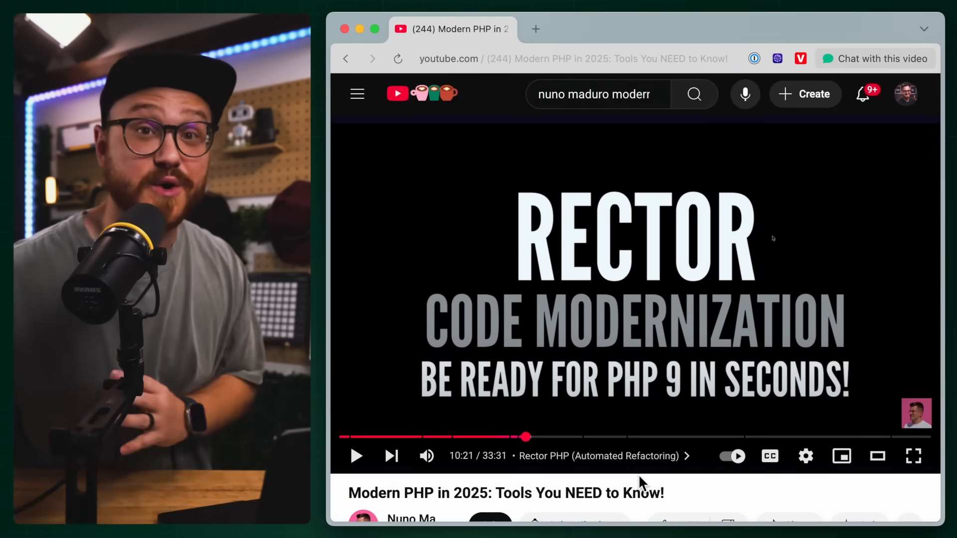
scroll(638, 474, "down", 1)
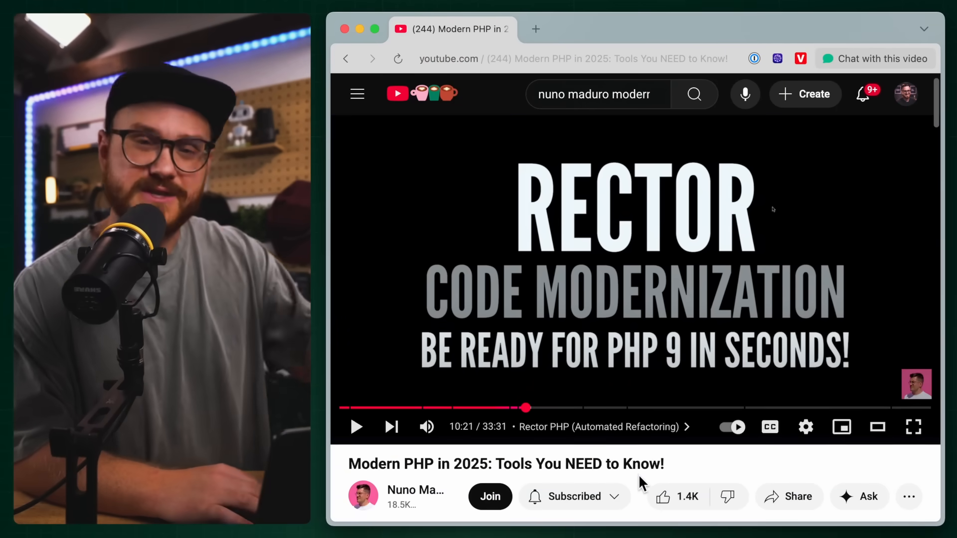
scroll(638, 474, "up", 1)
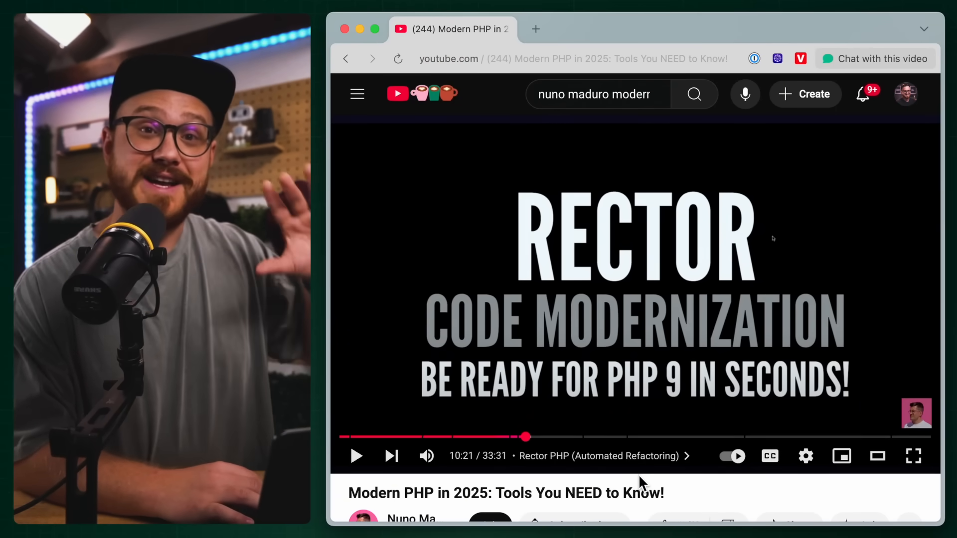
scroll(638, 474, "down", 1)
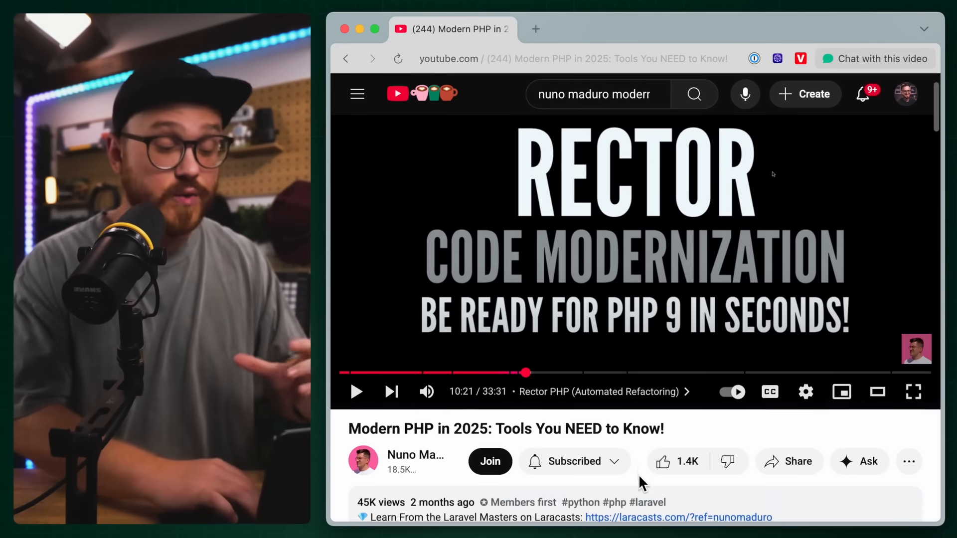
scroll(641, 484, "down", 3)
scroll(637, 474, "up", 4)
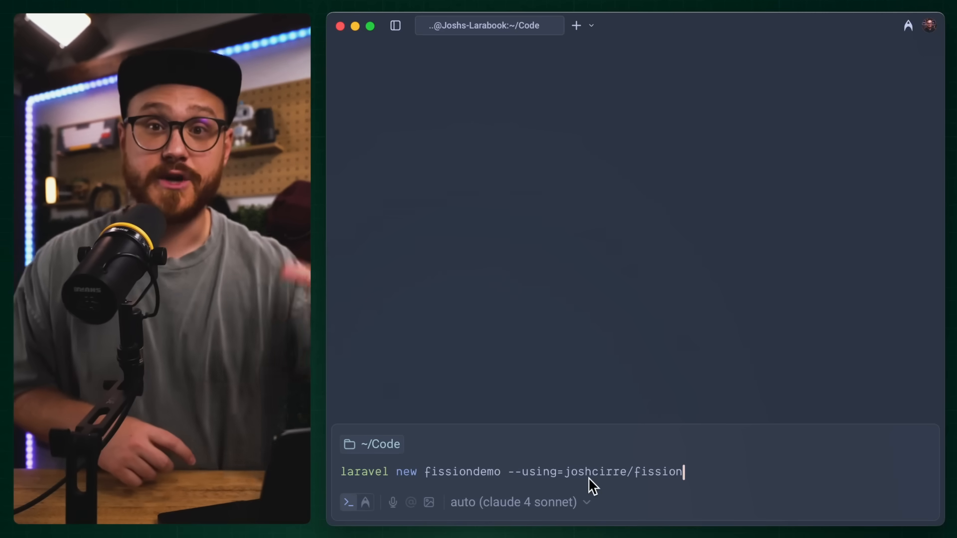
Step: Create the fissiondemo Laravel app, accepting the Git repo, migrations and npm install/build prompts
key("Return")
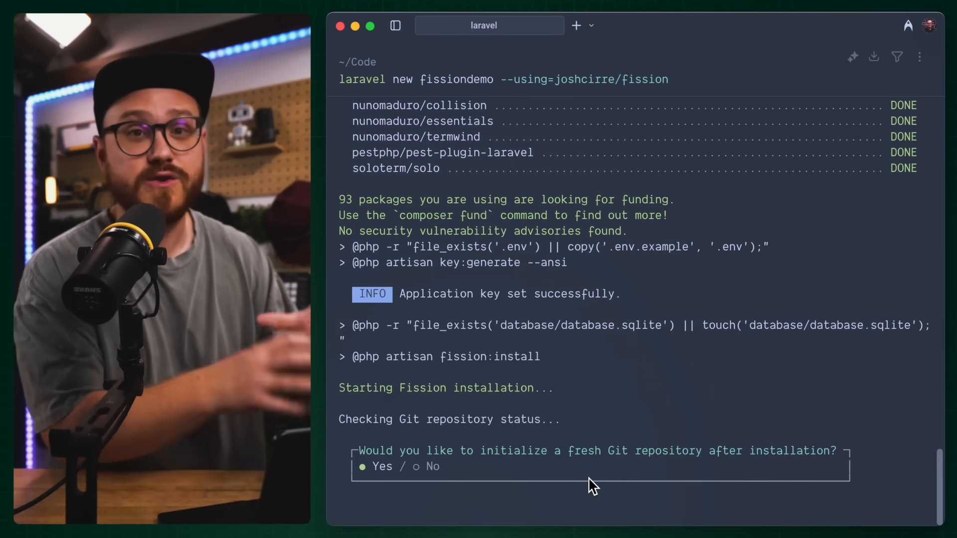
key("Return")
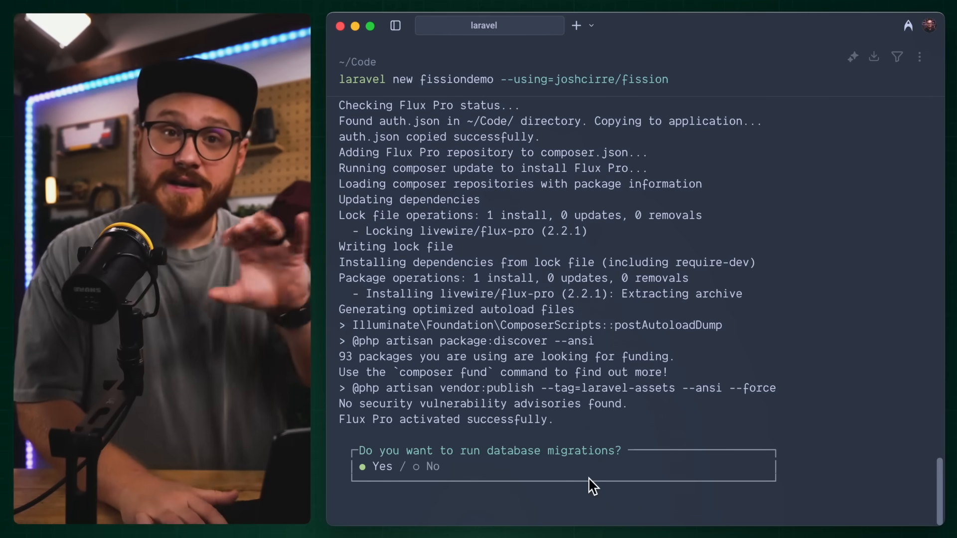
key("Return")
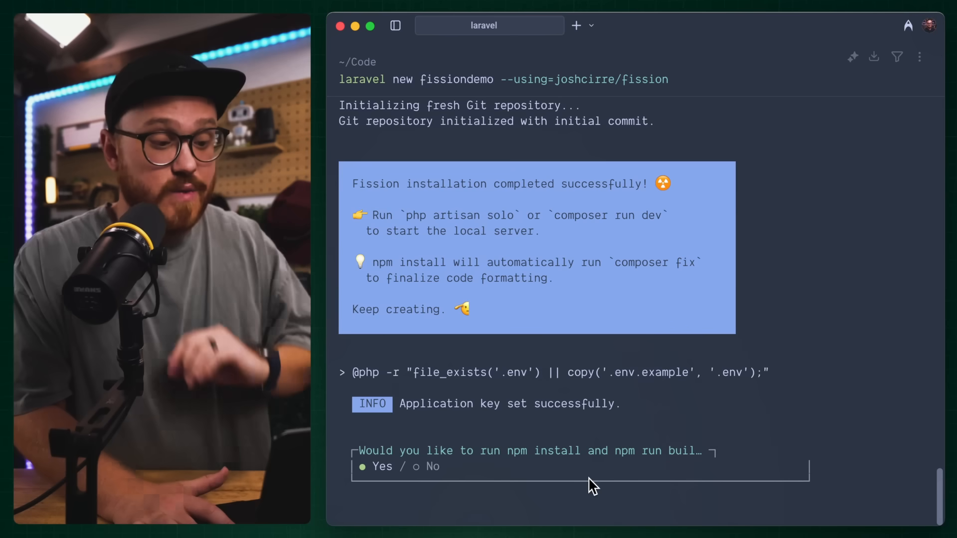
key("Return")
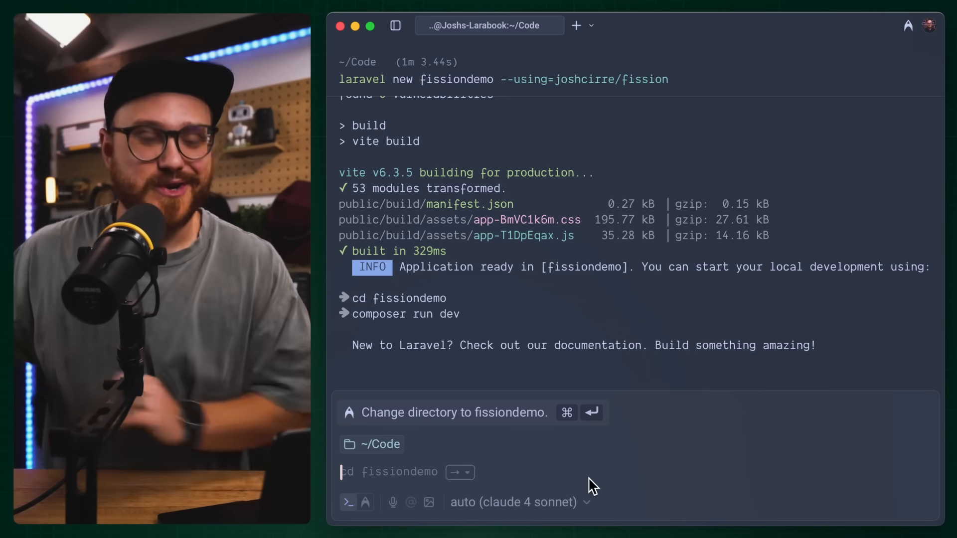
type("cd fissiond")
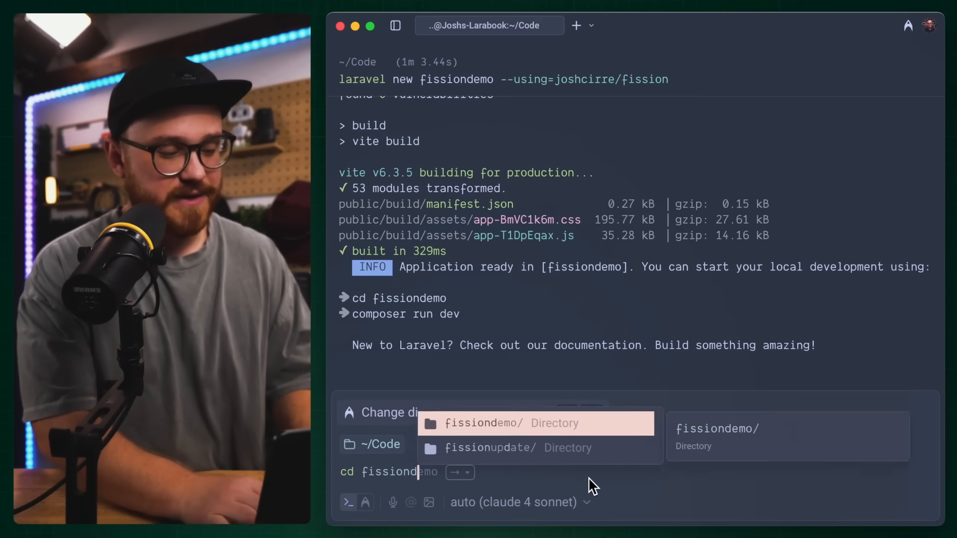
Step: Move the shell into the fissiondemo project folder
key("Tab")
key("Return")
type("zed .")
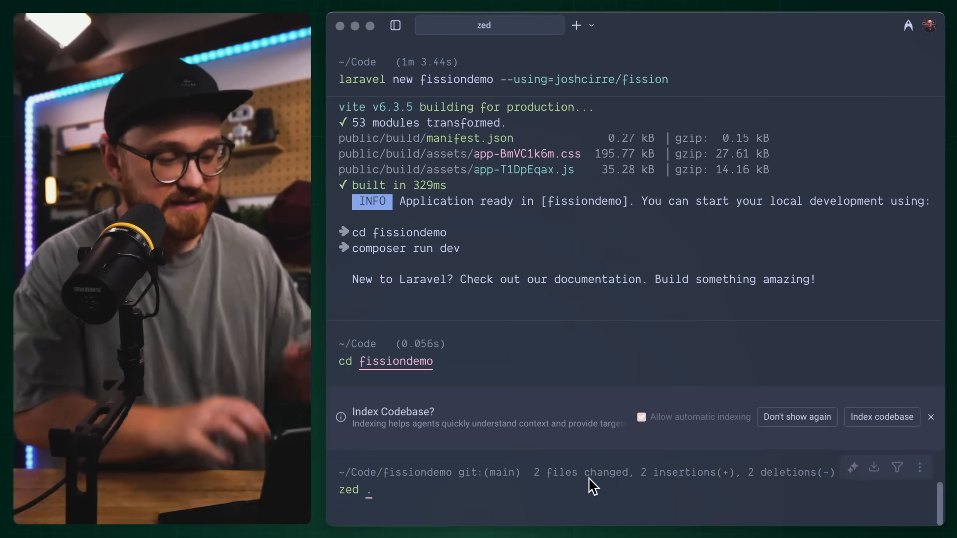
Step: Launch the project in Zed with the file tree and terminal hidden
key("Return")
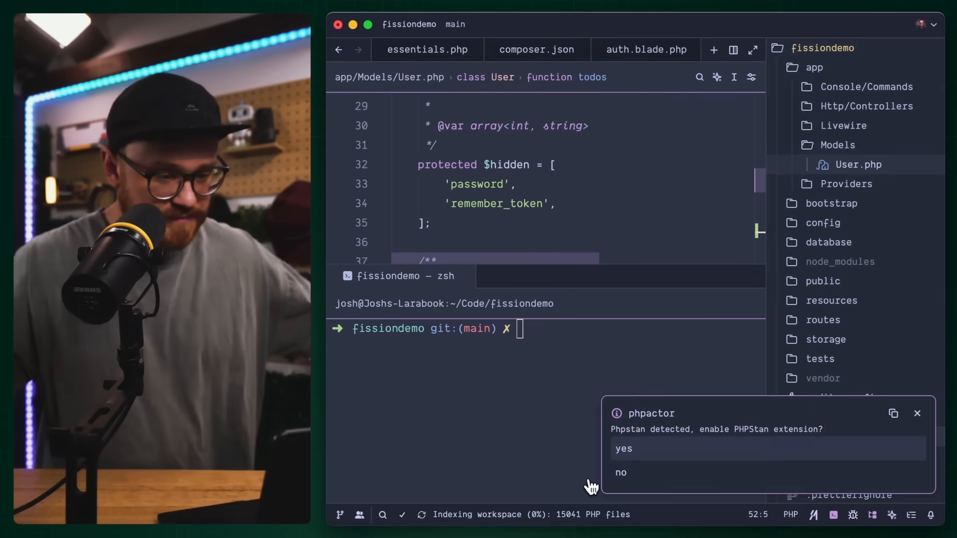
key("super+b")
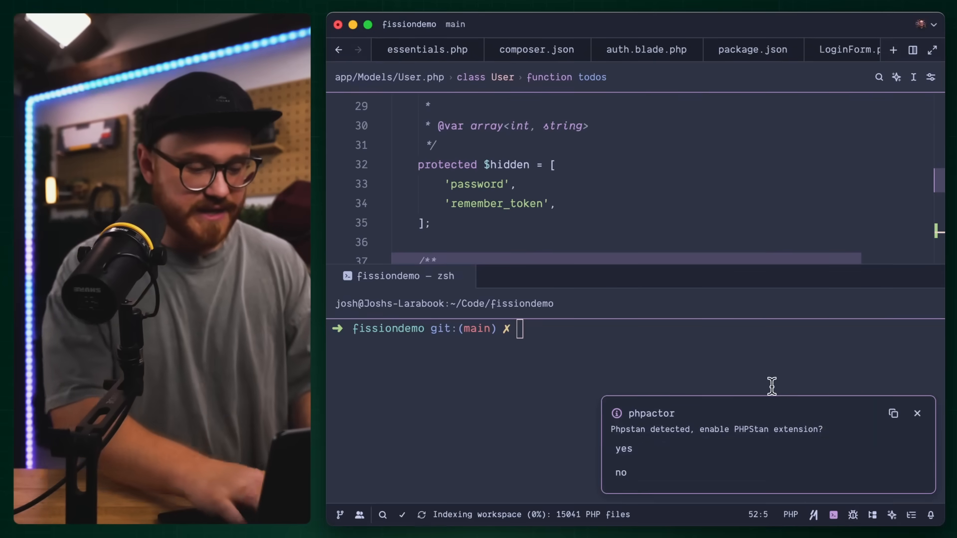
key("ctrl+grave")
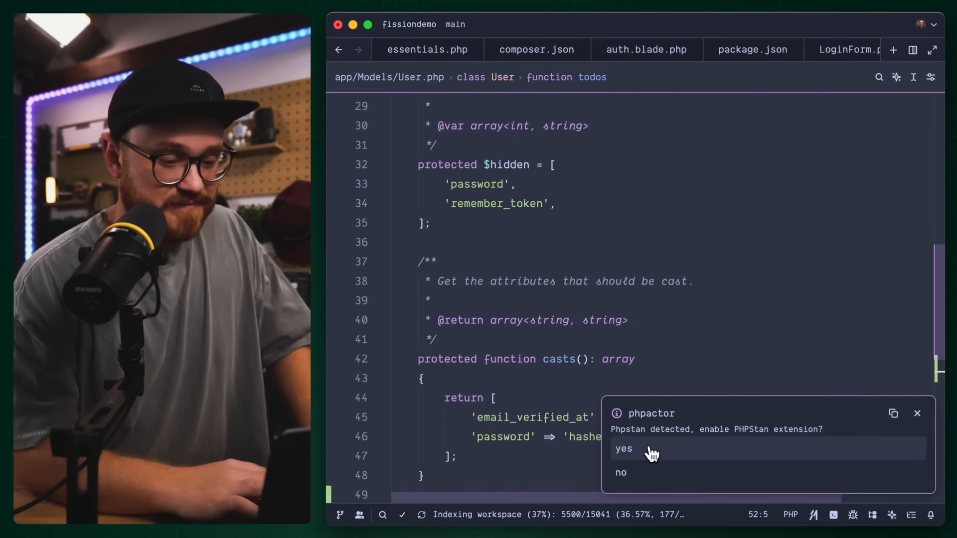
Step: Enable phpactor's PHPStan extension, dismiss its notification and show the file tree
left_click(652, 453)
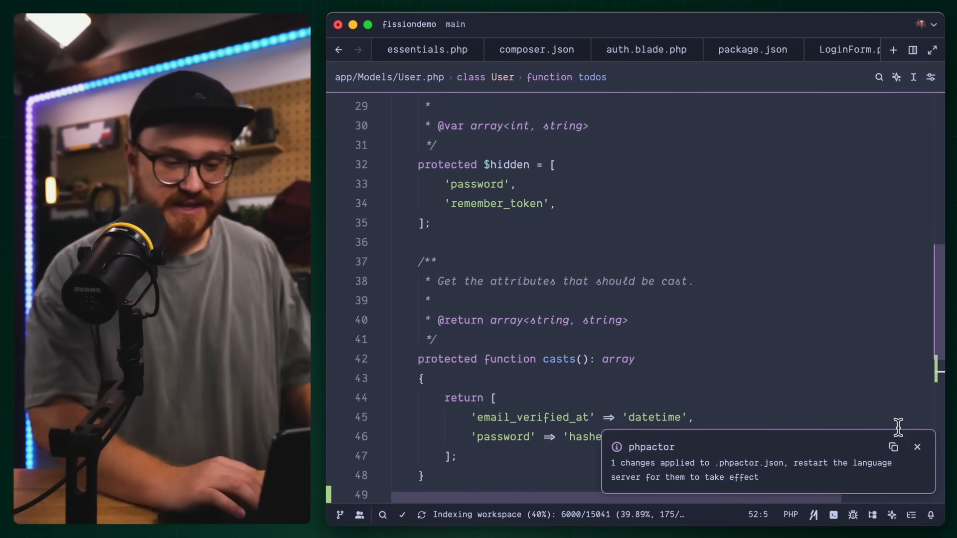
left_click(918, 448)
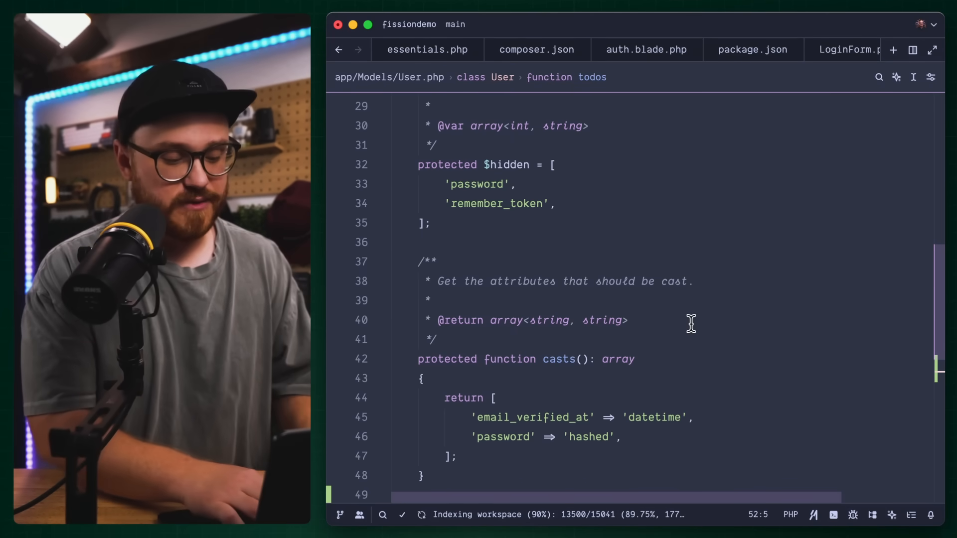
key("ctrl+shift+e")
scroll(852, 300, "down", 5)
scroll(853, 299, "down", 5)
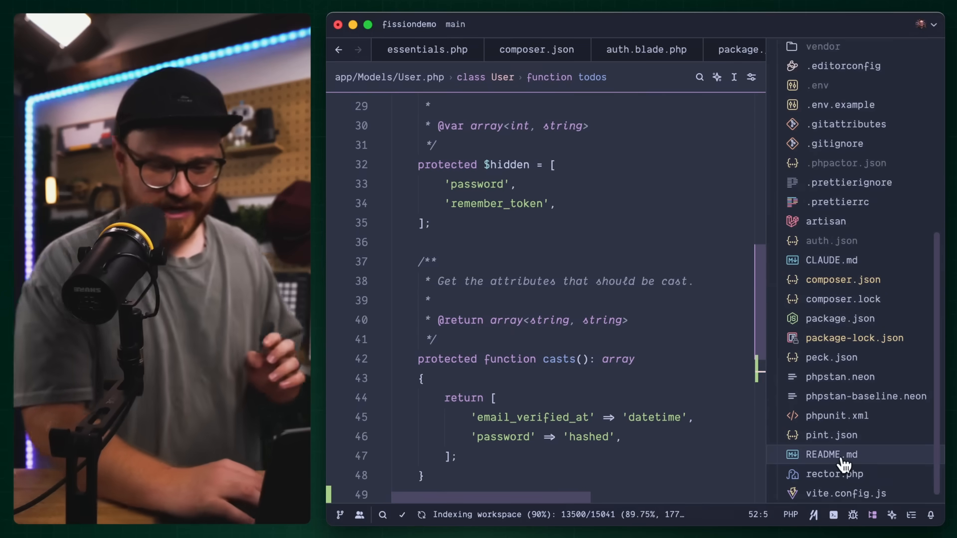
Step: View rector.php full-width and highlight its configuration block on lines 6–22
left_click(835, 474)
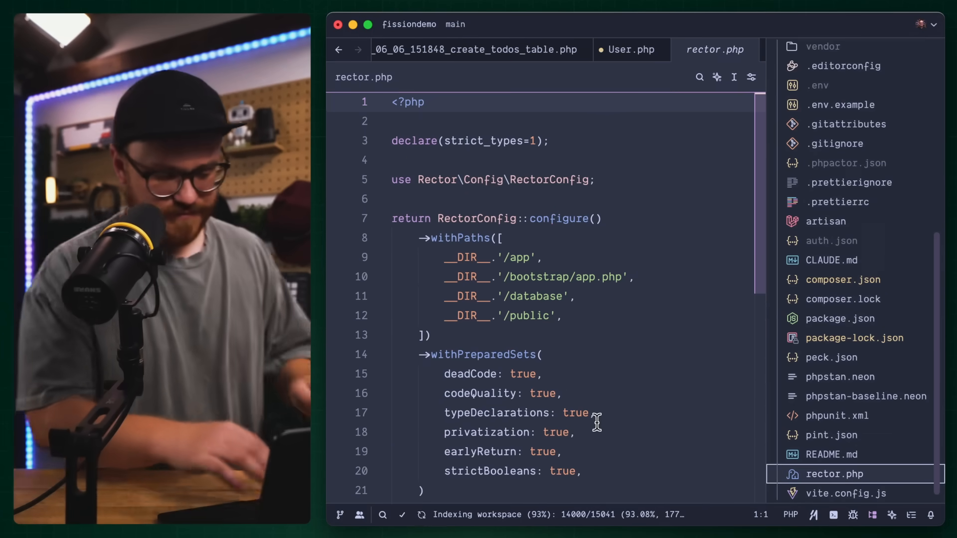
key("ctrl+b")
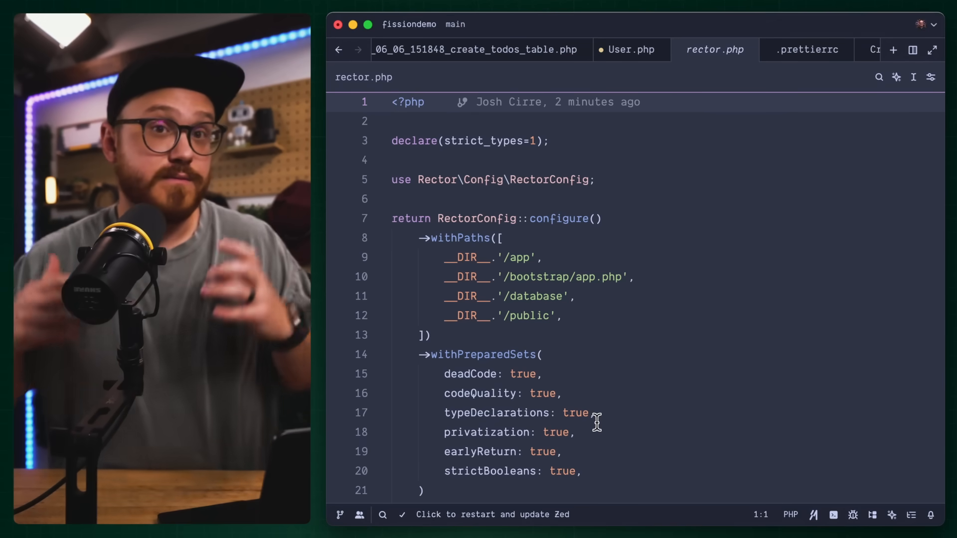
scroll(597, 423, "down", 3)
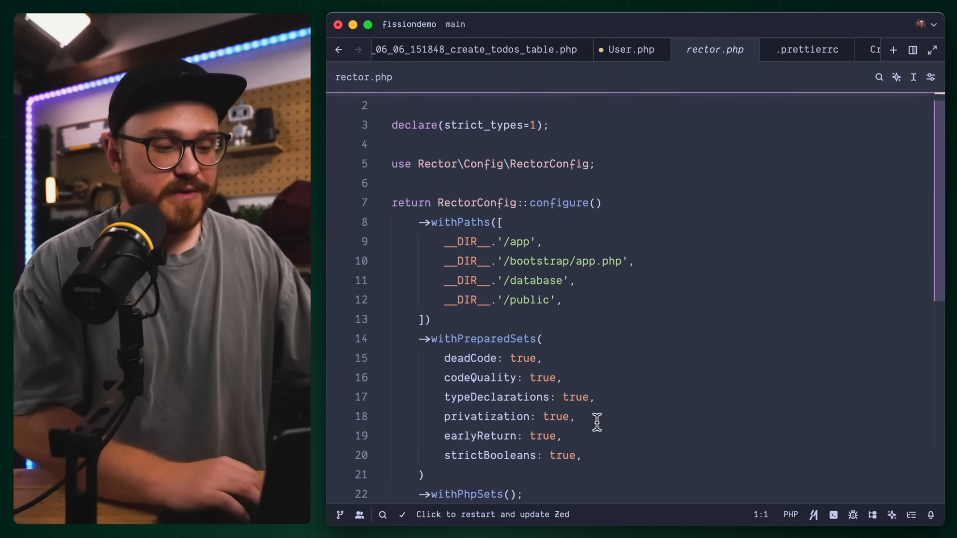
scroll(597, 423, "down", 3)
scroll(598, 412, "up", 3)
scroll(598, 404, "up", 2)
scroll(600, 397, "down", 1)
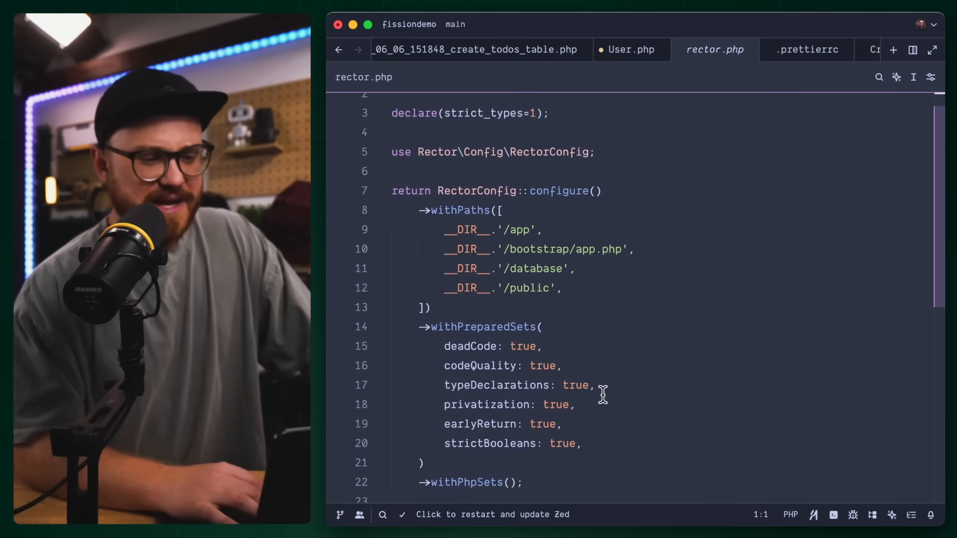
scroll(613, 383, "down", 1)
left_click_drag(593, 451, 379, 153)
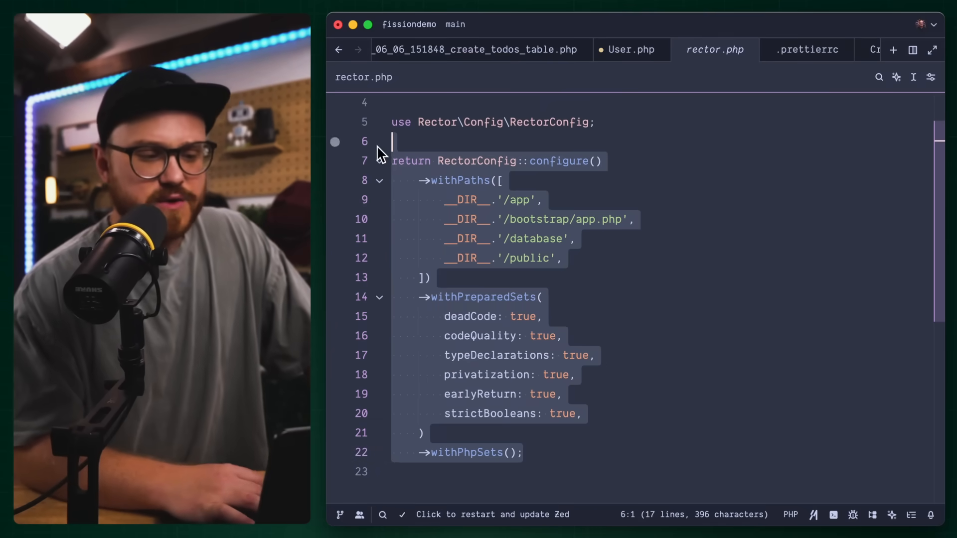
left_click(693, 313)
left_click(655, 427)
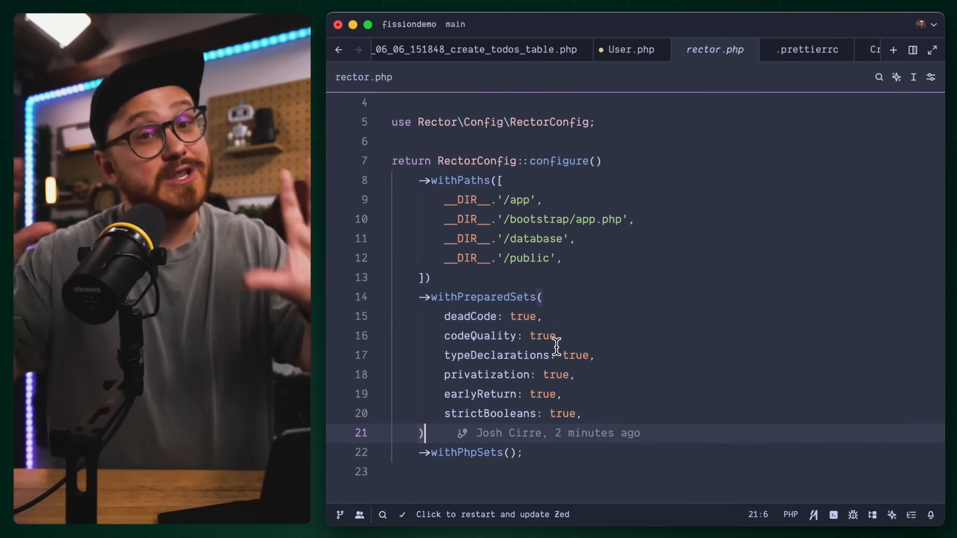
Step: Review the prepared set options like privatization and strictBooleans, then the withPhpSets and withPreparedSets calls
left_click(576, 372)
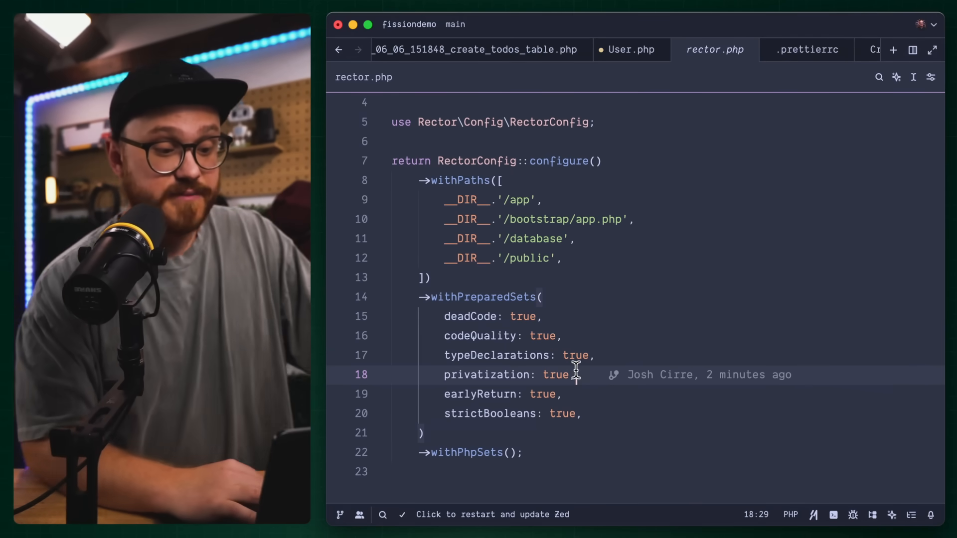
left_click_drag(582, 414, 449, 316)
left_click(591, 414)
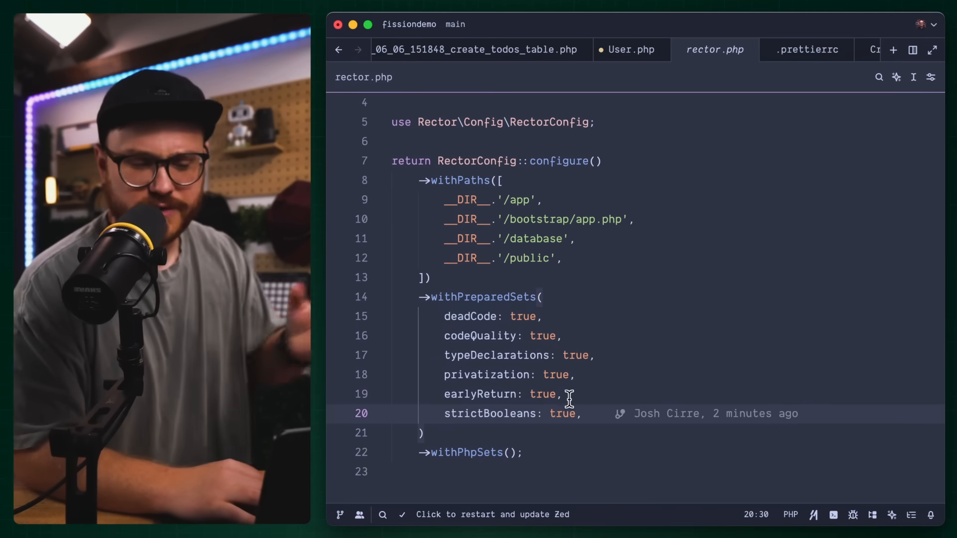
left_click(627, 470)
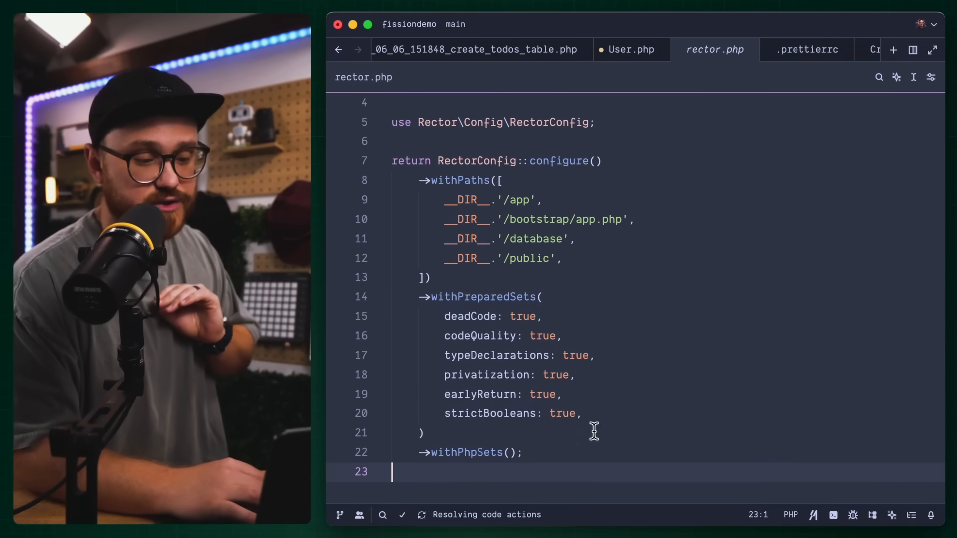
left_click_drag(585, 414, 394, 374)
left_click(585, 453)
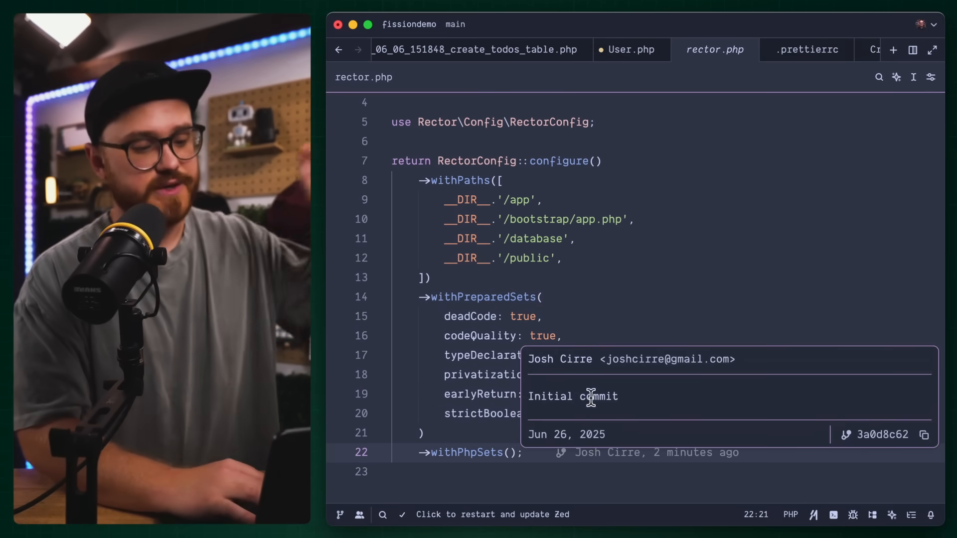
left_click(589, 297)
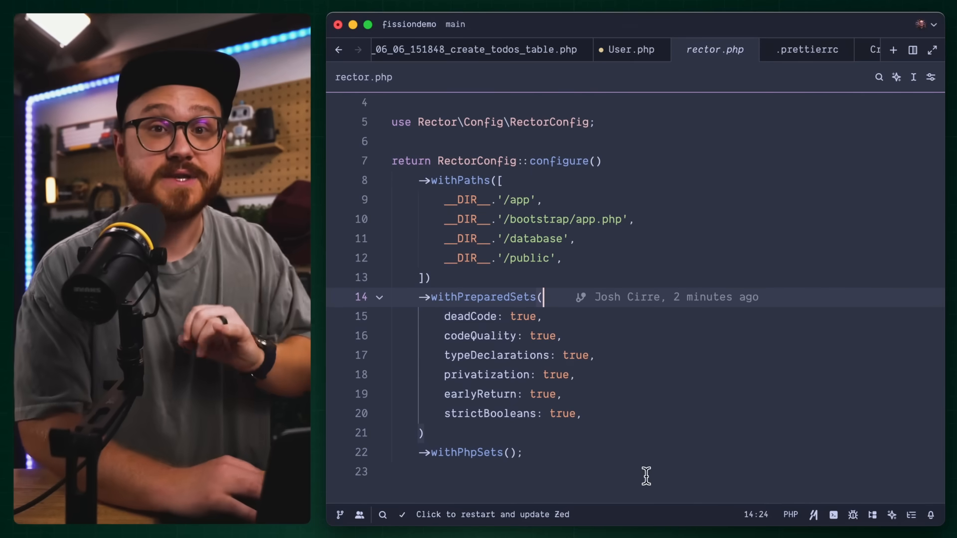
left_click(646, 472)
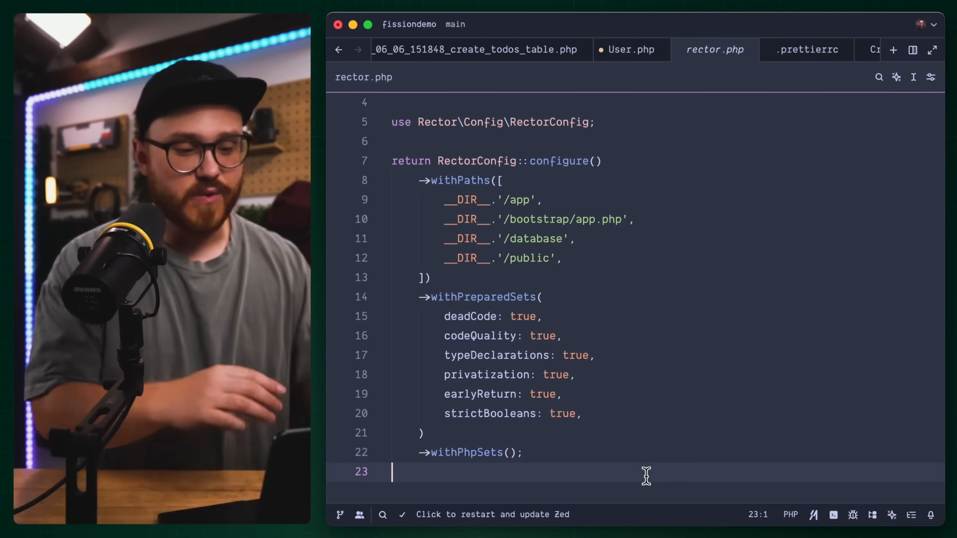
key("super+shift+e")
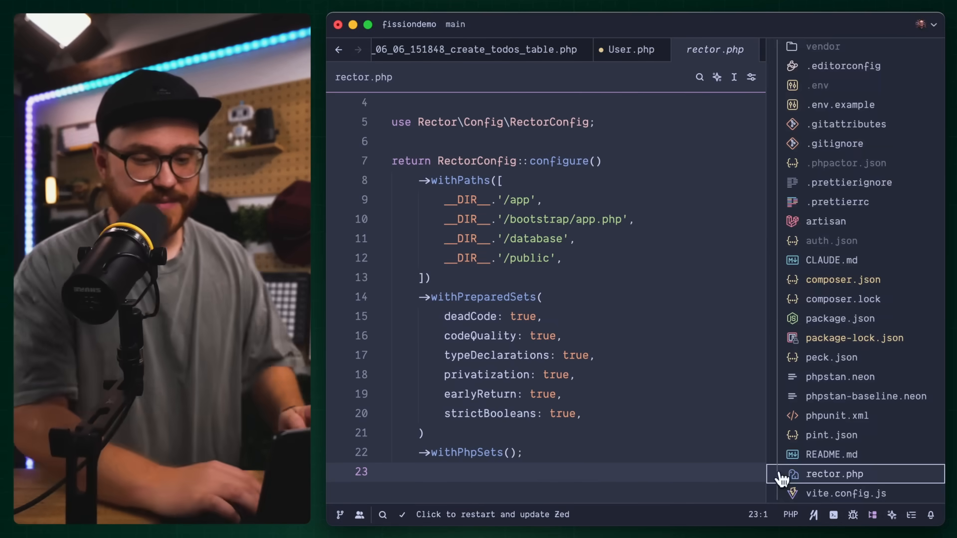
Step: Review pint.json's Laravel preset rules, then switch to composer.json from the file tree
left_click(860, 435)
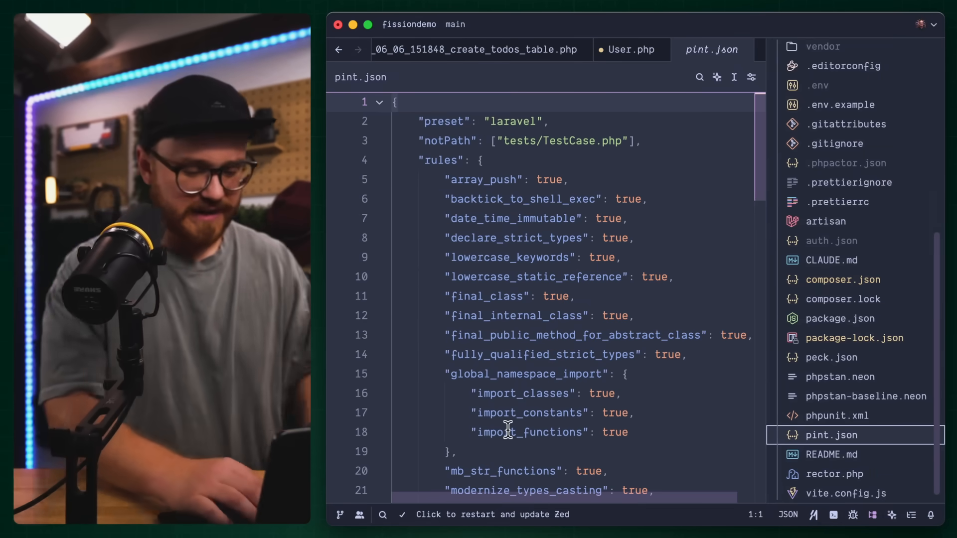
key("super+shift+e")
scroll(508, 432, "down", 4)
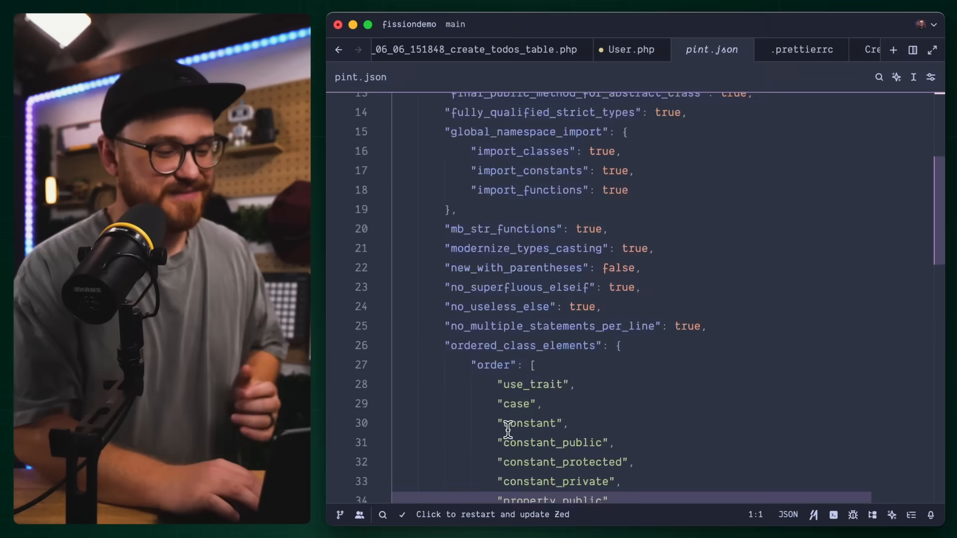
scroll(508, 432, "down", 8)
scroll(509, 431, "down", 3)
scroll(509, 432, "up", 10)
scroll(509, 431, "up", 3)
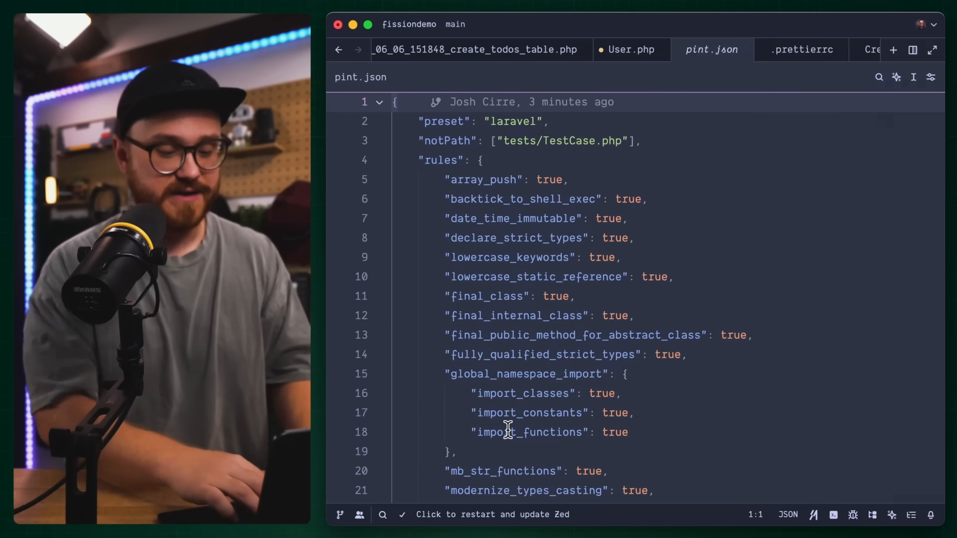
key("super+shift+e")
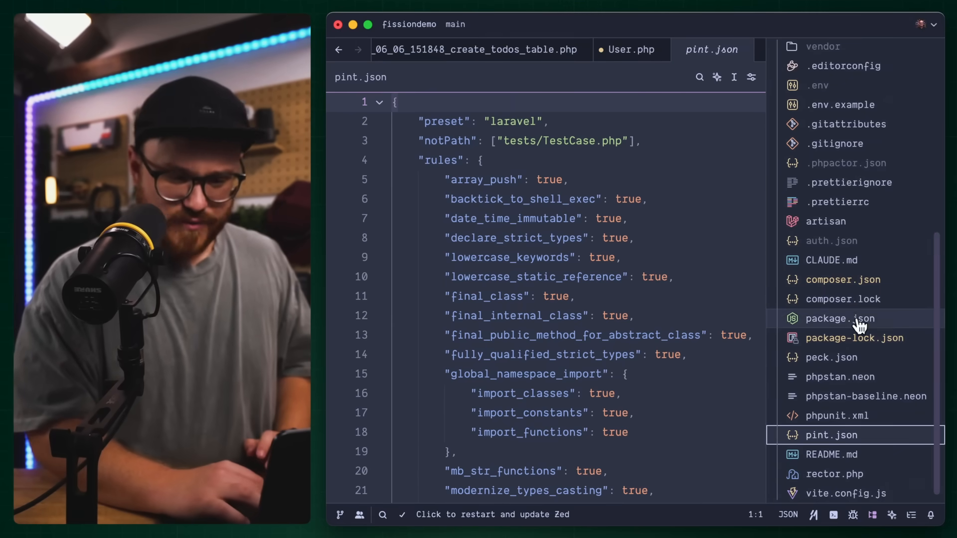
left_click(843, 280)
scroll(526, 338, "down", 1)
scroll(526, 338, "down", 5)
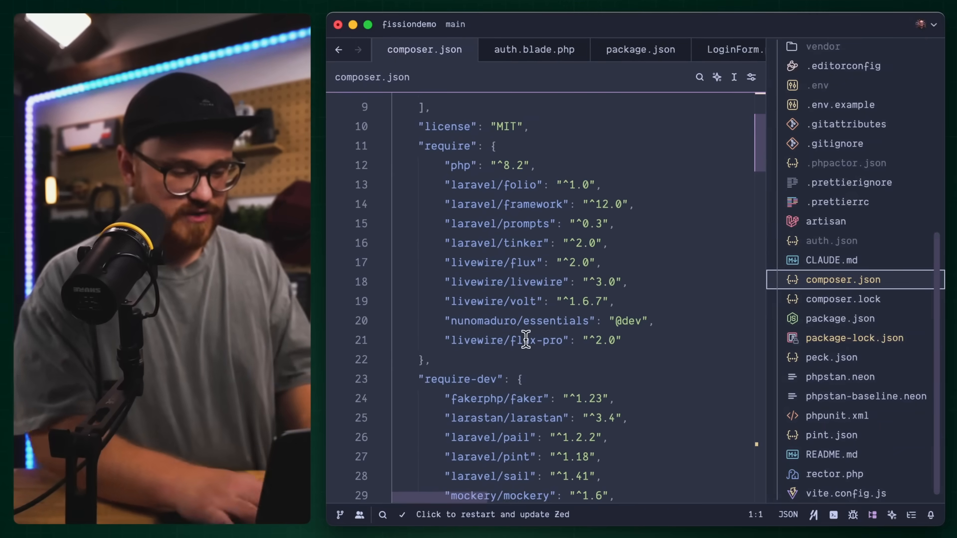
key("ctrl+b")
scroll(525, 337, "down", 5)
scroll(525, 338, "down", 5)
scroll(526, 338, "down", 4)
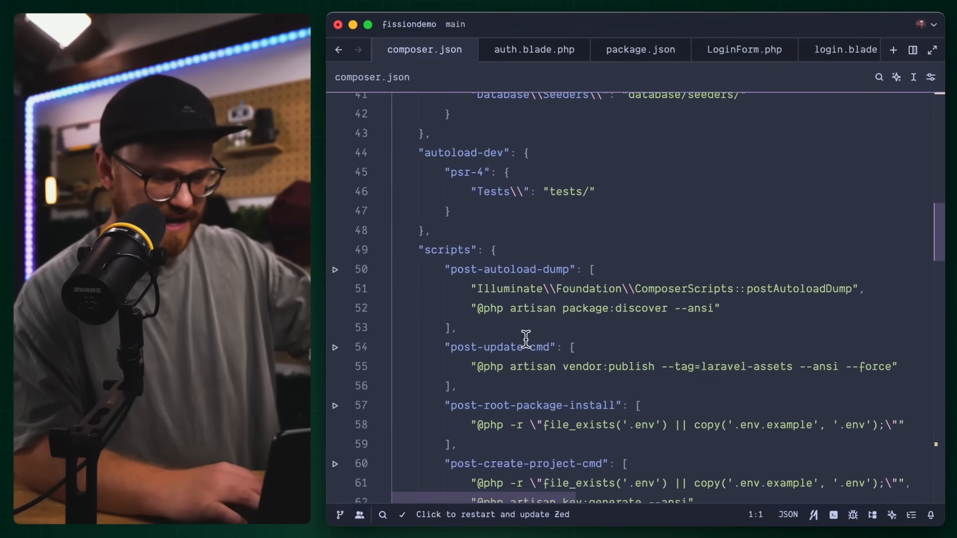
scroll(526, 338, "down", 3)
scroll(526, 338, "down", 4)
scroll(525, 338, "down", 3)
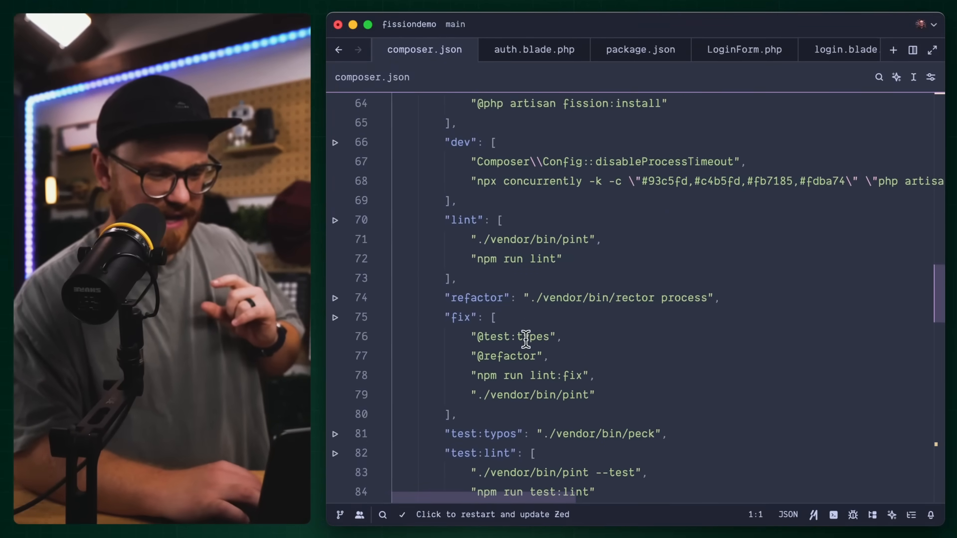
scroll(526, 338, "down", 5)
left_click_drag(447, 289, 458, 406)
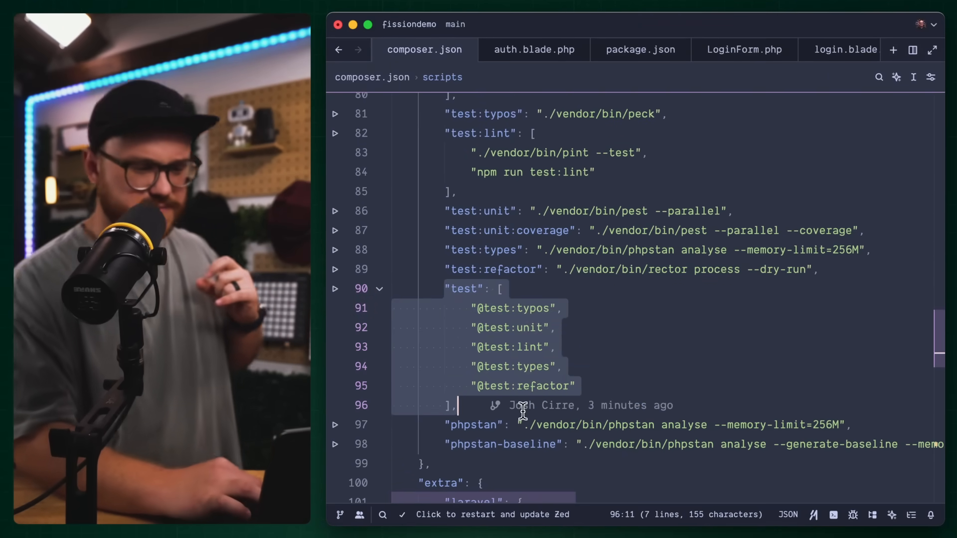
left_click(509, 290)
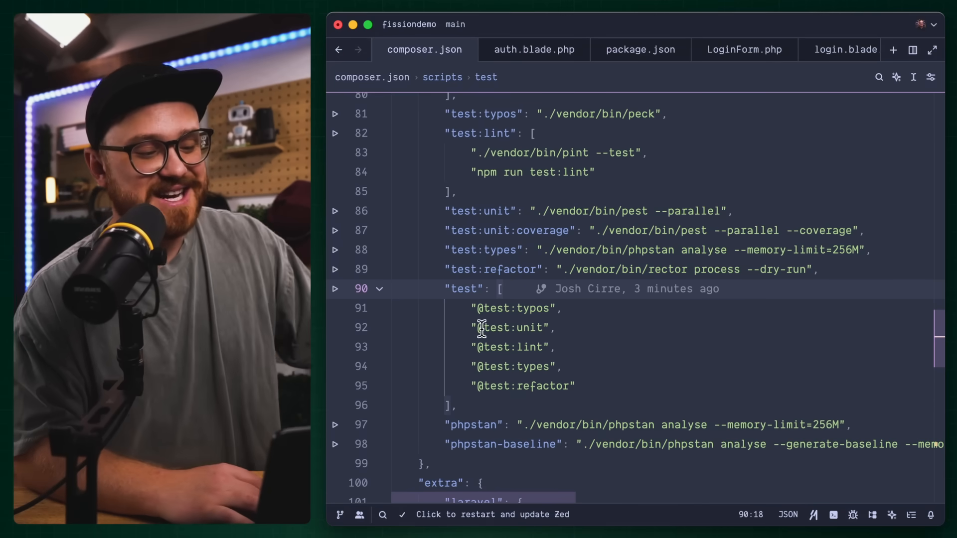
mouse_move(473, 327)
left_mouse_down()
mouse_move(557, 327)
mouse_move(474, 348)
mouse_move(565, 366)
mouse_move(474, 387)
left_mouse_up()
left_click(586, 404)
scroll(459, 387, "up", 2)
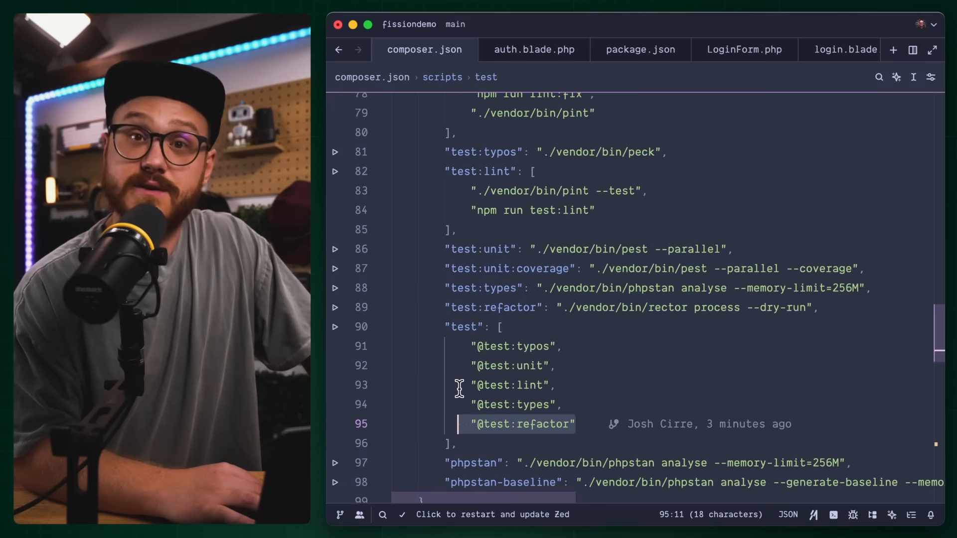
scroll(459, 389, "up", 2)
scroll(459, 389, "up", 3)
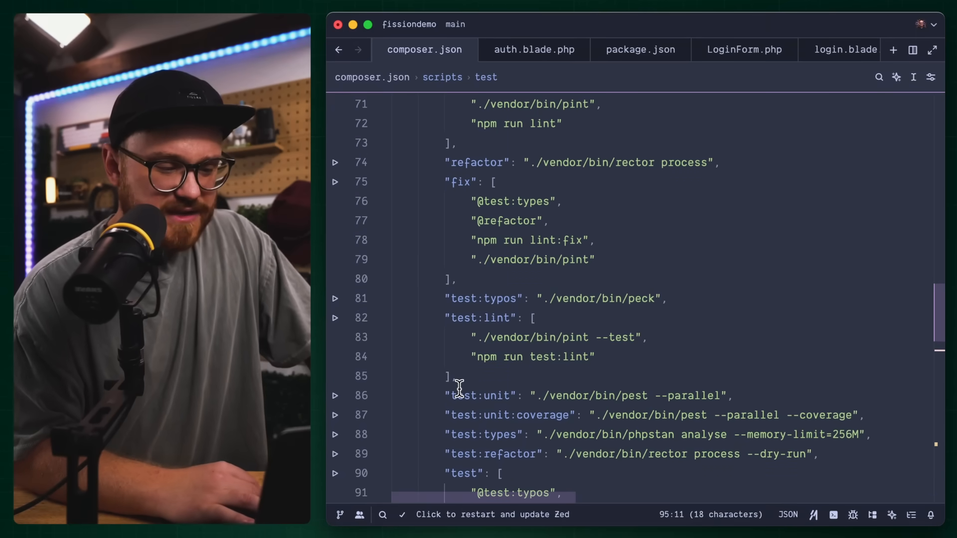
scroll(459, 387, "up", 1)
scroll(459, 388, "up", 3)
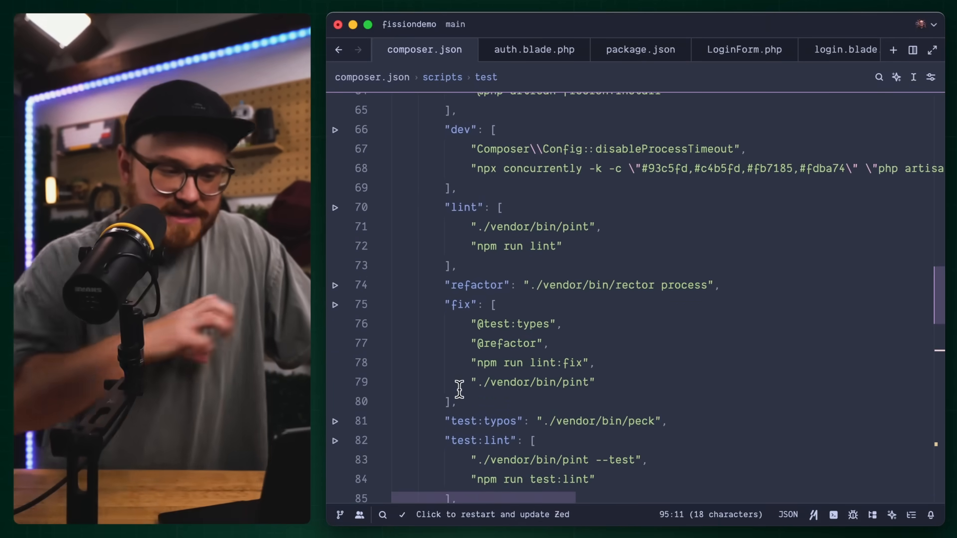
scroll(460, 387, "down", 3)
scroll(450, 337, "down", 2)
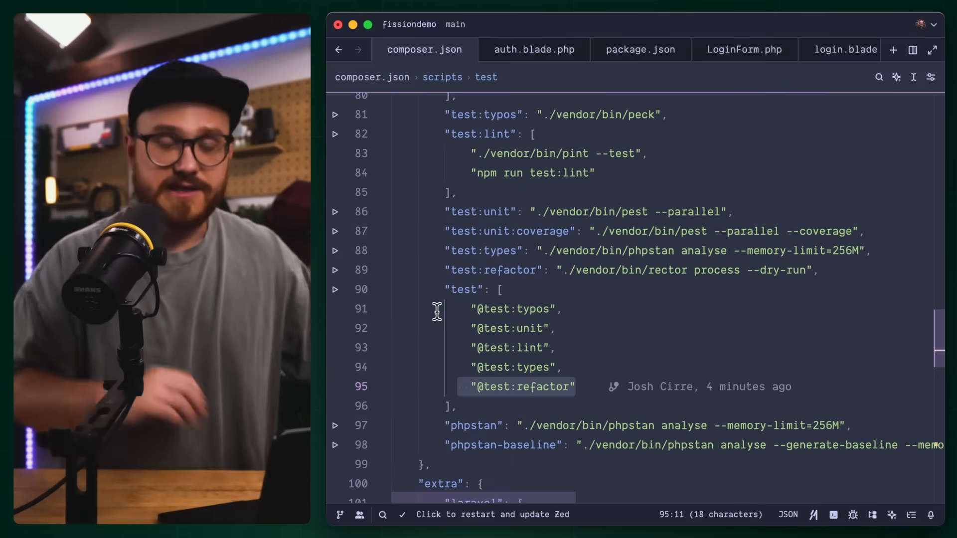
scroll(437, 312, "up", 3)
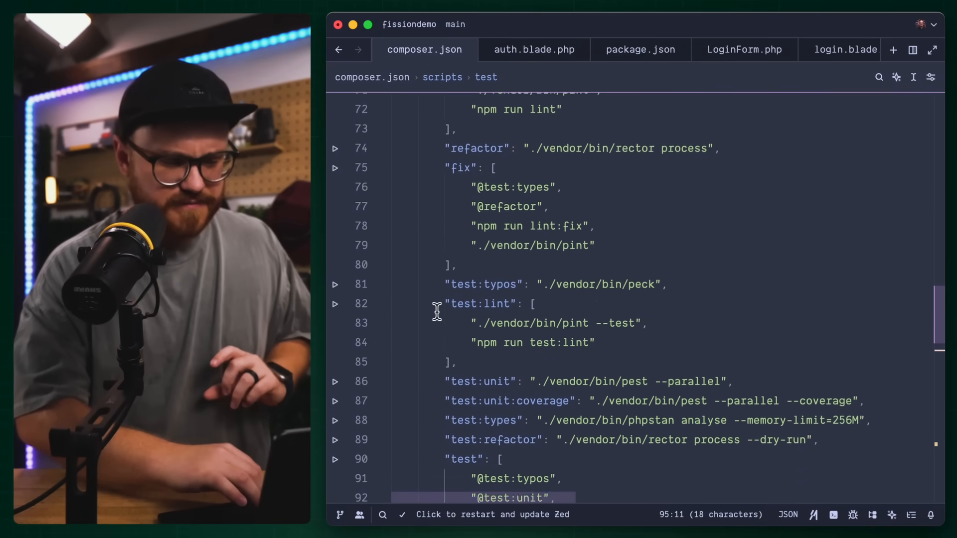
scroll(438, 312, "up", 1)
left_click_drag(445, 225, 458, 322)
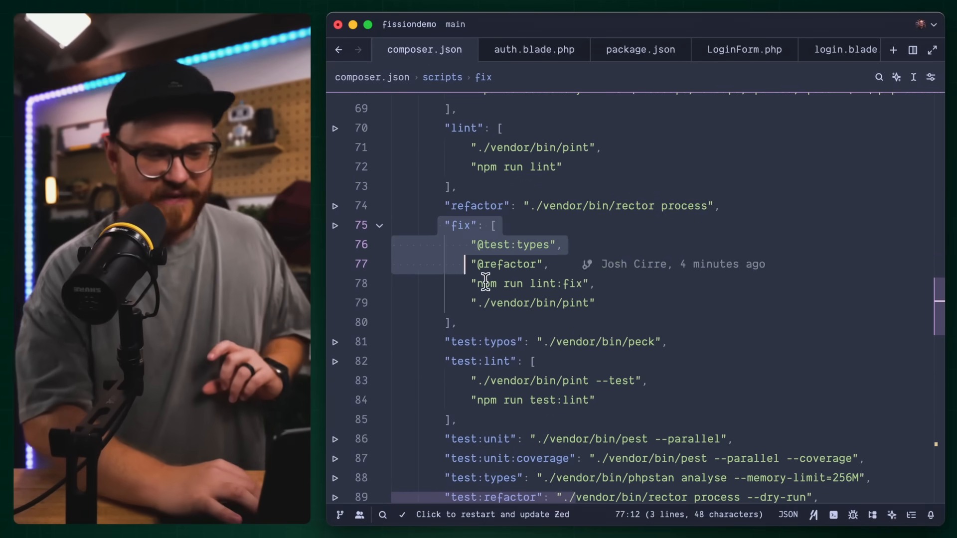
key("Up")
key("Up")
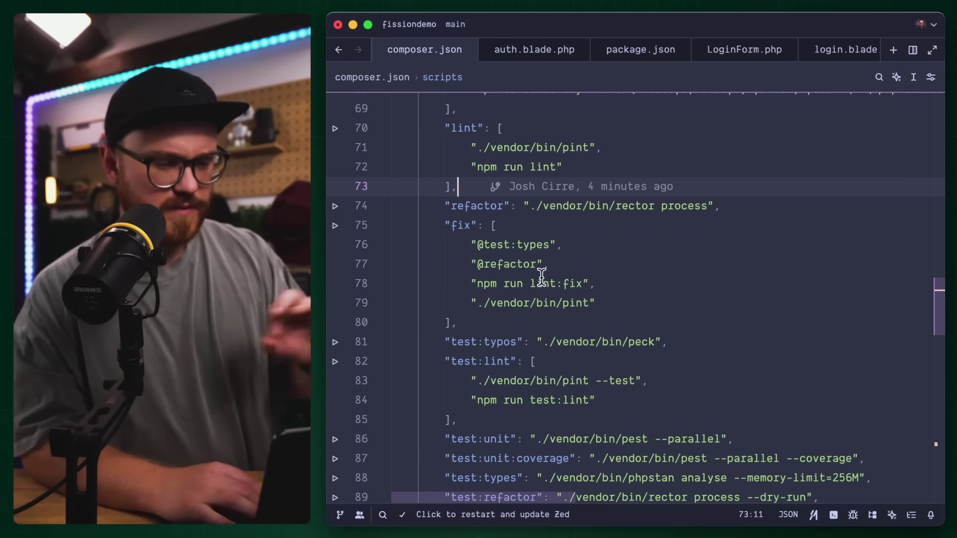
left_click_drag(479, 263, 533, 264)
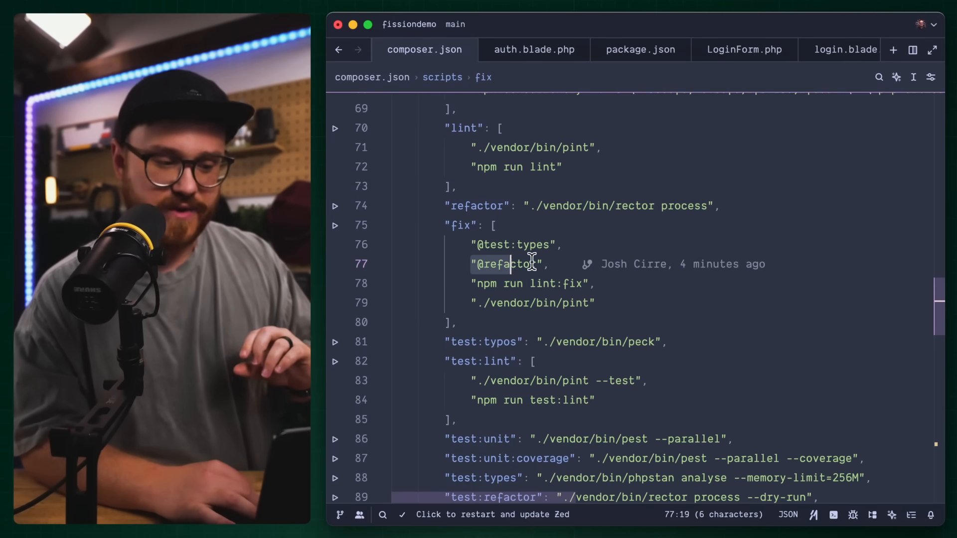
left_click(592, 329)
left_click_drag(596, 303, 458, 283)
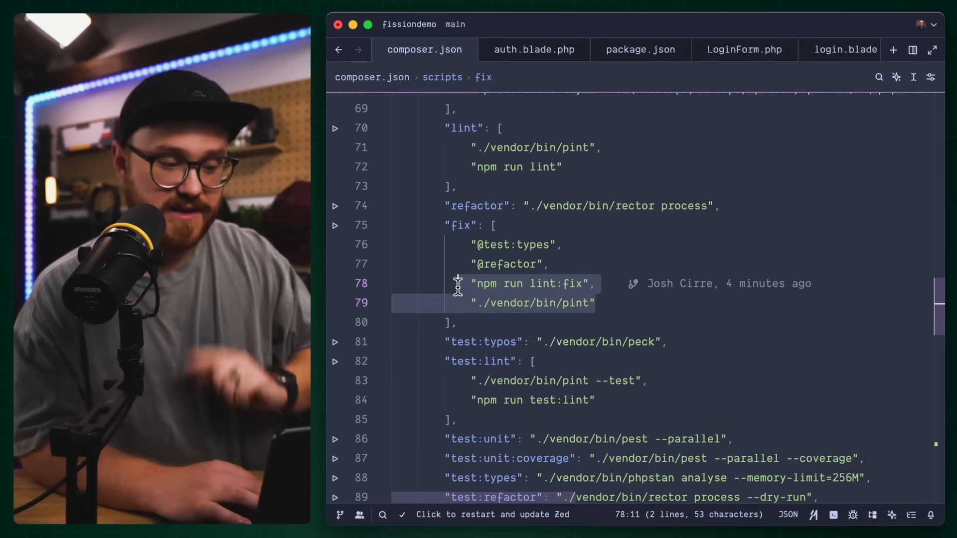
scroll(458, 284, "up", 5)
scroll(458, 283, "up", 5)
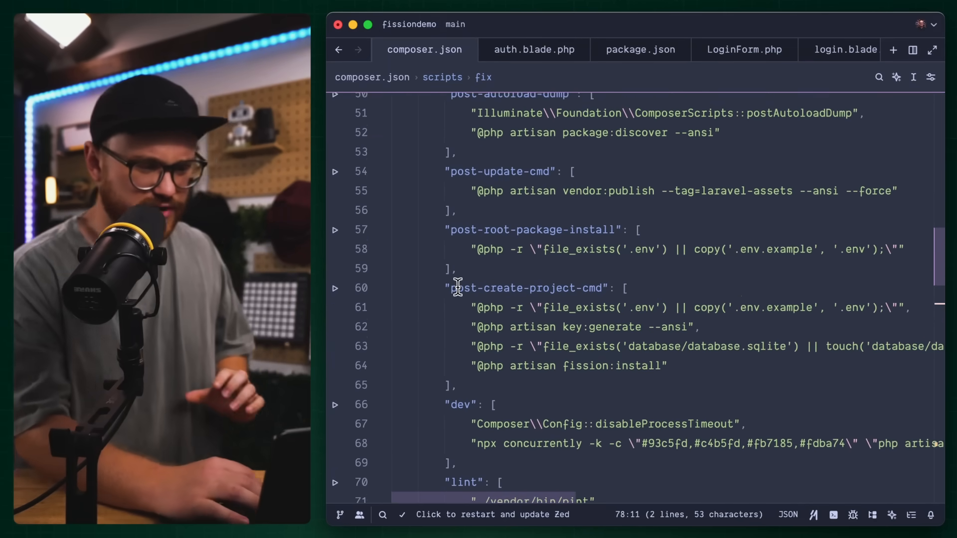
scroll(458, 288, "down", 6)
scroll(458, 287, "down", 6)
scroll(458, 288, "down", 6)
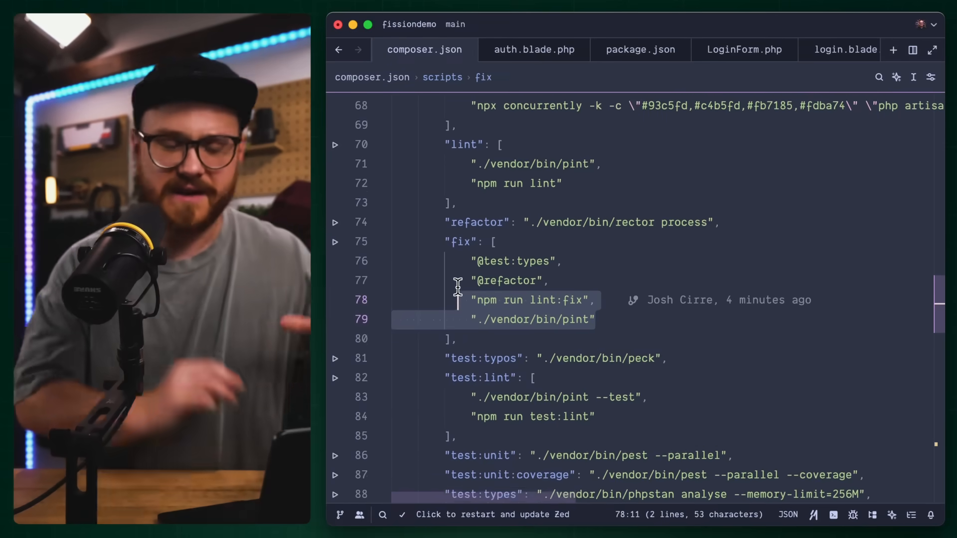
scroll(458, 287, "down", 1)
left_click_drag(457, 192, 410, 152)
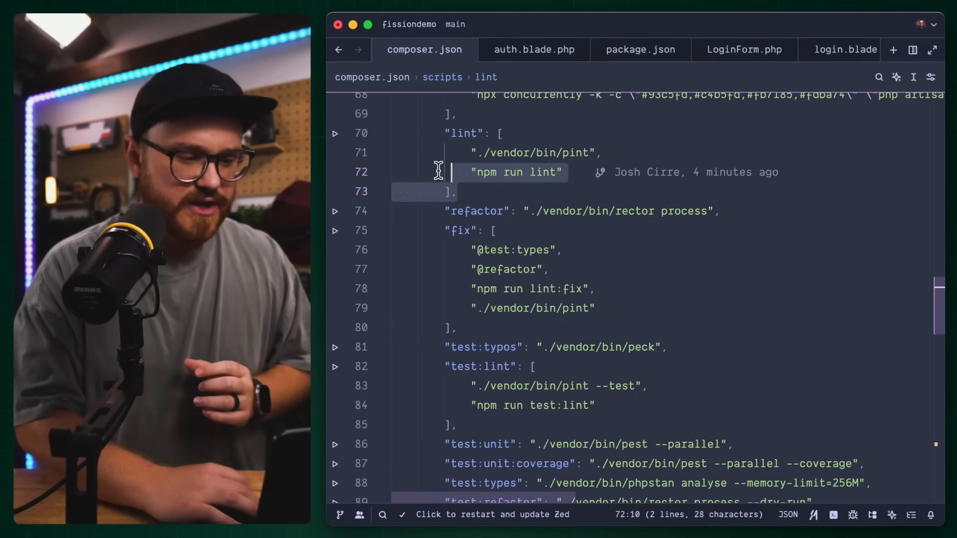
left_click(458, 187)
scroll(525, 285, "down", 2)
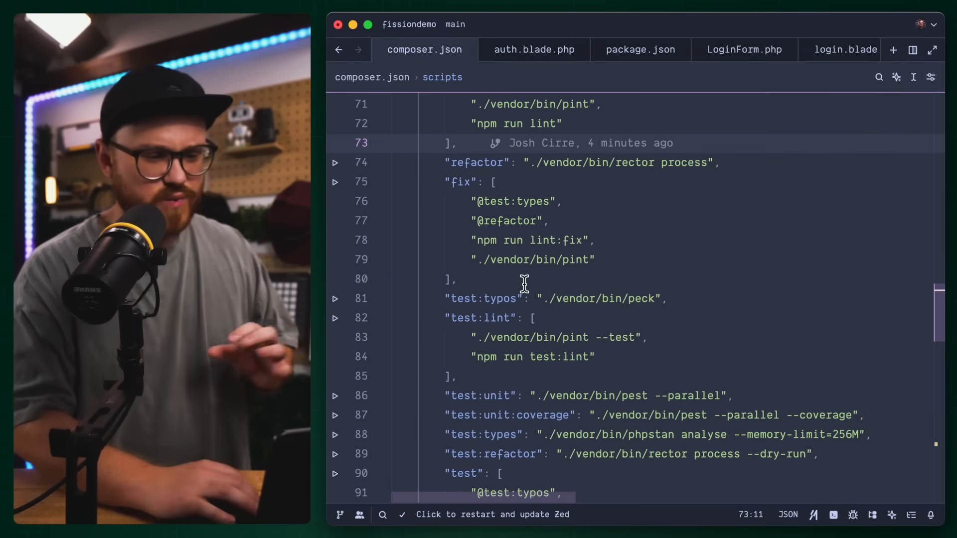
scroll(525, 285, "down", 1)
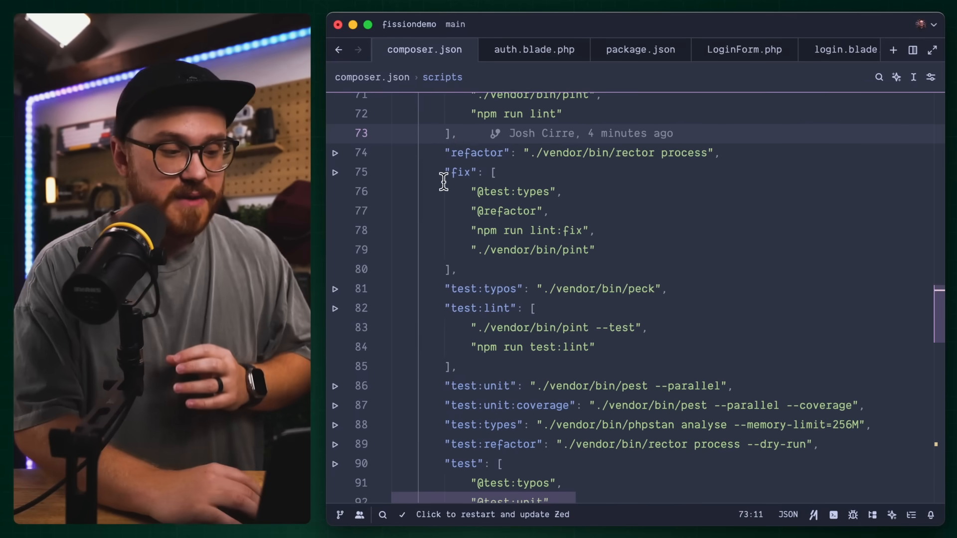
Step: Highlight the whole fix command list and the npm run test:lint entry
left_click_drag(443, 172, 458, 270)
scroll(476, 318, "down", 2)
scroll(476, 318, "down", 2)
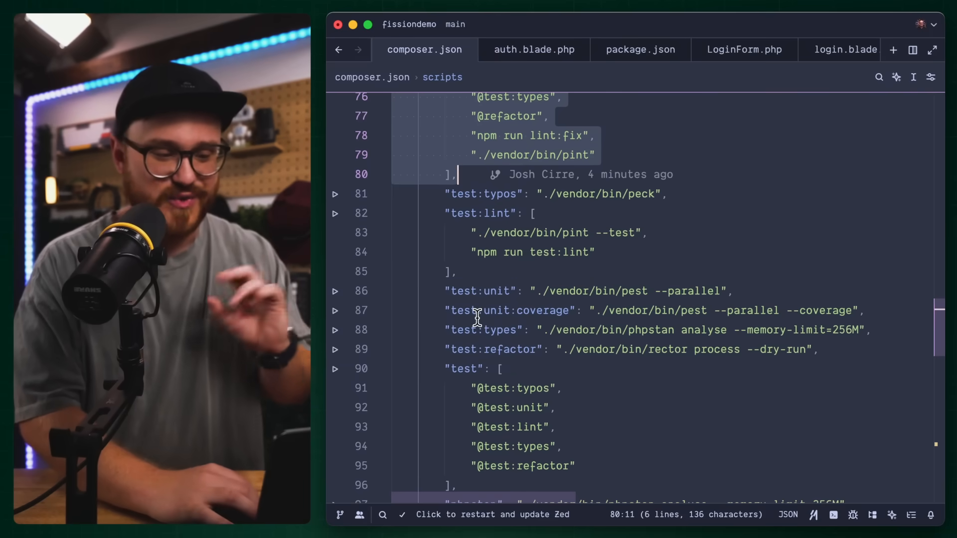
scroll(477, 318, "down", 2)
left_click_drag(444, 298, 479, 416)
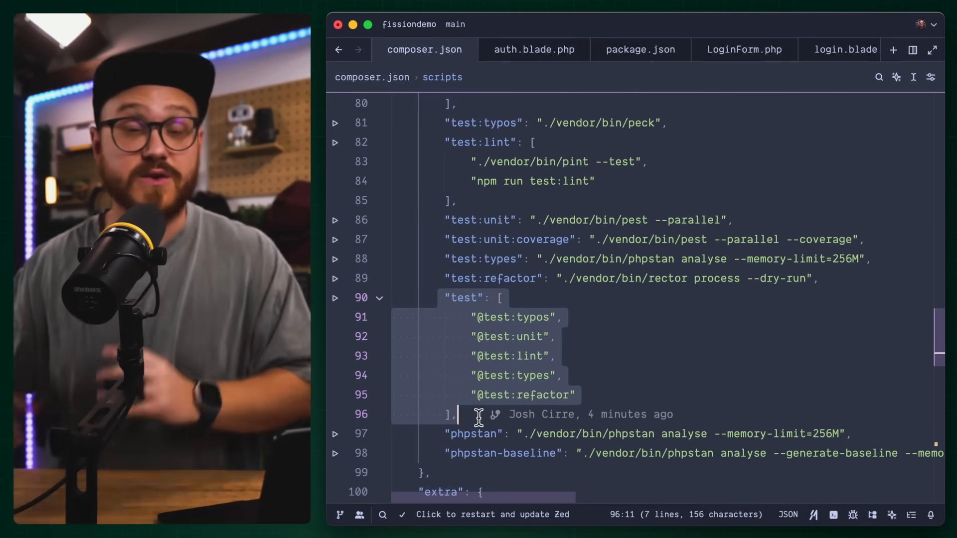
scroll(479, 416, "up", 1)
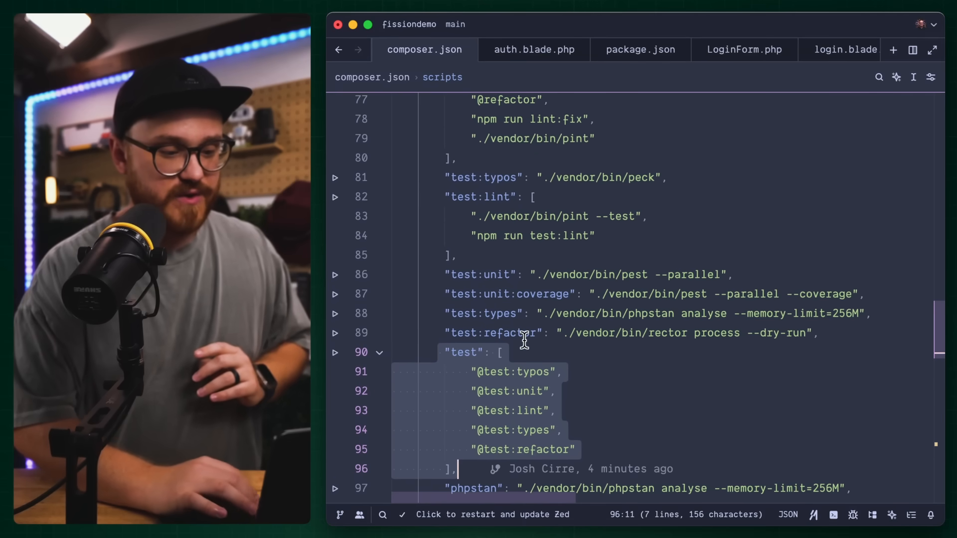
scroll(524, 337, "up", 2)
scroll(487, 284, "up", 2)
left_click_drag(446, 138, 483, 236)
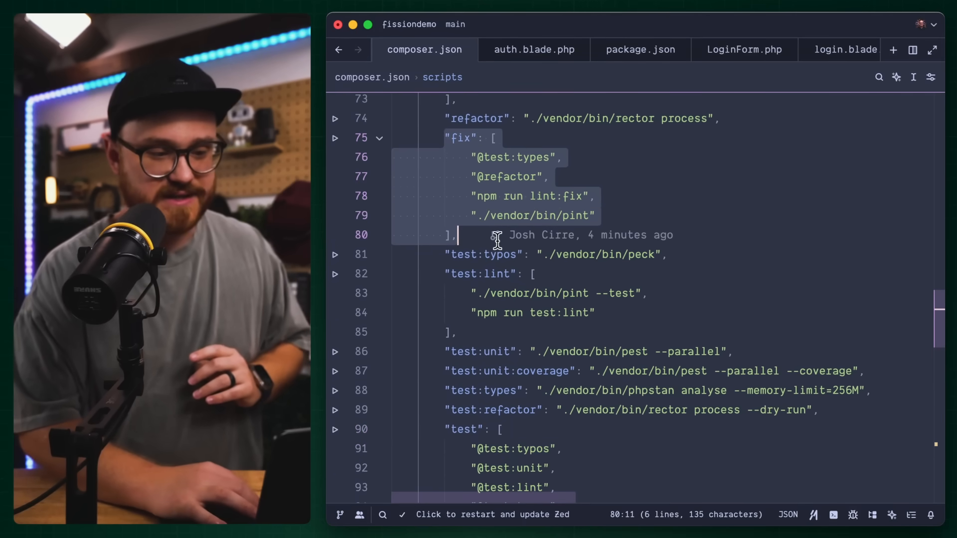
left_click(572, 313)
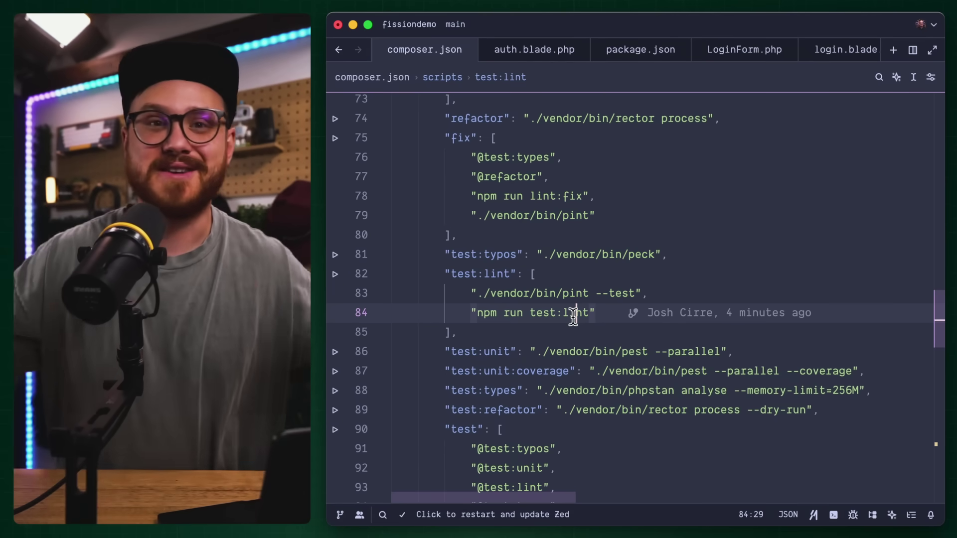
scroll(572, 316, "down", 1)
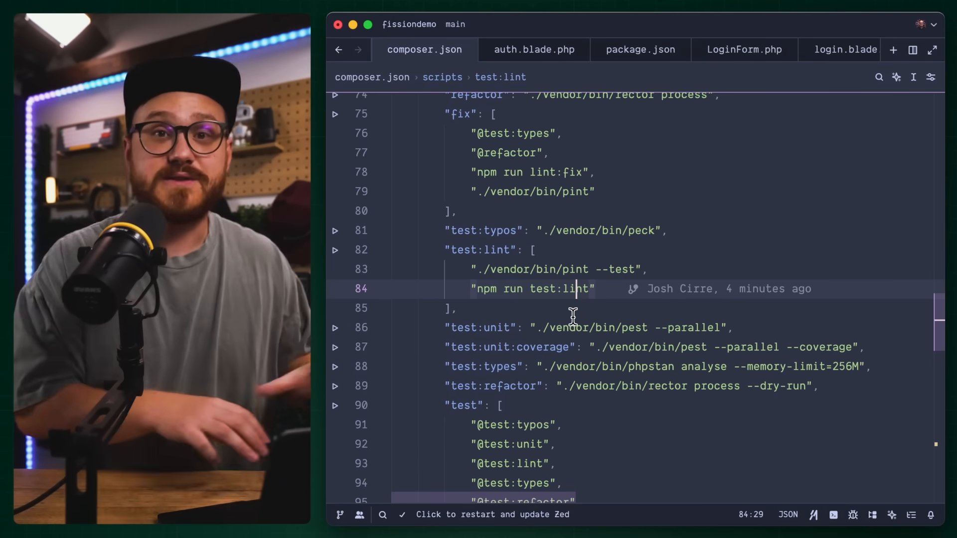
scroll(572, 315, "down", 3)
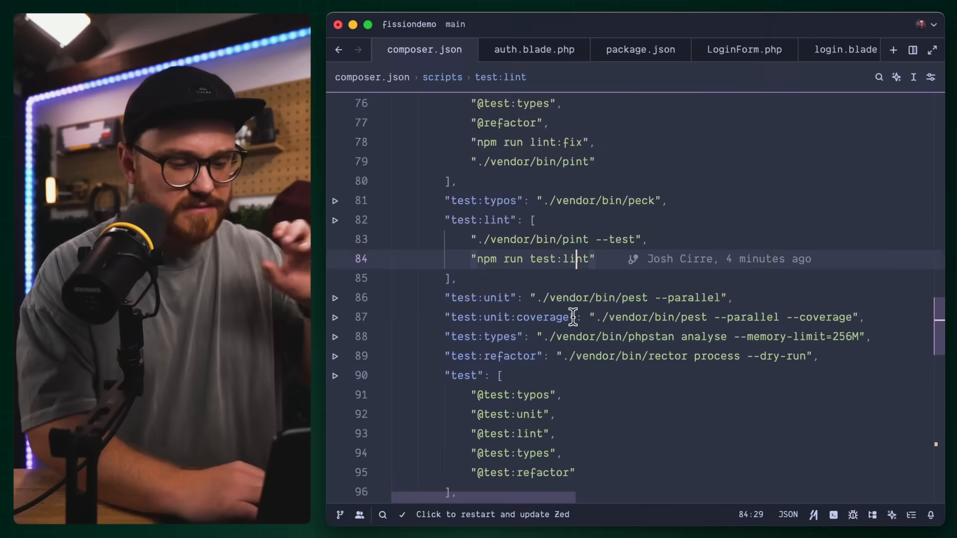
scroll(573, 315, "down", 4)
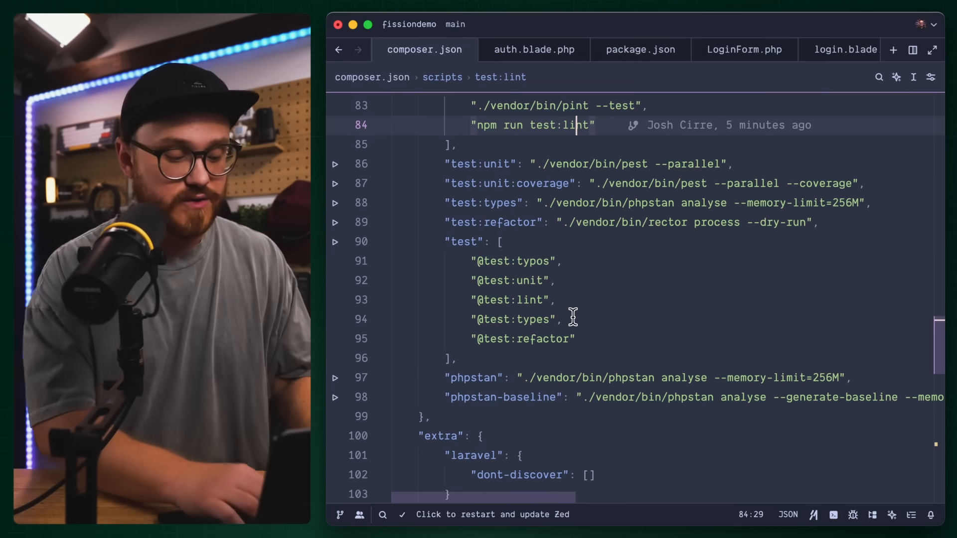
key("super+shift+e")
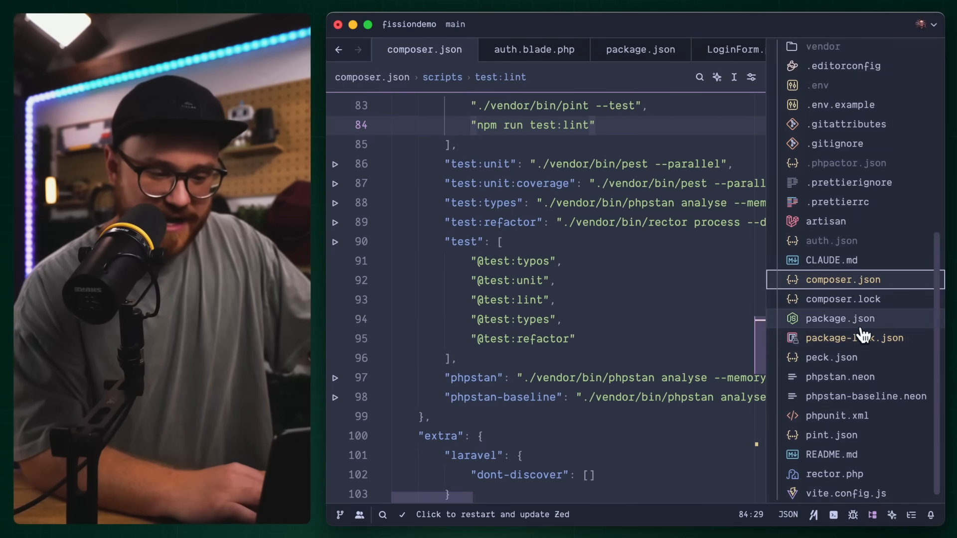
Step: Review package.json's scripts block where postinstall runs composer fix
left_click(836, 319)
scroll(602, 326, "down", 2)
scroll(602, 325, "down", 1)
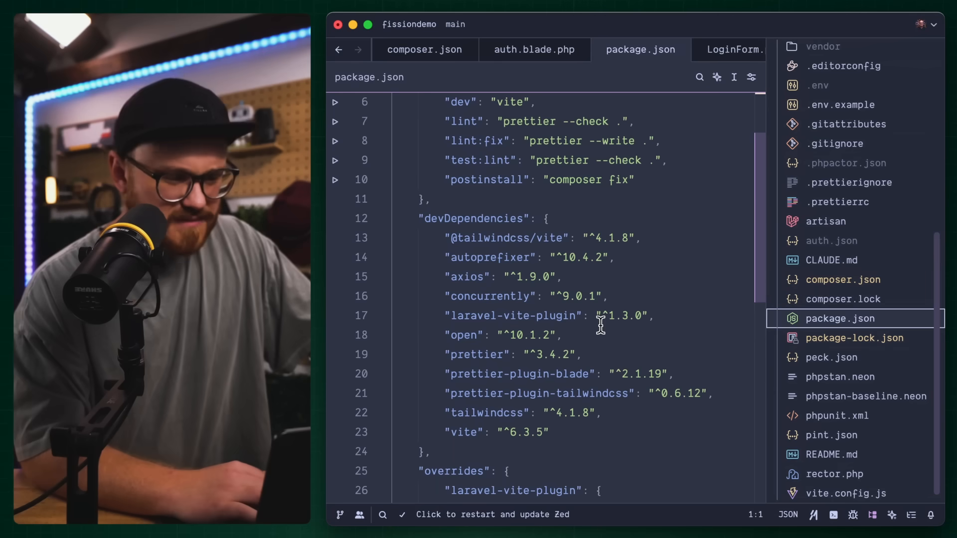
scroll(568, 266, "up", 3)
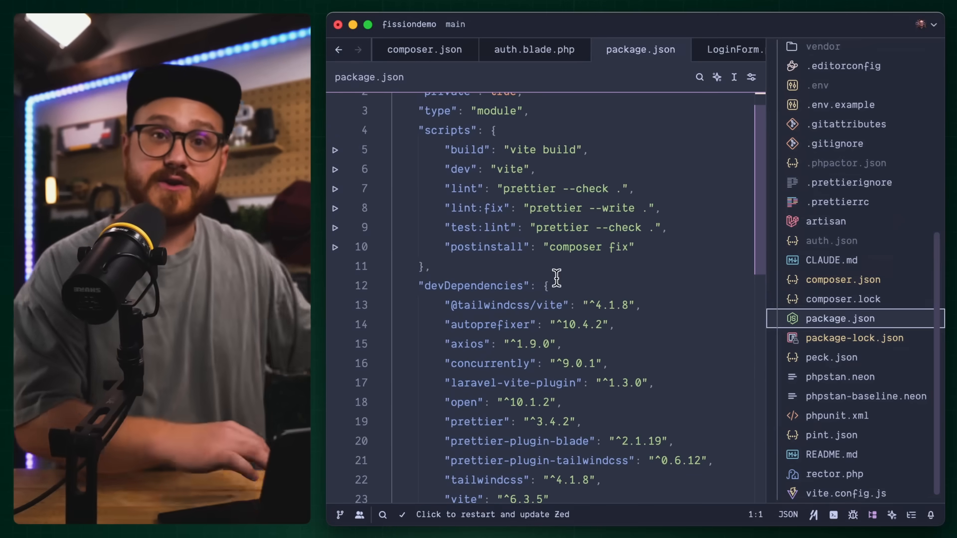
key("super+b")
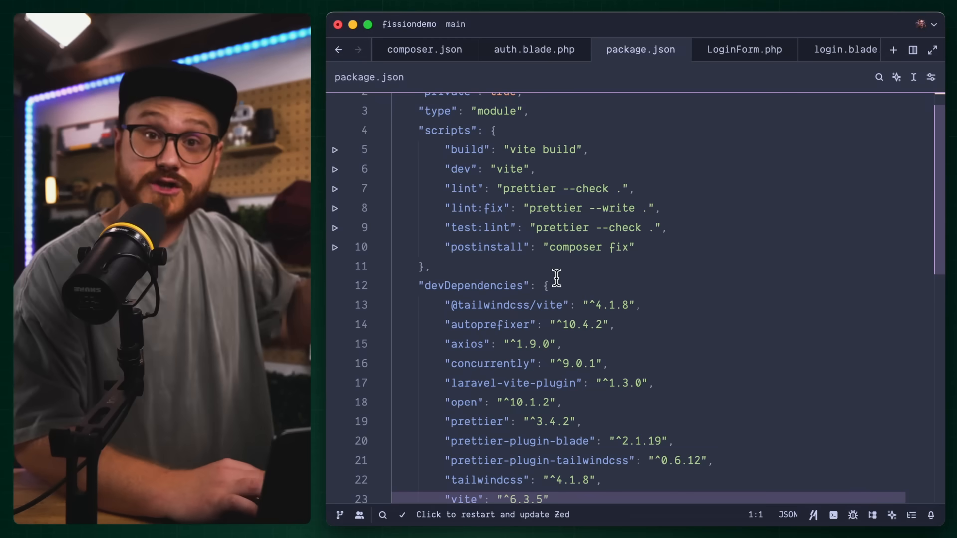
left_click_drag(526, 265, 418, 130)
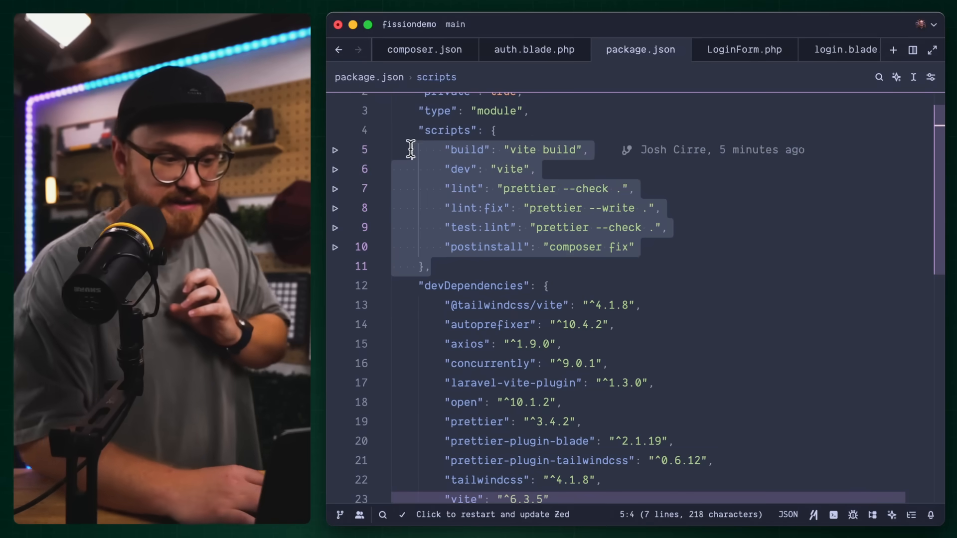
left_click(518, 247)
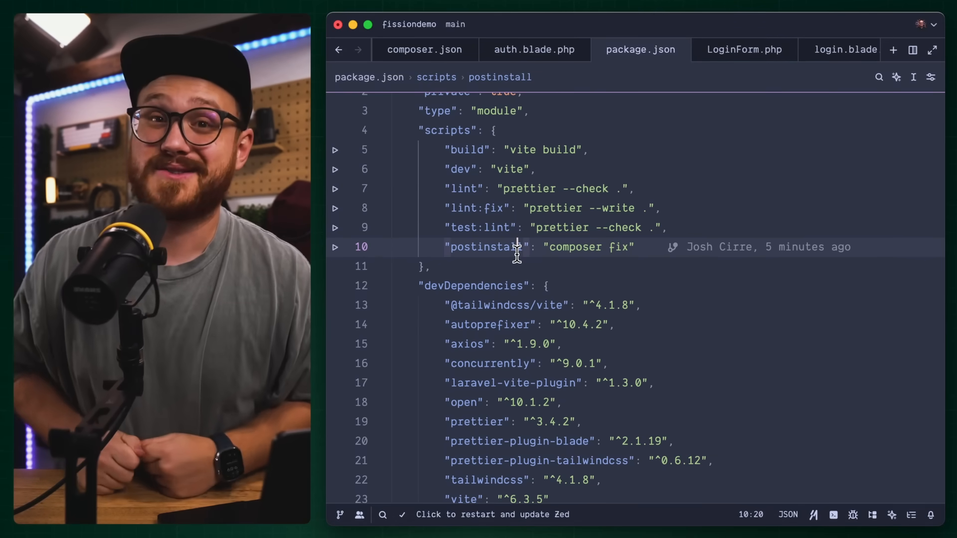
scroll(517, 255, "down", 3)
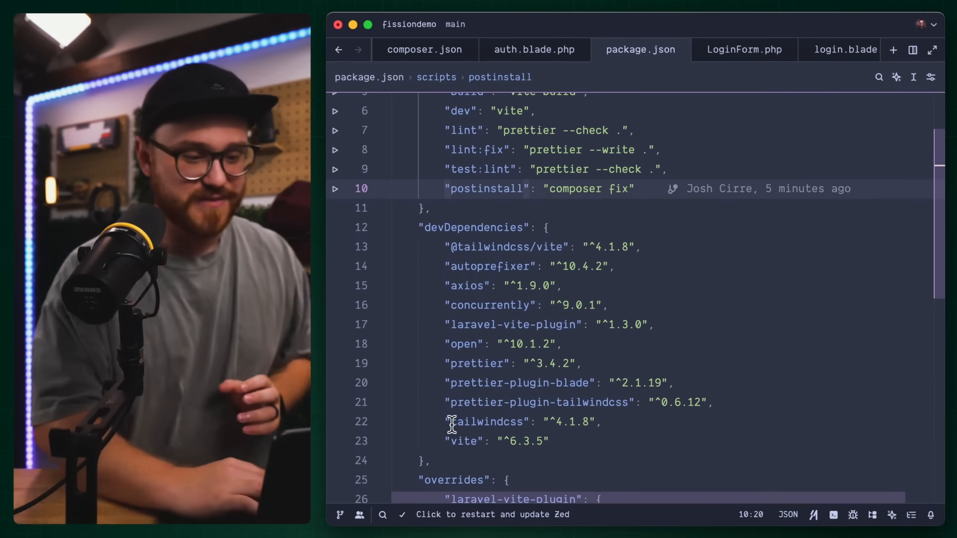
Step: Highlight the prettier-plugin-blade dev dependency line
left_click(451, 424)
left_click_drag(446, 383, 674, 383)
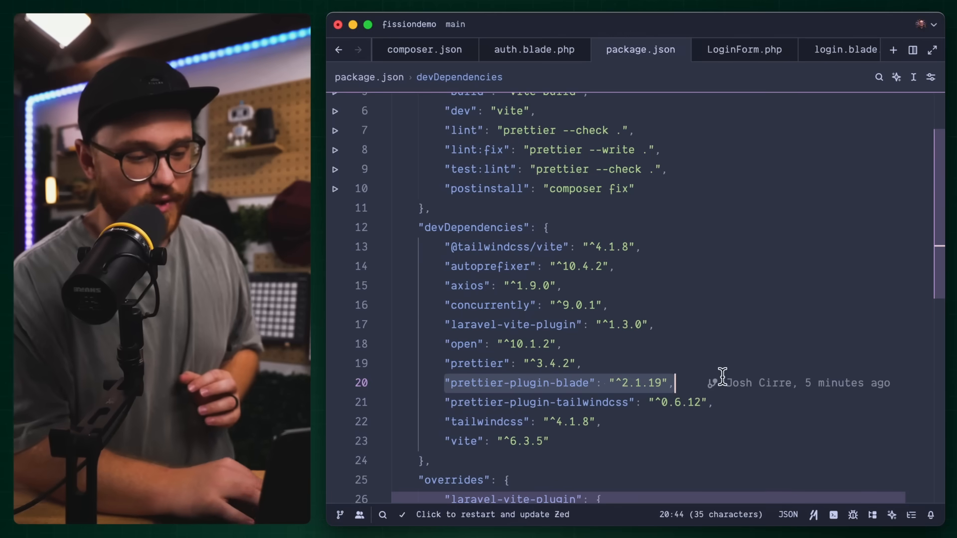
key("super+shift+e")
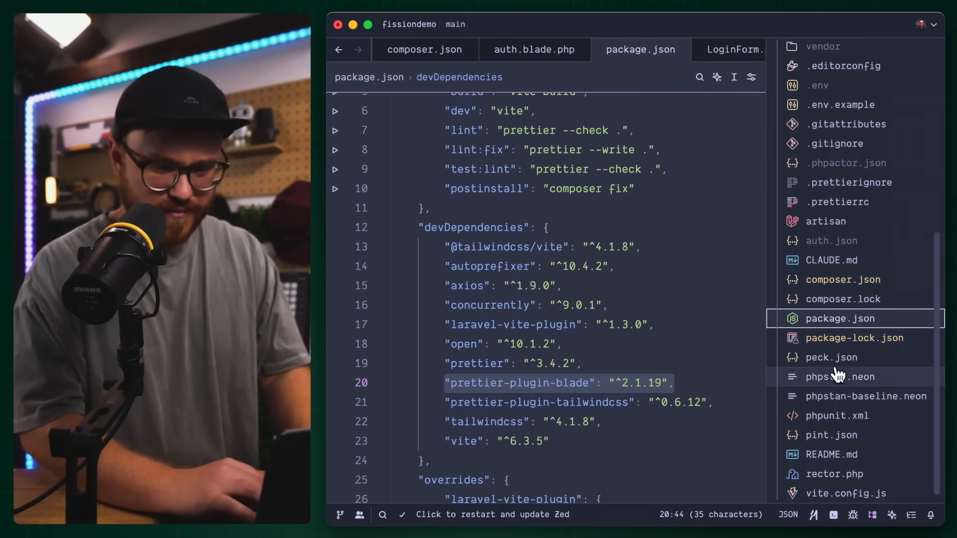
Step: Review .prettierrc's overrides block applying the blade parser to *.blade.php files
left_click(839, 202)
left_click(631, 352)
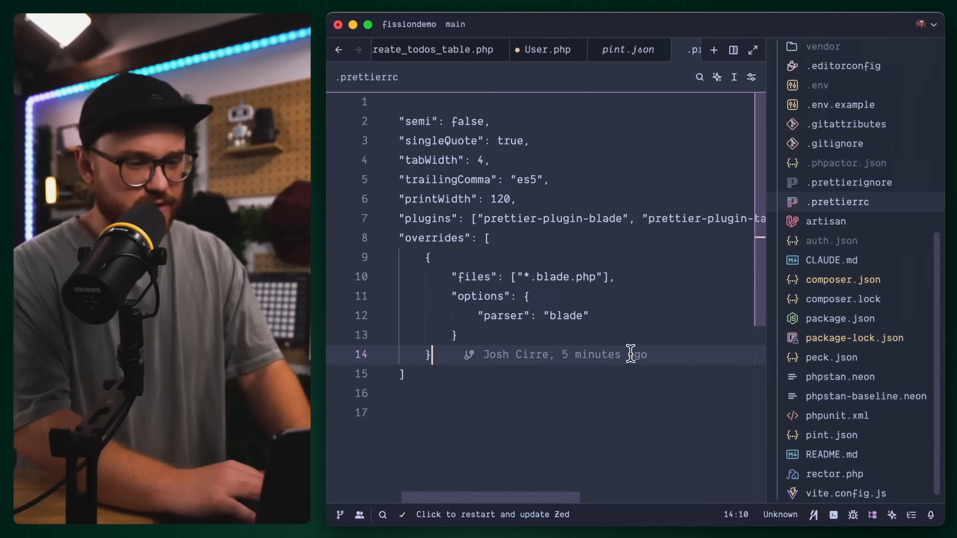
key("super+shift+e")
scroll(523, 300, "right", 2)
left_click(474, 238)
scroll(494, 284, "down", 1)
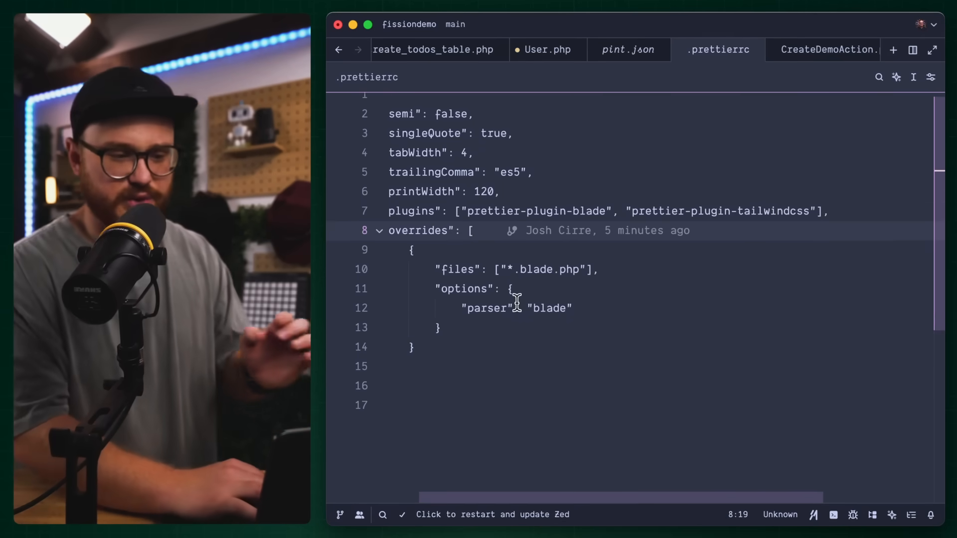
scroll(508, 300, "left", 2)
scroll(521, 316, "up", 1)
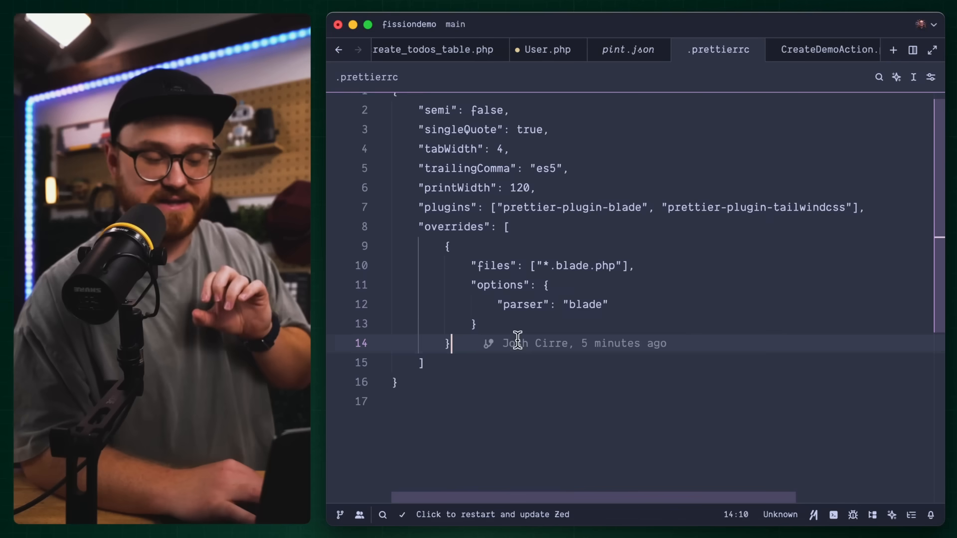
left_click_drag(453, 343, 412, 228)
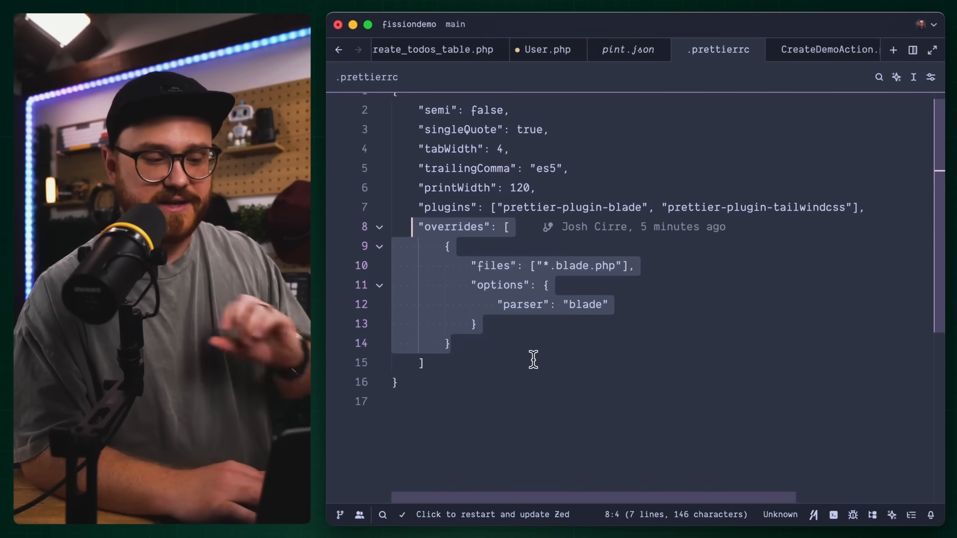
key("super+shift+e")
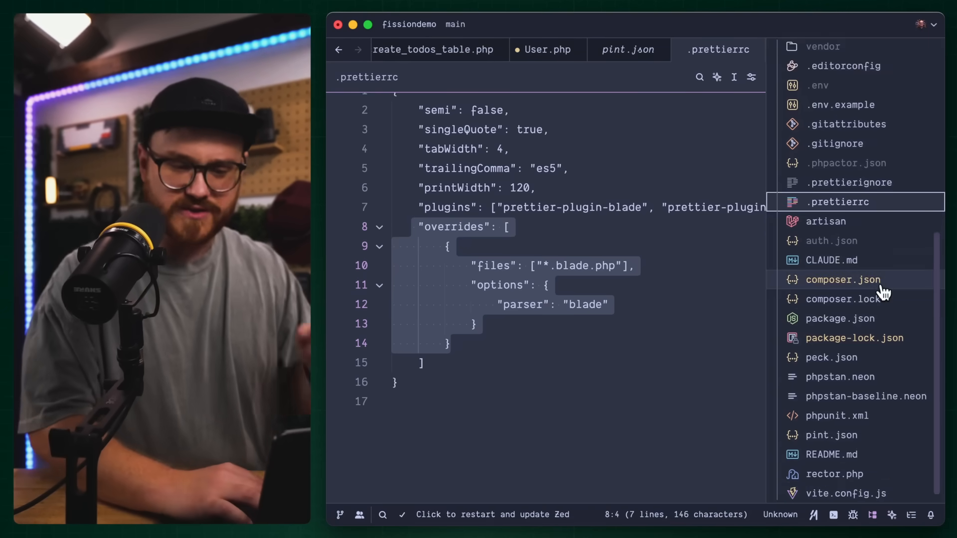
scroll(883, 284, "up", 5)
Step: Navigate resources/views/pages and view index.blade.php full-width
left_click(860, 171)
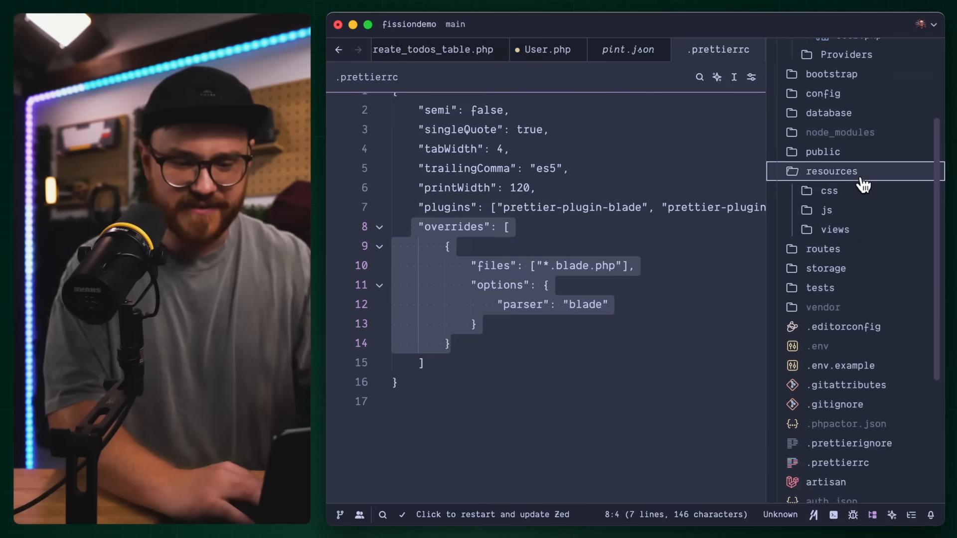
left_click(835, 230)
left_click(850, 269)
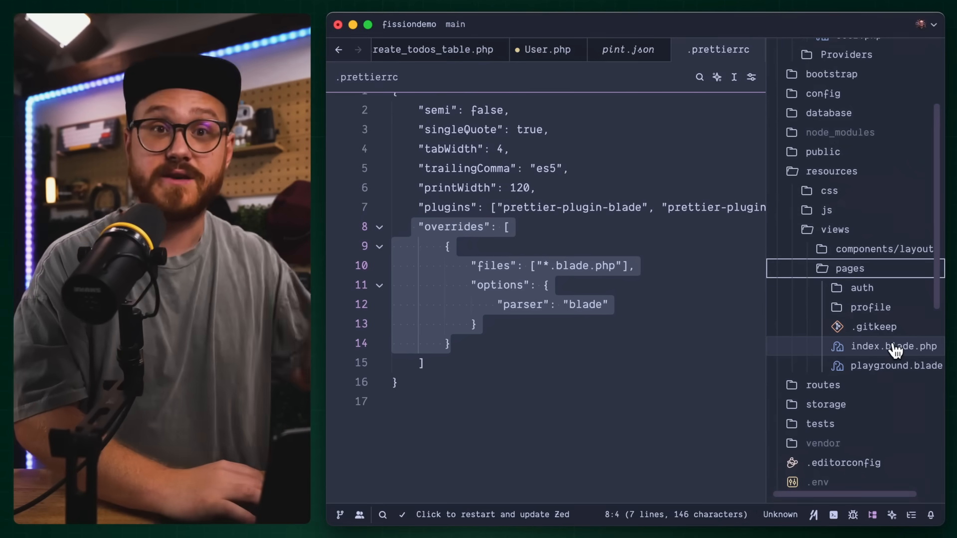
left_click(894, 350)
key("super+b")
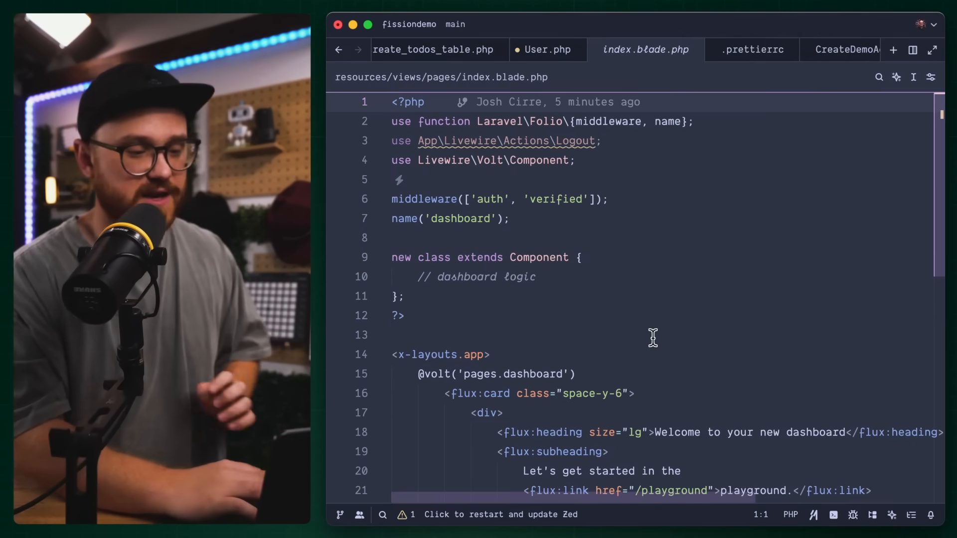
scroll(666, 344, "down", 2)
scroll(653, 338, "down", 2)
scroll(653, 338, "up", 3)
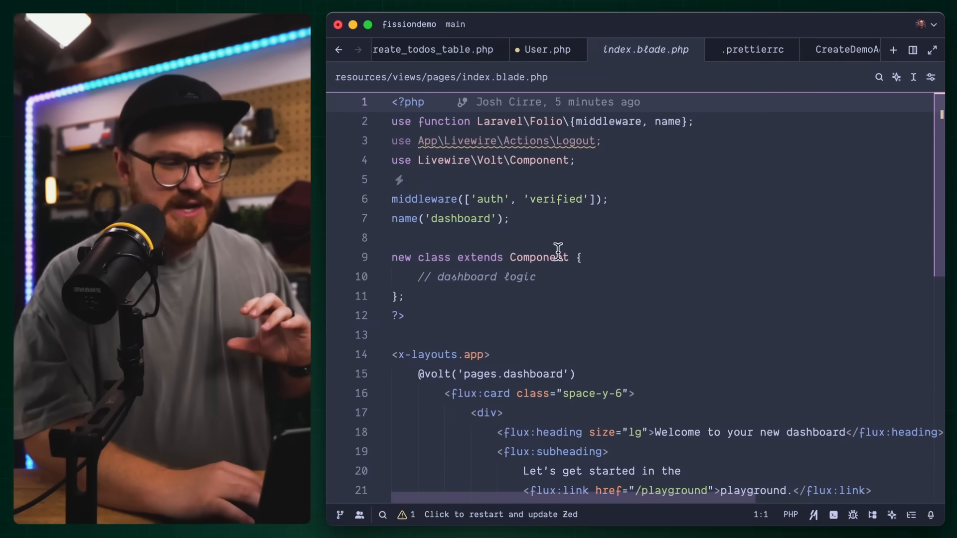
scroll(519, 269, "down", 1)
scroll(520, 269, "up", 1)
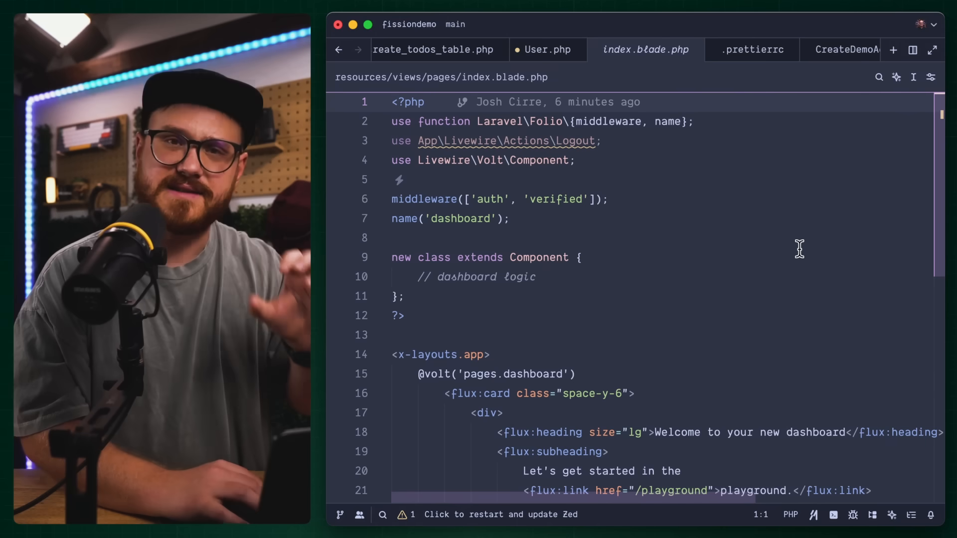
scroll(635, 224, "down", 1)
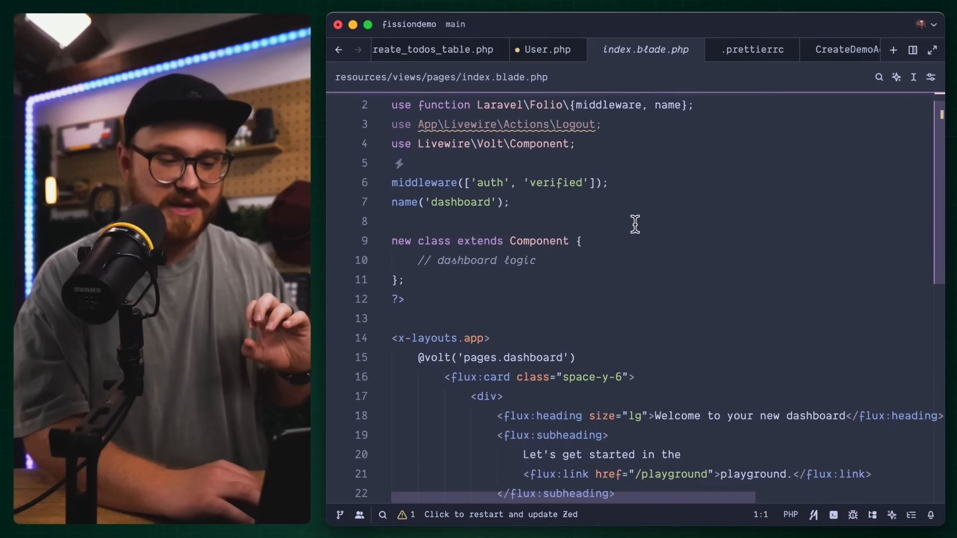
scroll(635, 223, "up", 1)
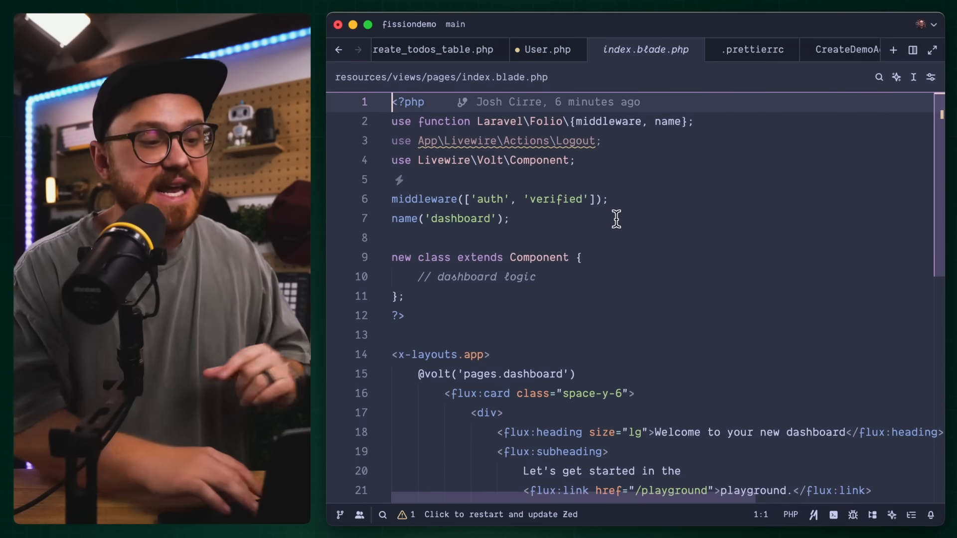
Step: Highlight the PHP component block and start a createTodo function in the class
left_click_drag(465, 314, 403, 102)
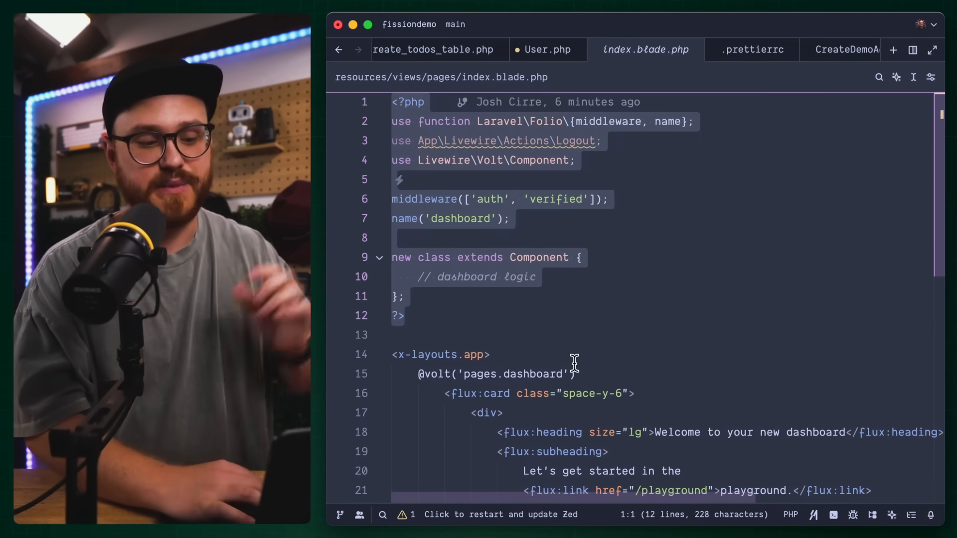
left_click(583, 337)
type("User")
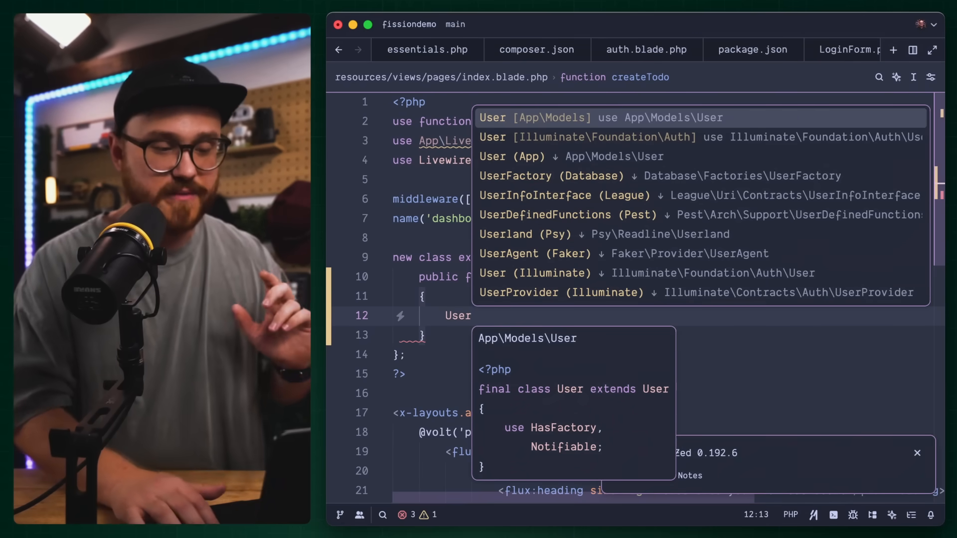
Step: Import App\Models\User, leave User::cre unfinished and dismiss the Zed update toast
key("Tab")
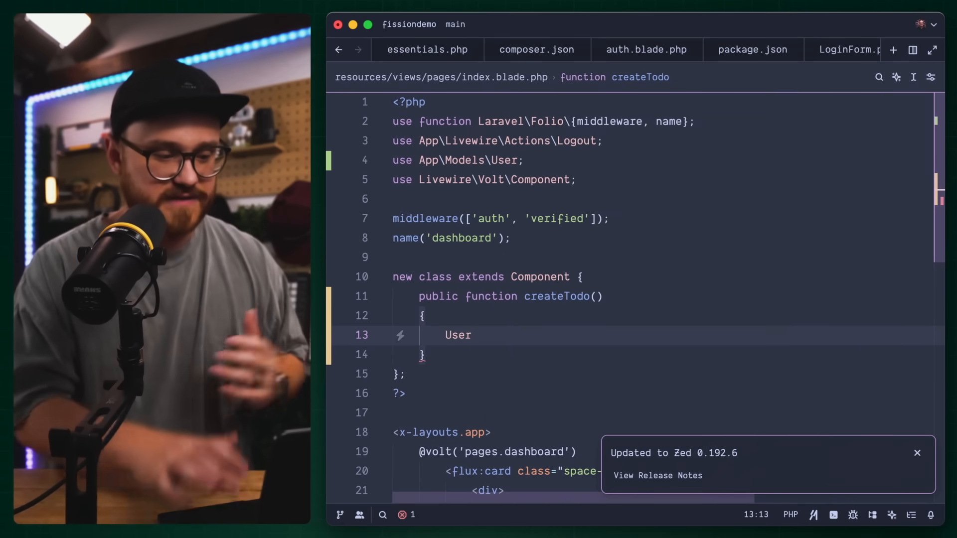
type("::")
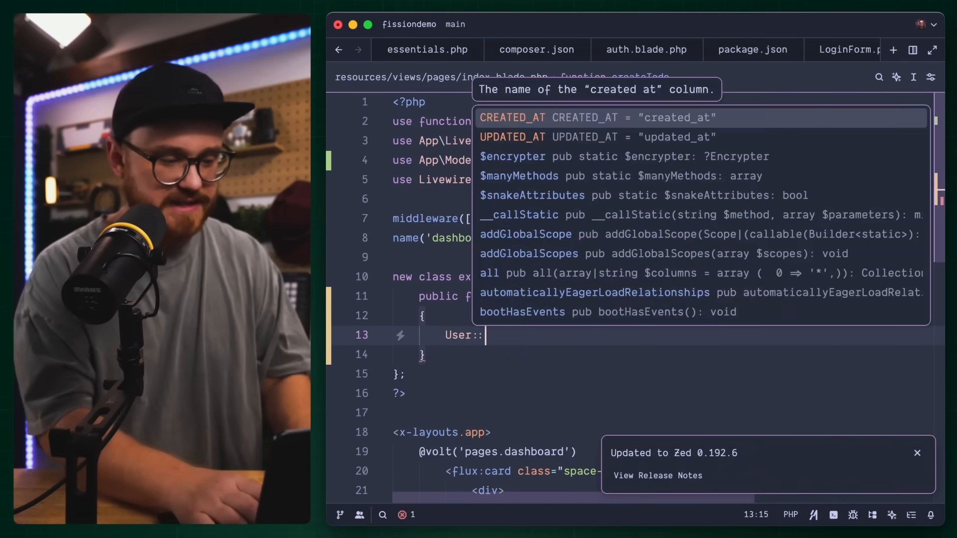
key("Down")
type("c")
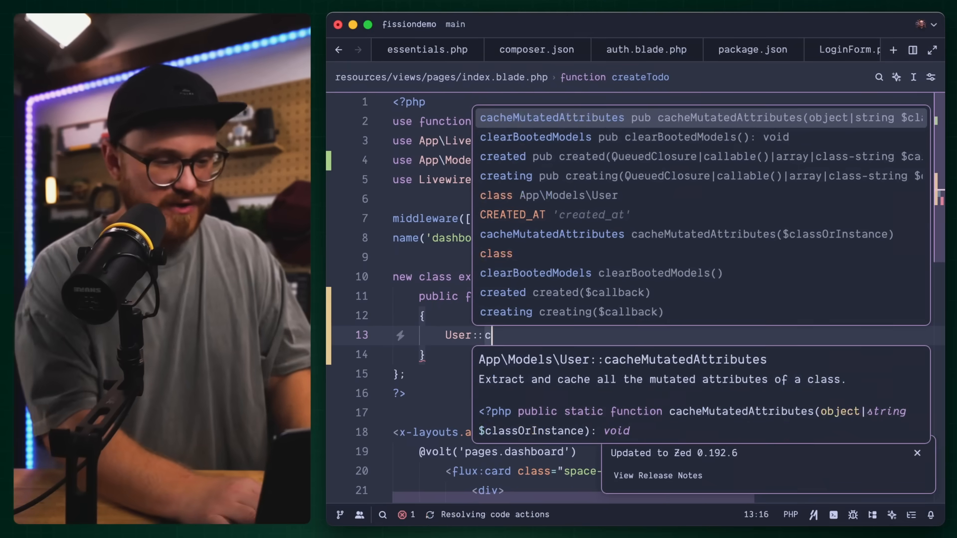
type("re")
key("Down")
key("Down")
key("Down")
key("Down")
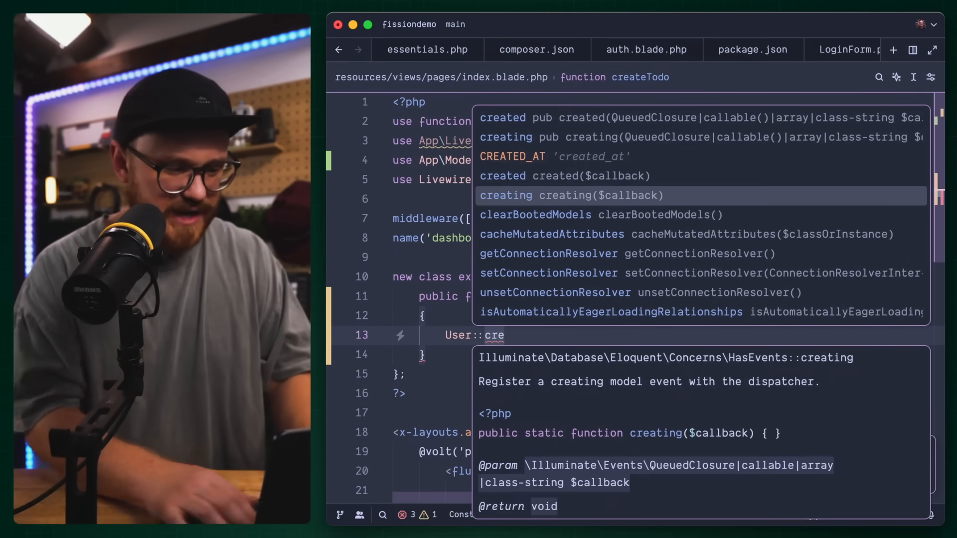
type("ate(")
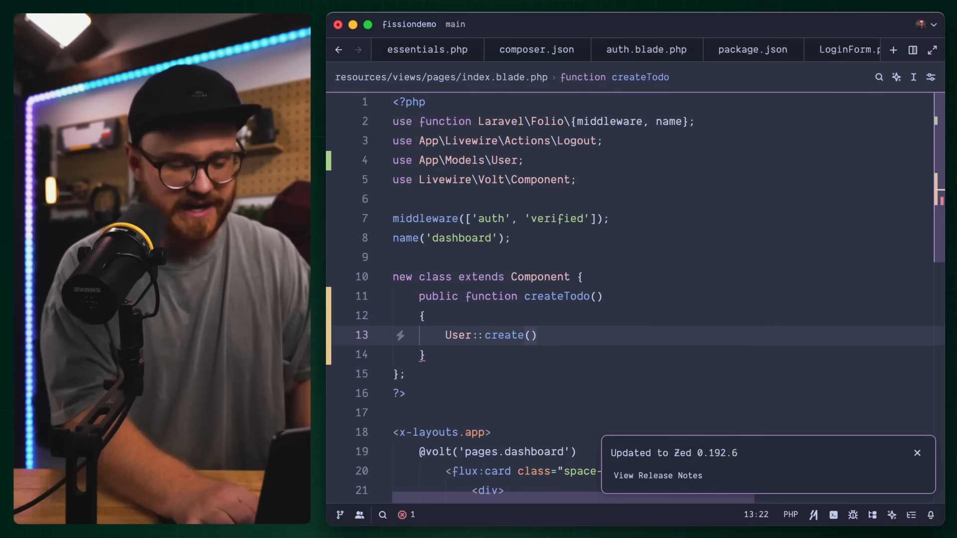
key("BackSpace")
key("BackSpace")
key("BackSpace")
key("BackSpace")
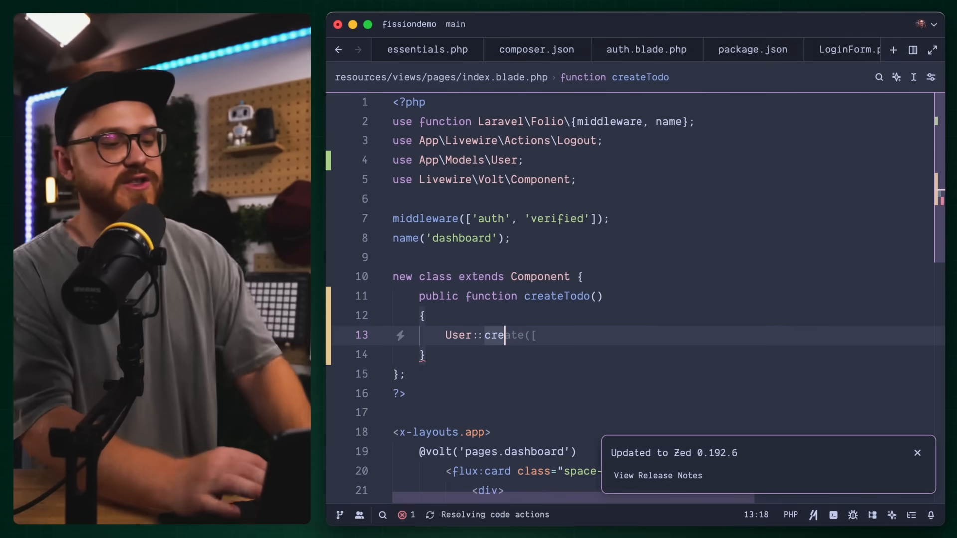
left_click(497, 374)
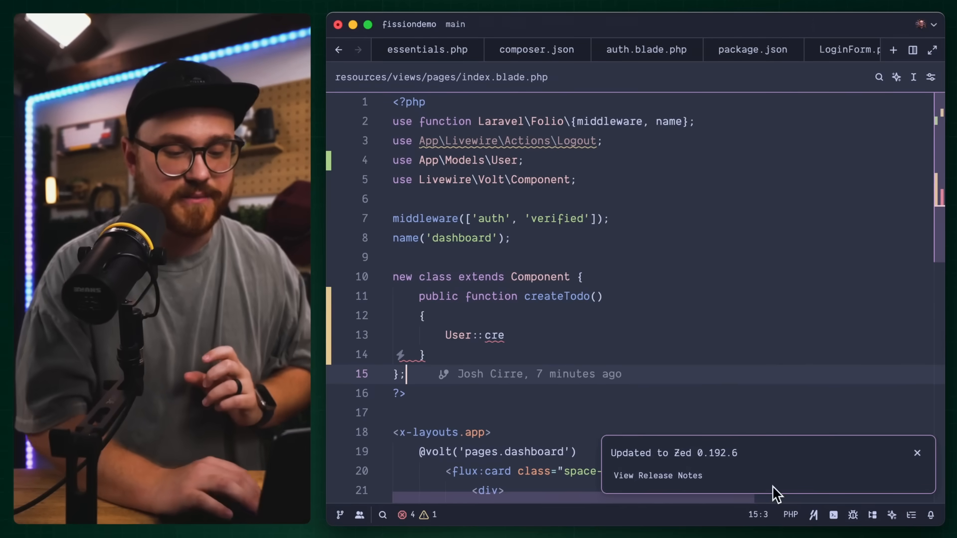
left_click(918, 454)
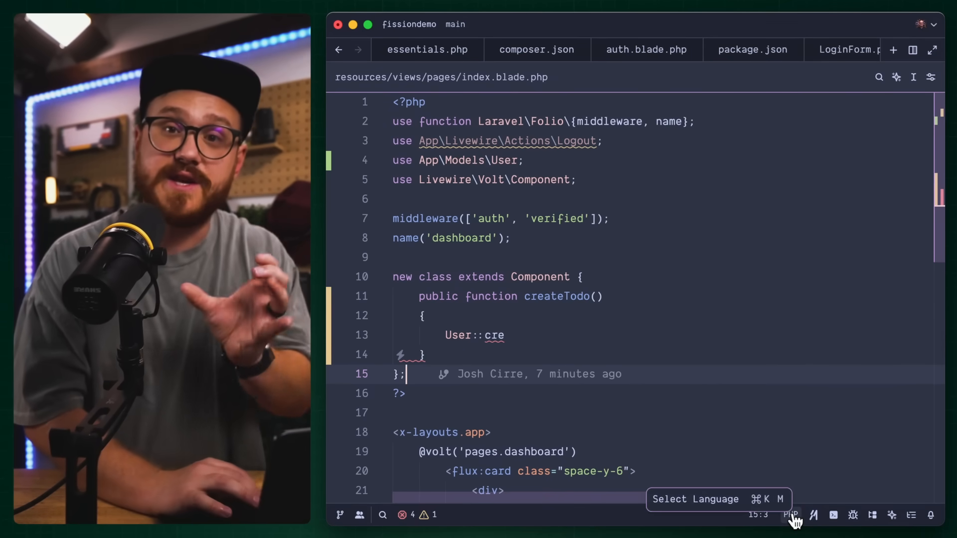
scroll(504, 347, "down", 3)
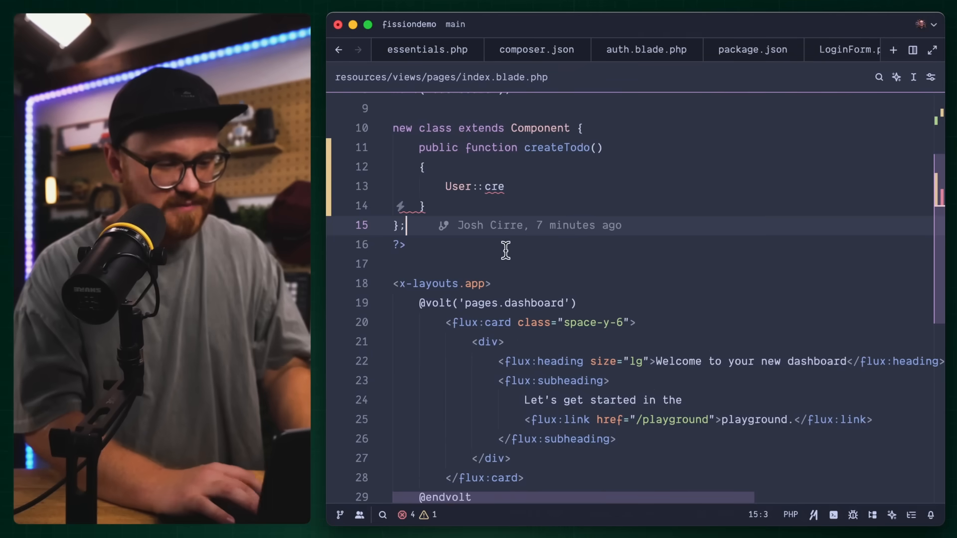
Step: Replace the createTodo function with a // comment in the class
left_click(479, 207)
left_click_drag(428, 207, 377, 160)
type("//")
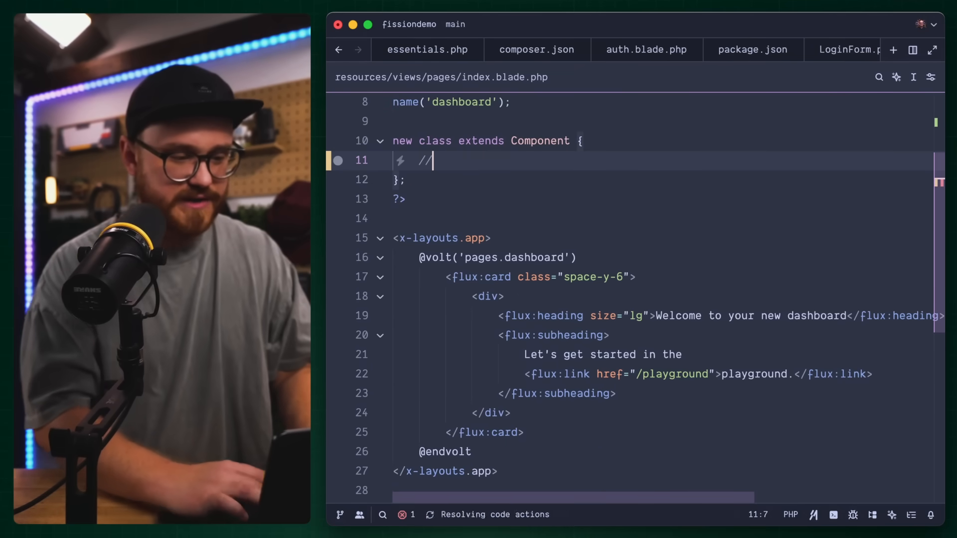
left_click(575, 303)
scroll(609, 287, "down", 3)
left_click(612, 314)
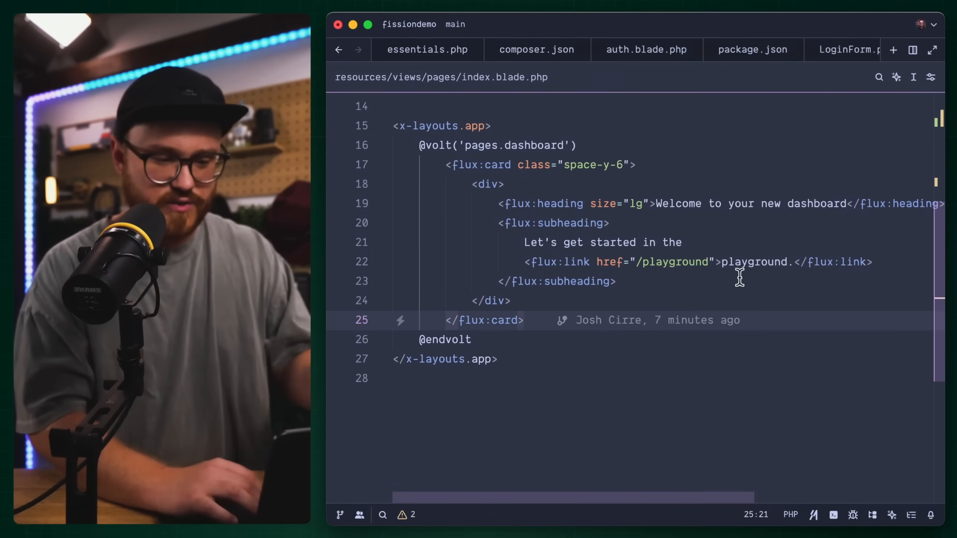
Step: Break the flux:link and subheading markup across lines, then save so format-on-save compacts it
left_click(797, 263)
key("Return")
key("Return")
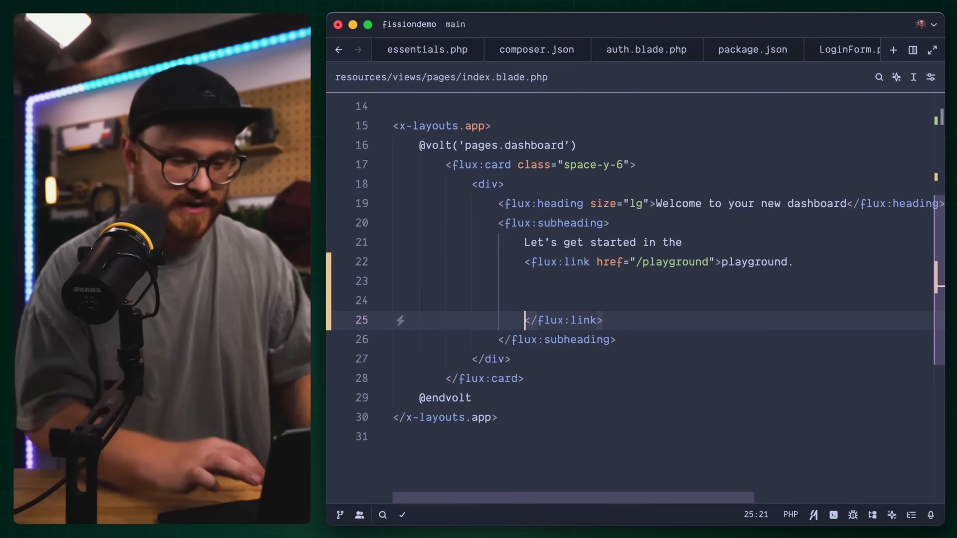
key("super+z")
key("super+z")
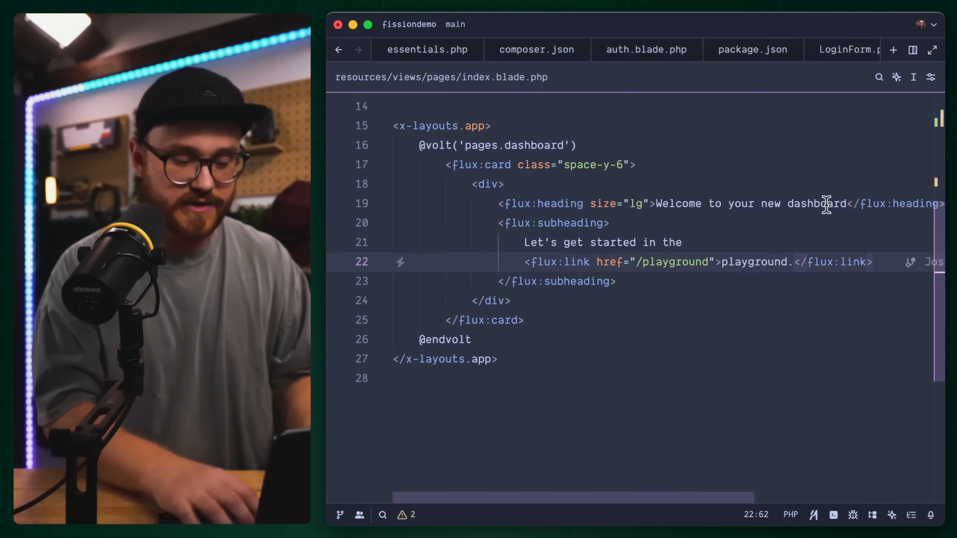
key("Return")
key("Return")
key("Return")
left_click(598, 262)
key("Return")
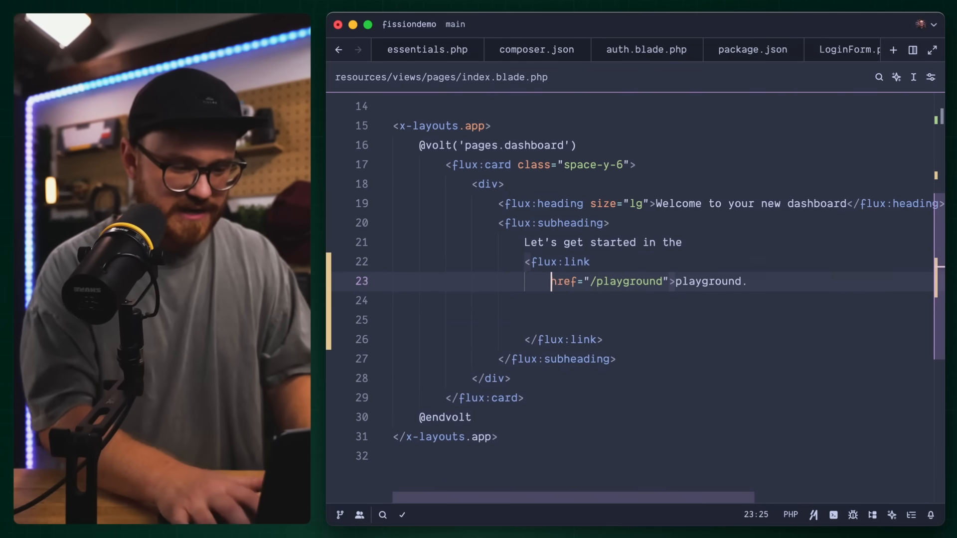
key("Return")
key("Return")
left_click(584, 242)
key("Return")
key("Return")
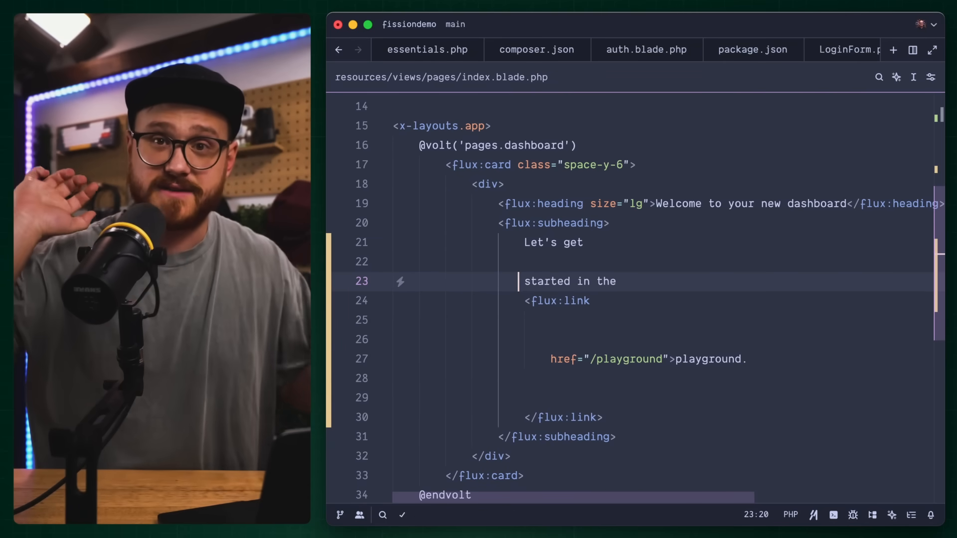
key("super+s")
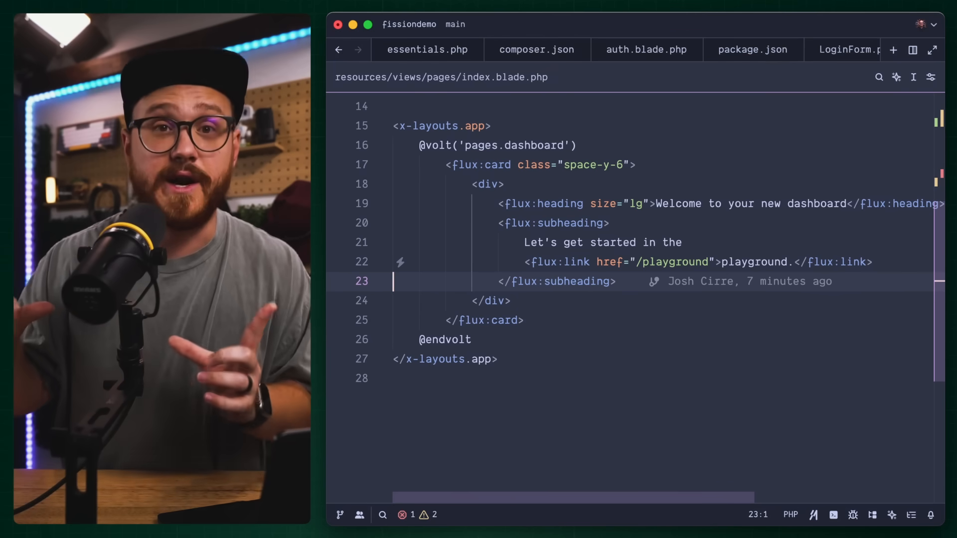
Step: Bring up Zed's own settings.json at the PHP language settings
key("super+shift+e")
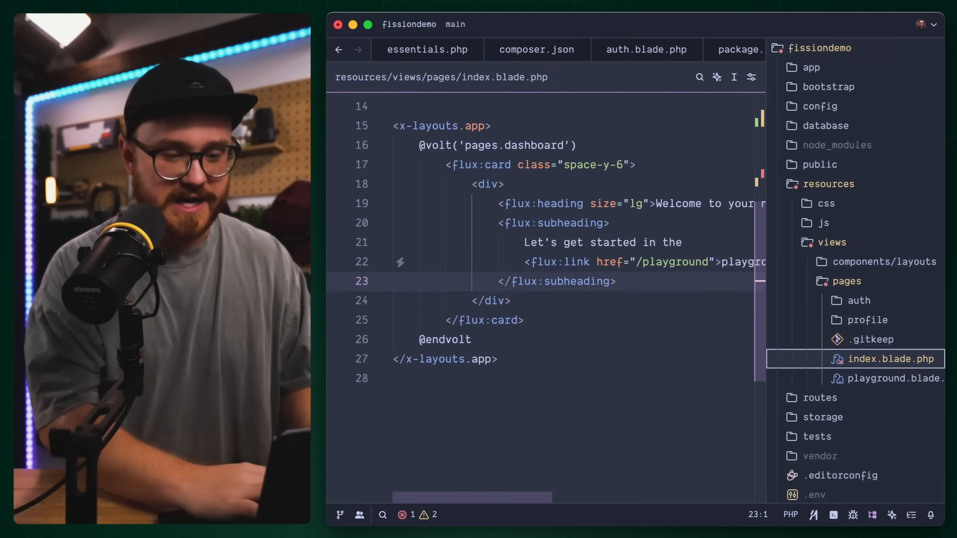
scroll(899, 380, "down", 10)
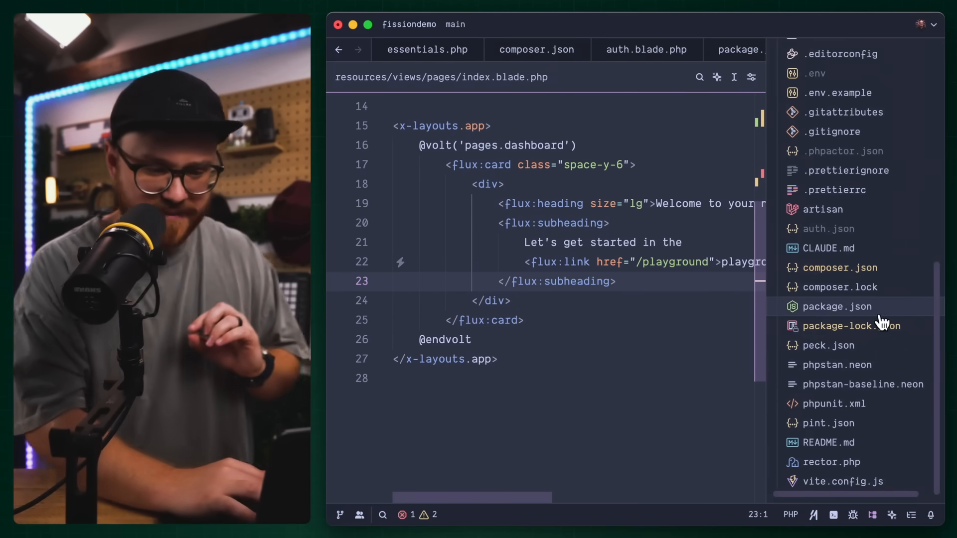
key("super+comma")
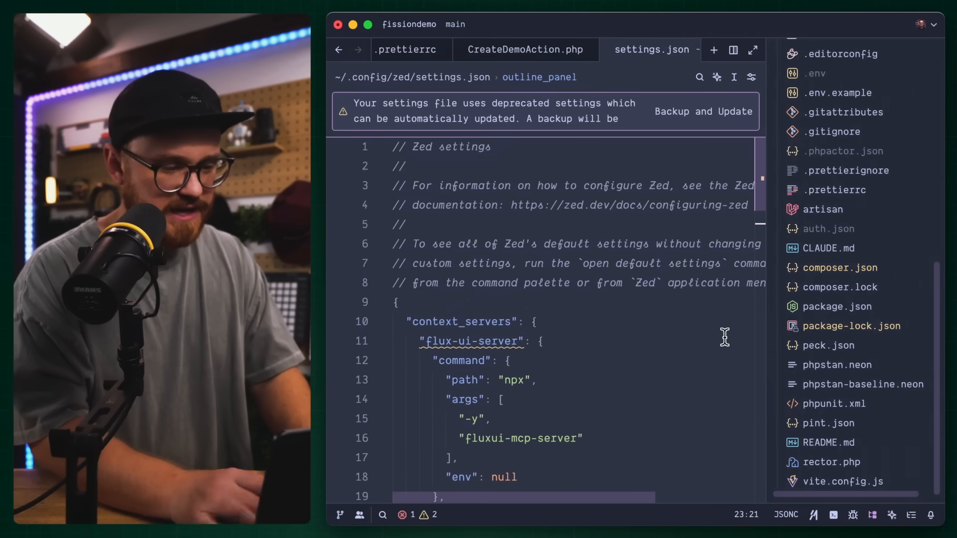
scroll(718, 333, "down", 5)
scroll(688, 330, "down", 5)
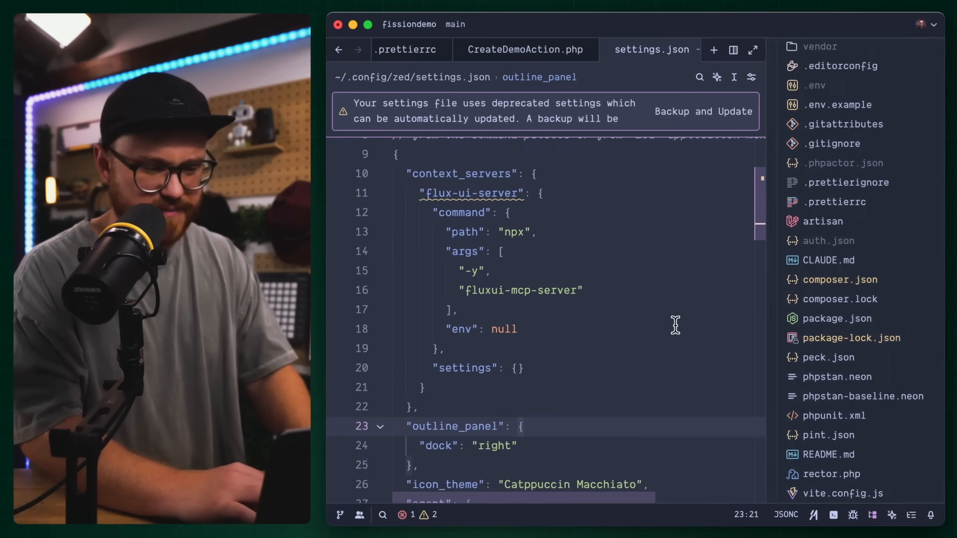
scroll(677, 325, "down", 5)
scroll(675, 326, "down", 3)
scroll(676, 325, "down", 3)
scroll(675, 325, "down", 2)
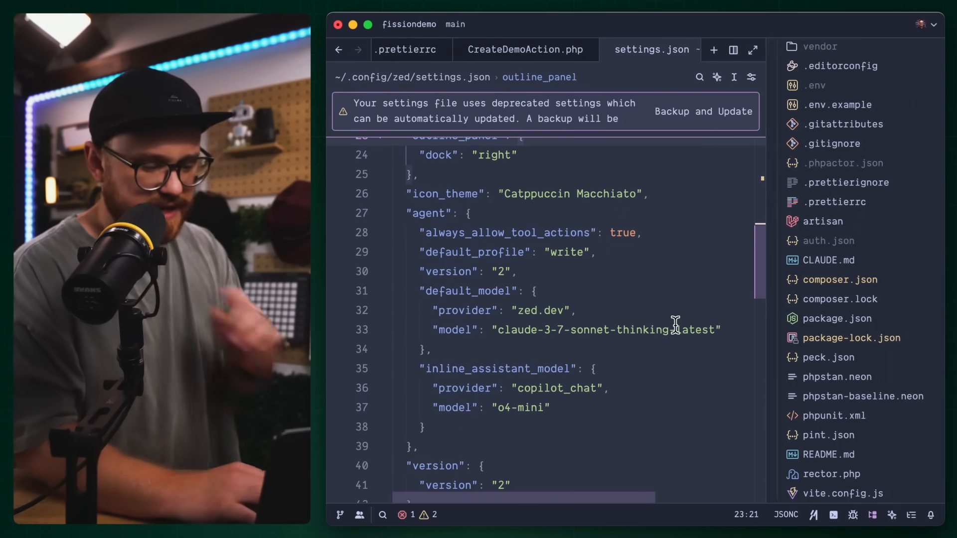
key("super+b")
scroll(591, 334, "down", 3)
scroll(591, 334, "down", 3)
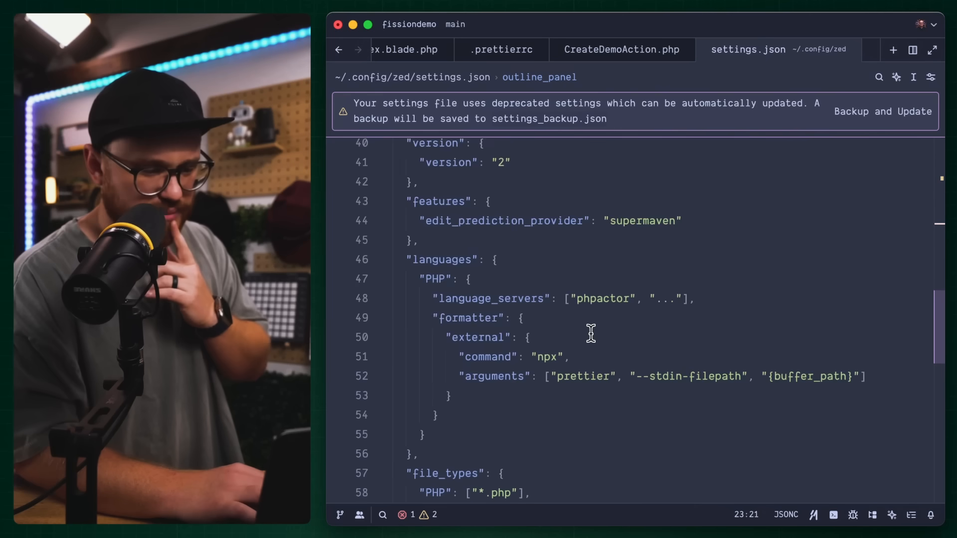
scroll(591, 333, "down", 2)
scroll(591, 334, "down", 1)
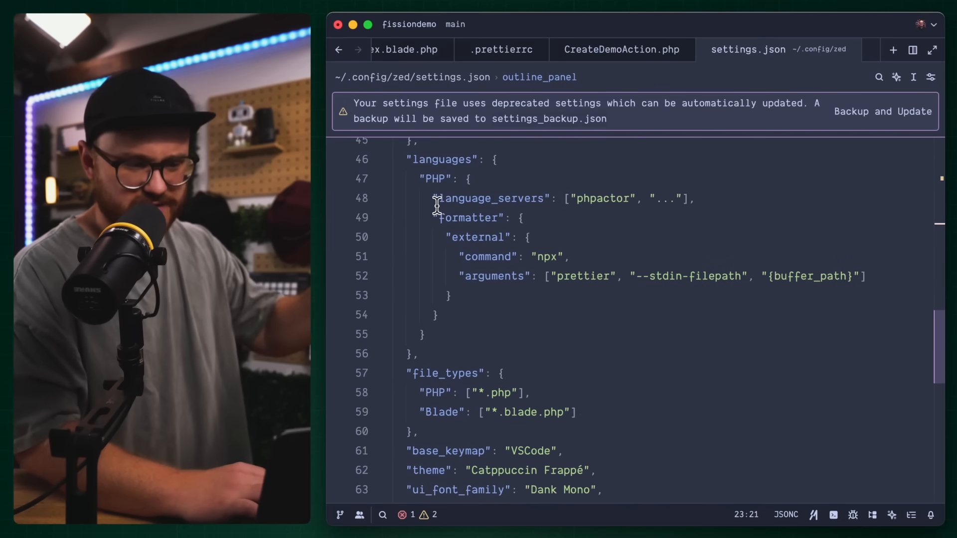
left_click_drag(413, 179, 425, 335)
Step: Highlight the PHP formatter entry running npx prettier with the buffer path
left_click(464, 334)
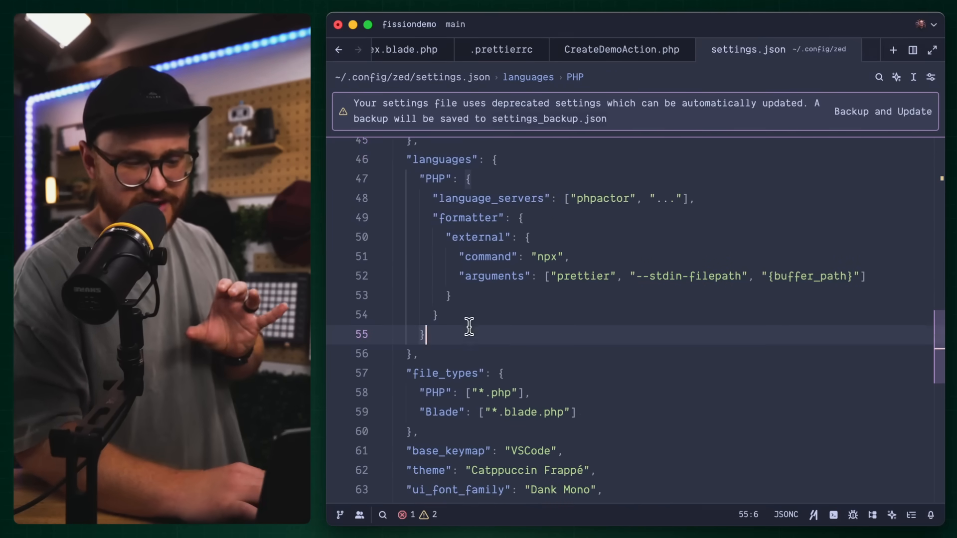
scroll(469, 328, "up", 1)
scroll(469, 328, "up", 1)
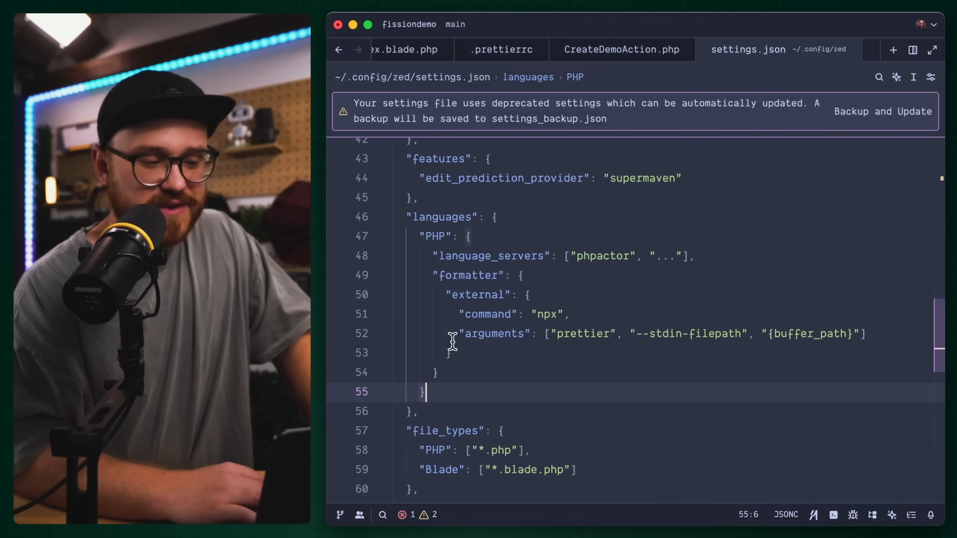
scroll(452, 342, "down", 1)
left_click_drag(458, 302, 586, 347)
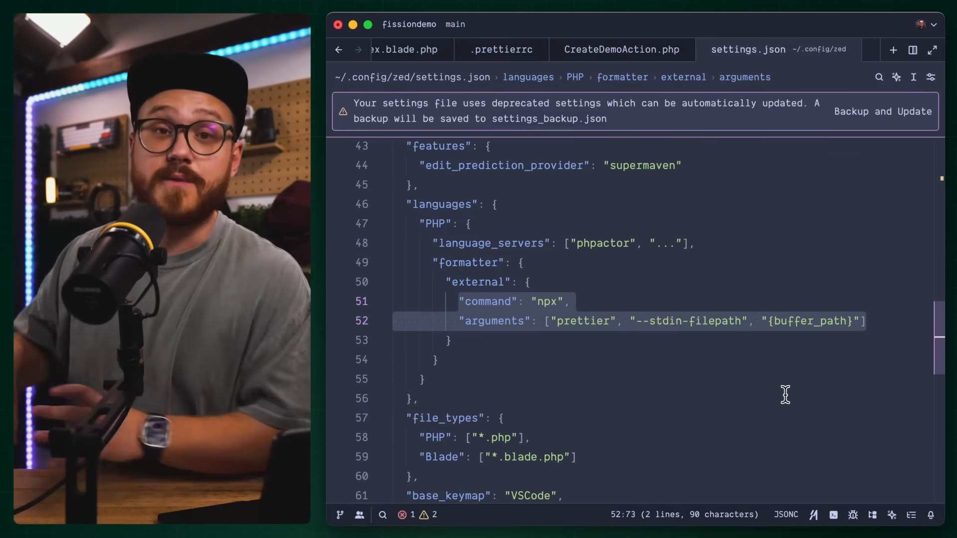
key("super+shift+e")
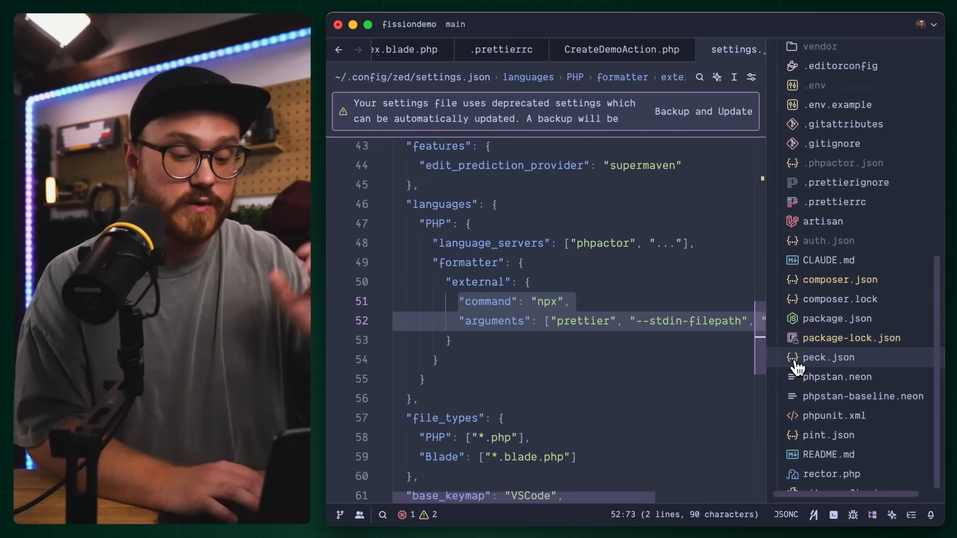
Step: View phpstan.neon full-width: Larastan includes, paths, level max, excluded paths
left_click(831, 377)
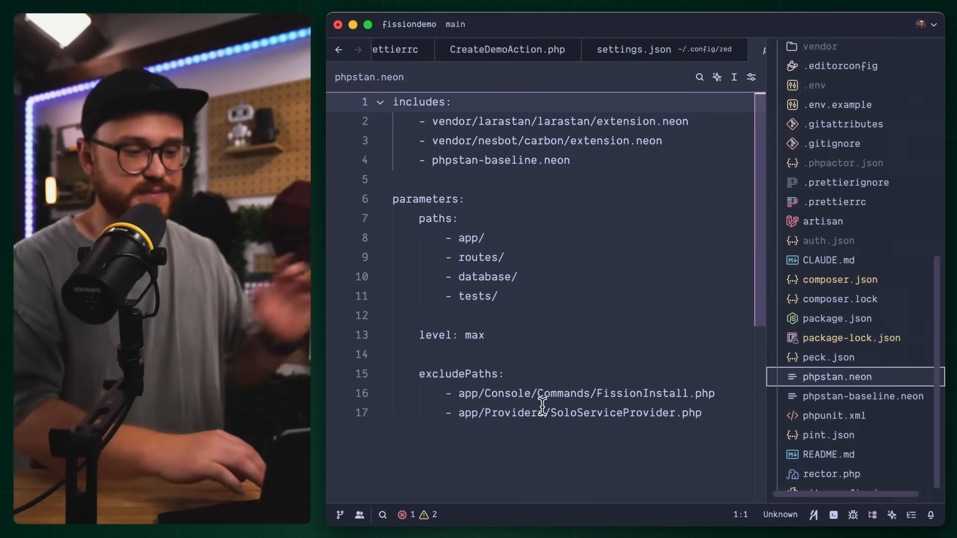
key("super+b")
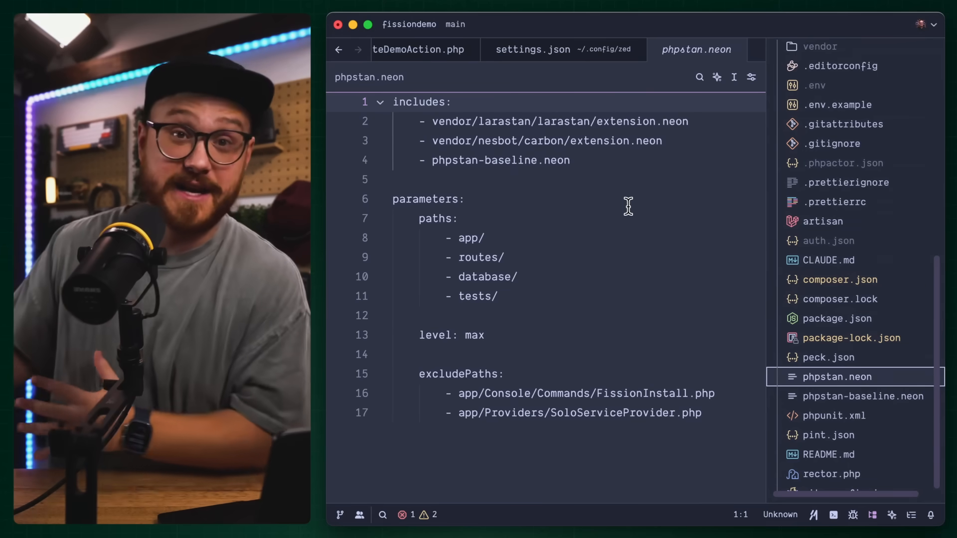
key("super+b")
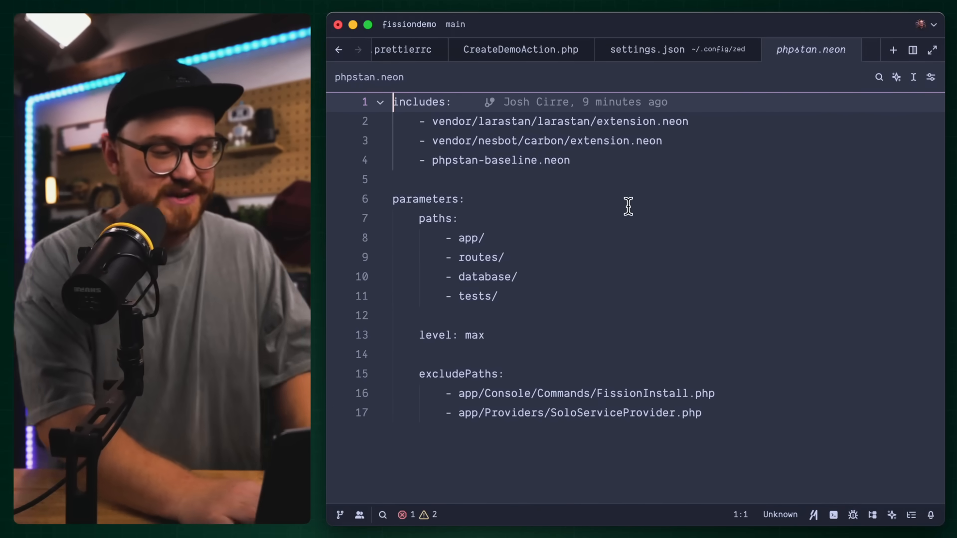
Step: Browse recent files in the finder, then preview pint.json from the project tree
key("super+p")
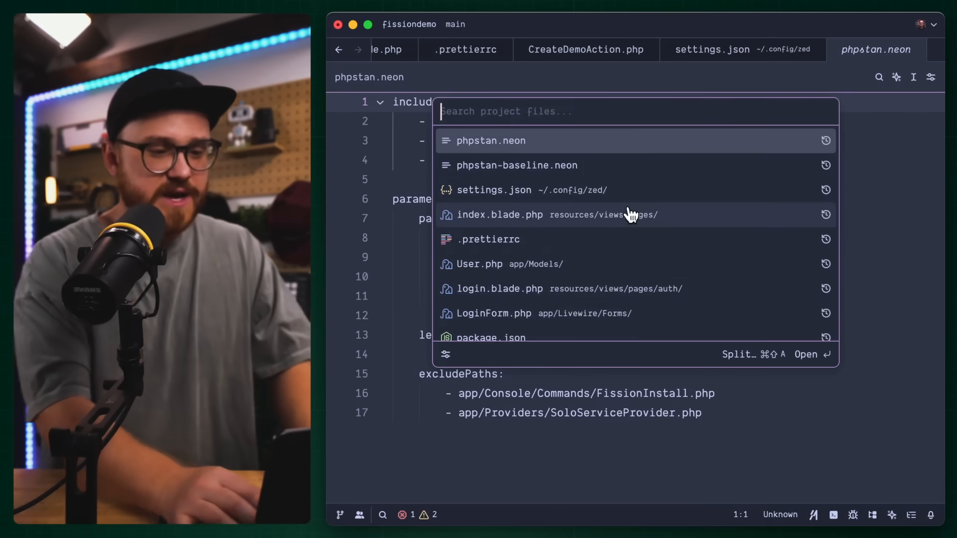
key("Down")
key("Down")
key("Down")
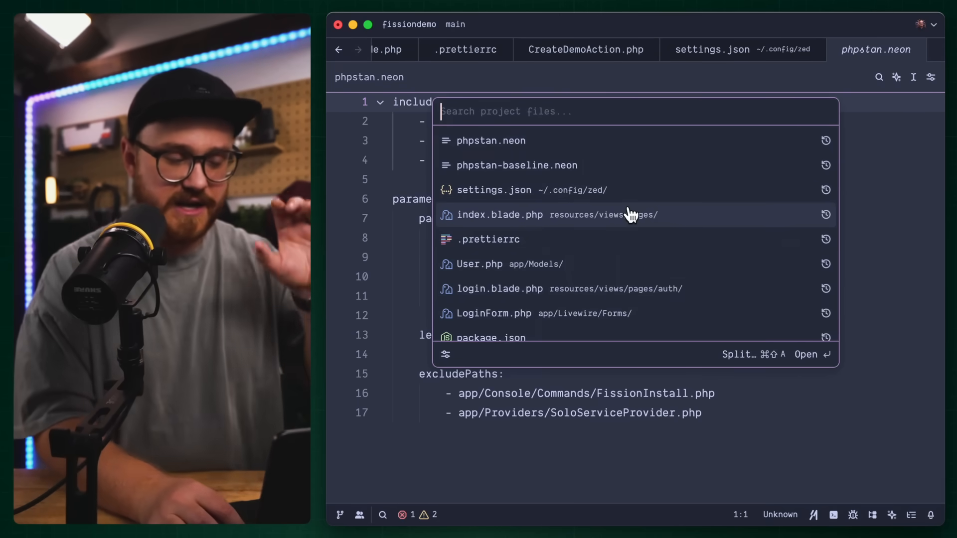
key("Down")
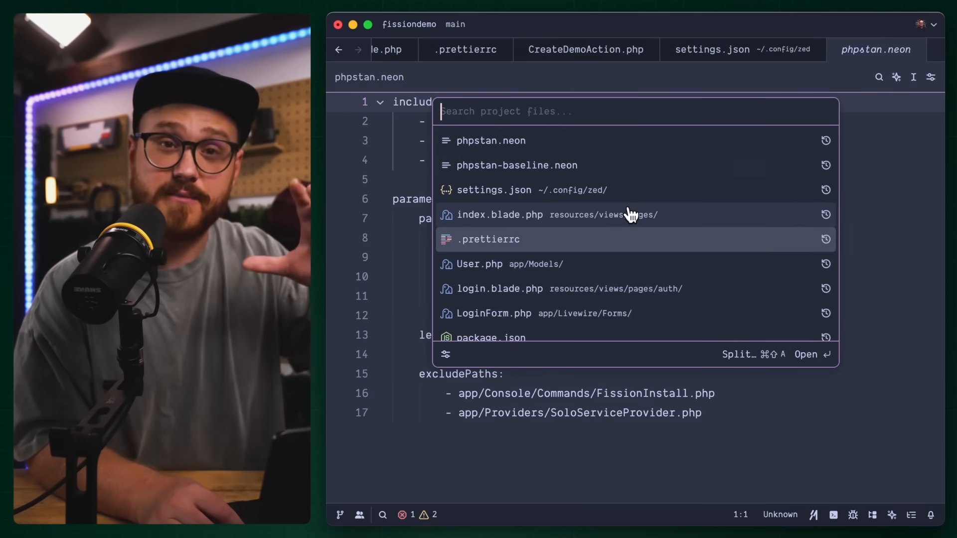
key("Escape")
key("super+shift+e")
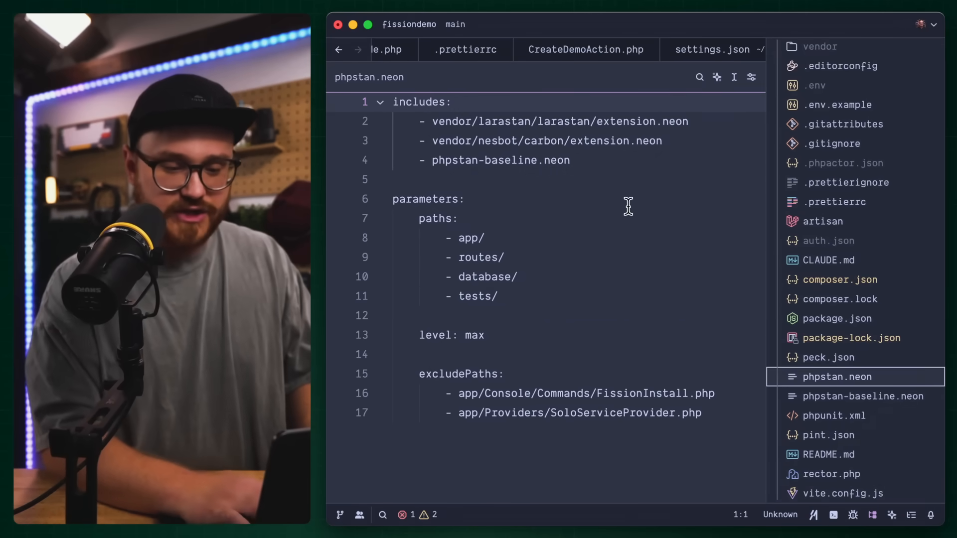
key("Down")
key("Down")
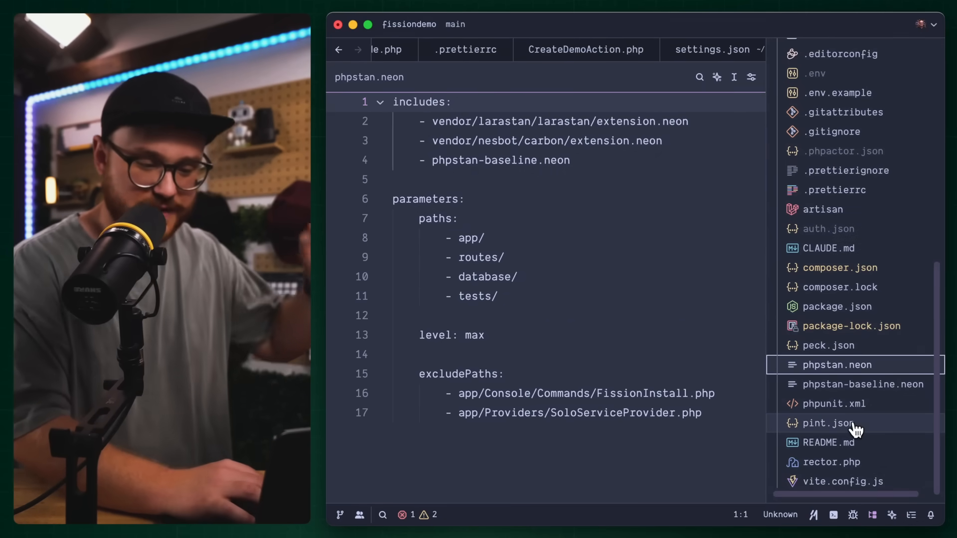
key("Return")
Step: Review peck.json, phpstan.neon, then rector.php with its strict_types declaration on line 3
left_click(871, 348)
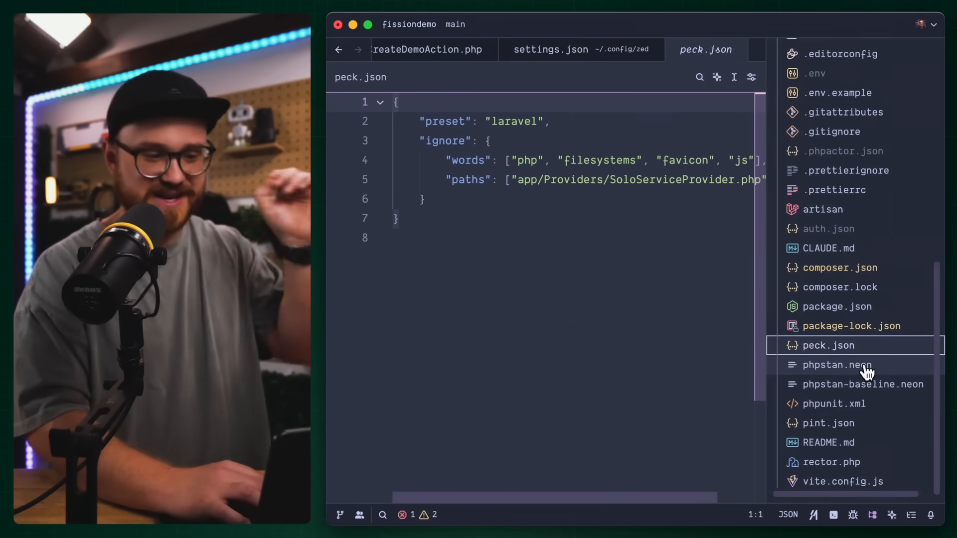
left_click(867, 368)
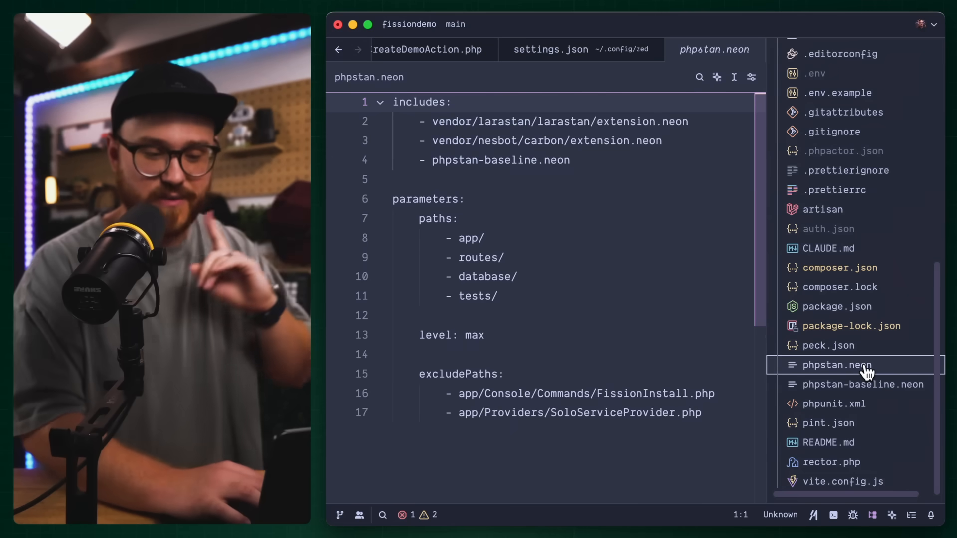
left_click(856, 463)
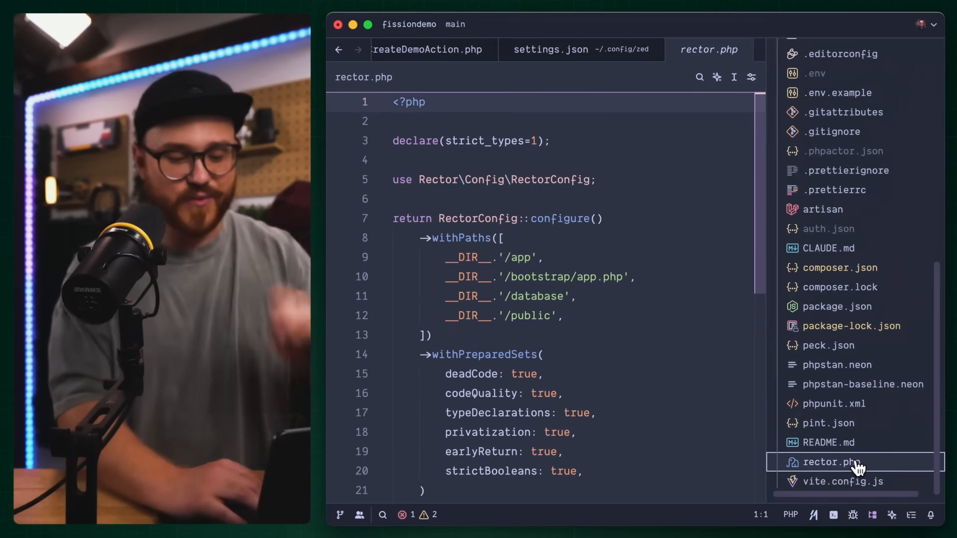
key("super+b")
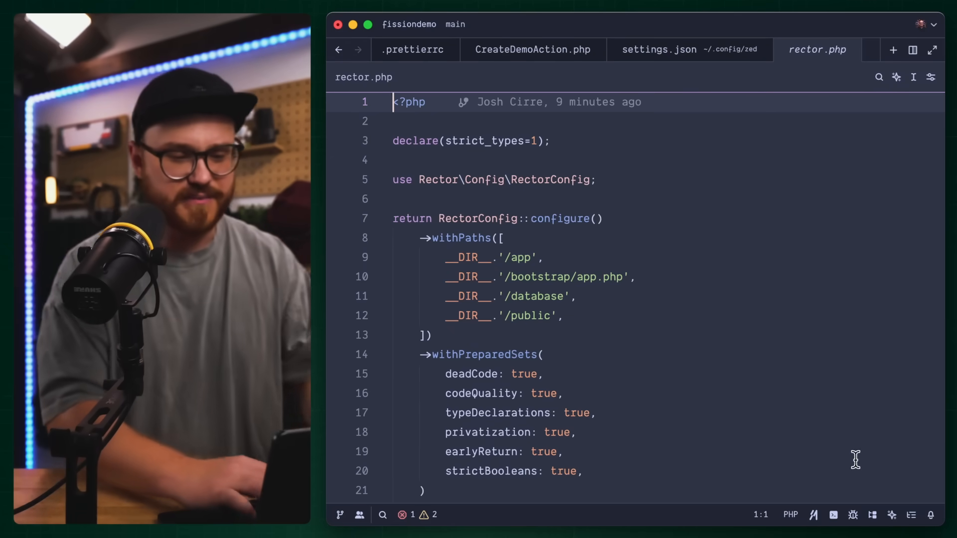
left_click_drag(419, 160, 394, 140)
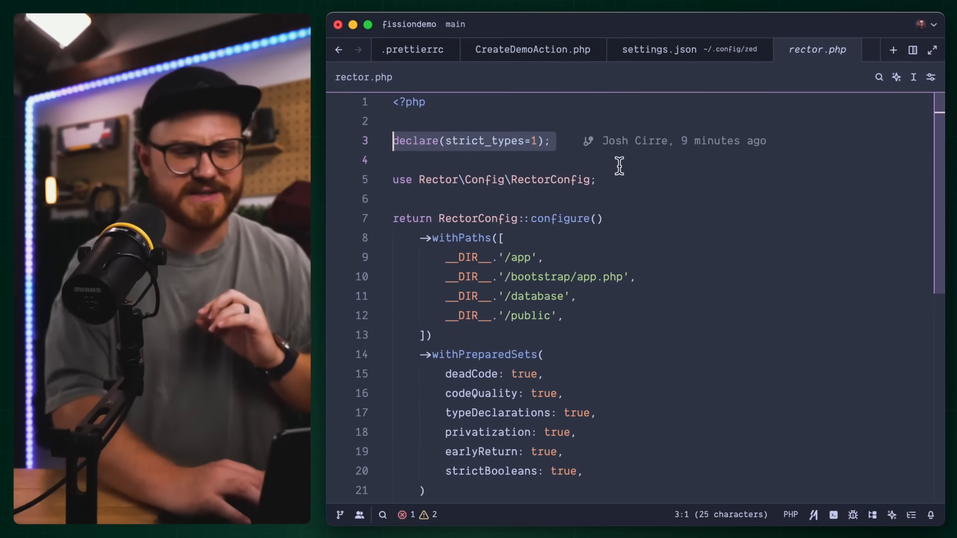
left_click(619, 161)
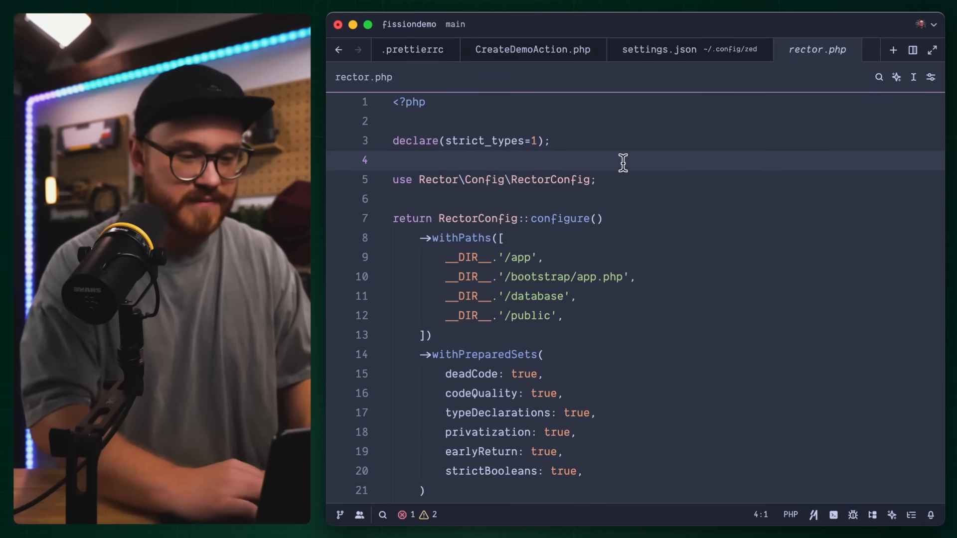
key("cmd+shift+e")
scroll(859, 225, "up", 10)
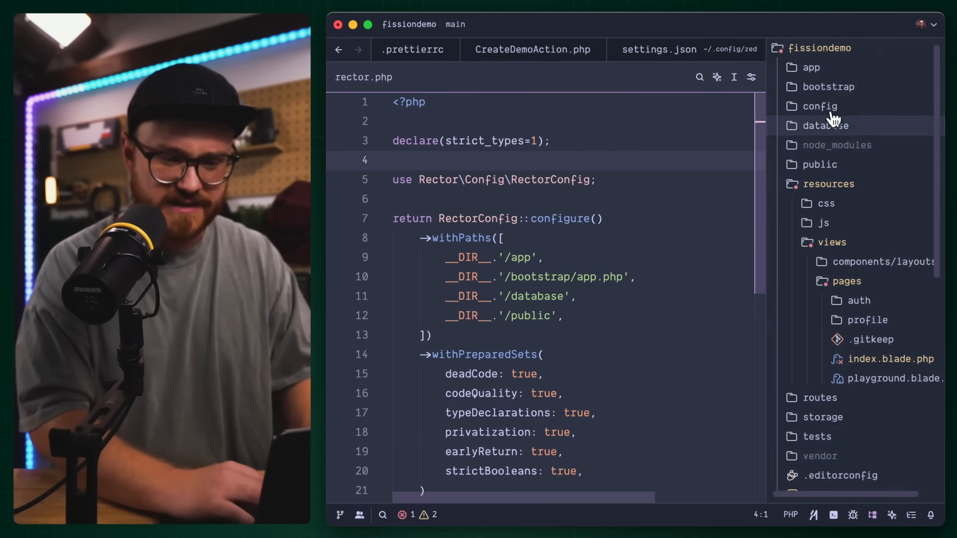
Step: Navigate to app/Models in the tree and view User.php
left_click(811, 68)
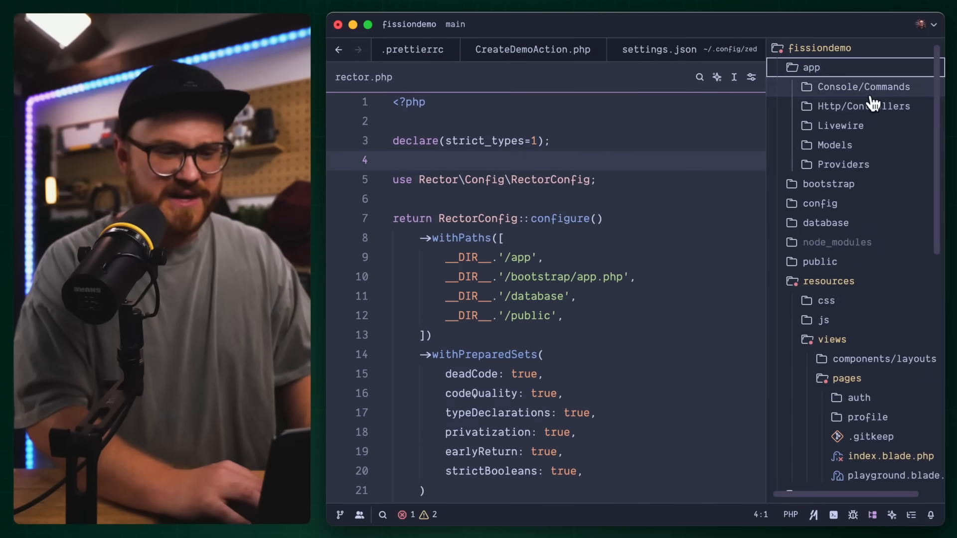
scroll(853, 172, "down", 1)
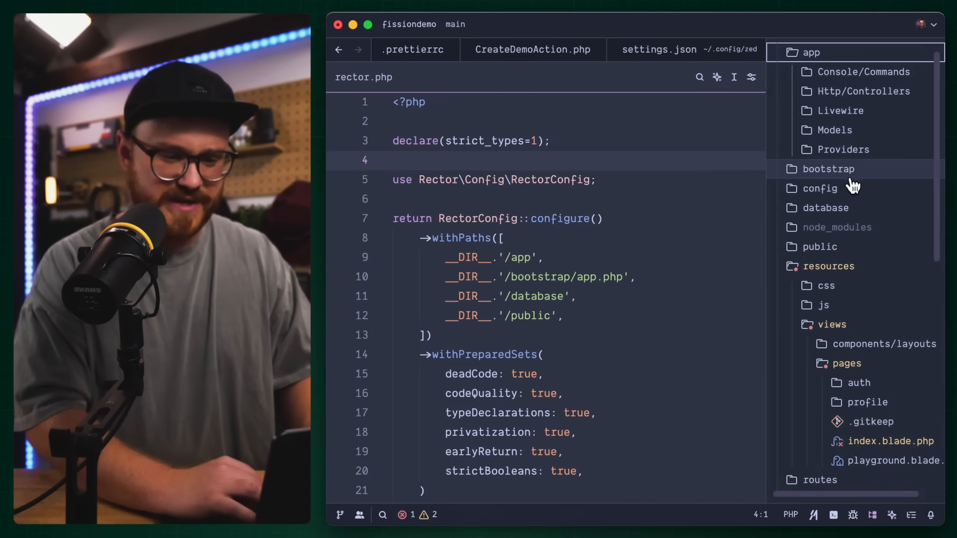
left_click(852, 134)
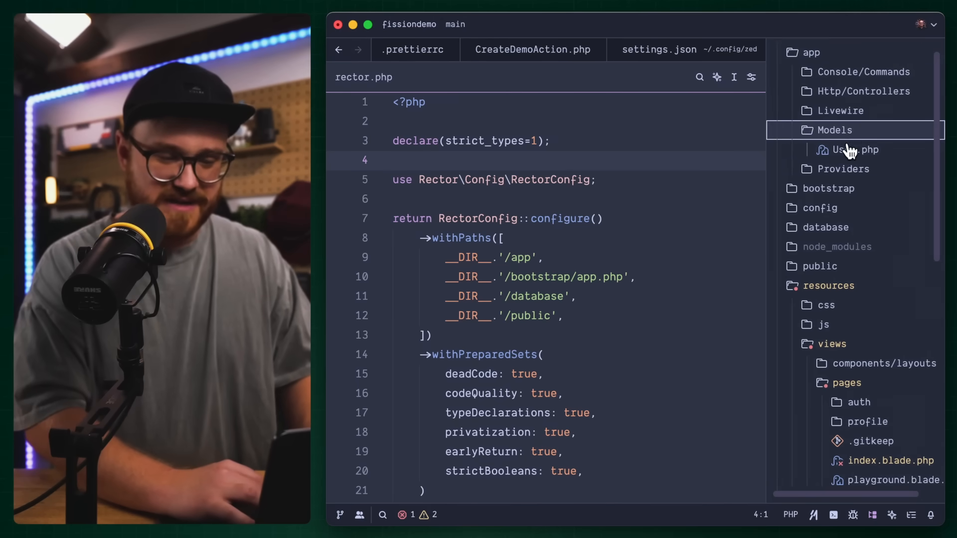
left_click(851, 151)
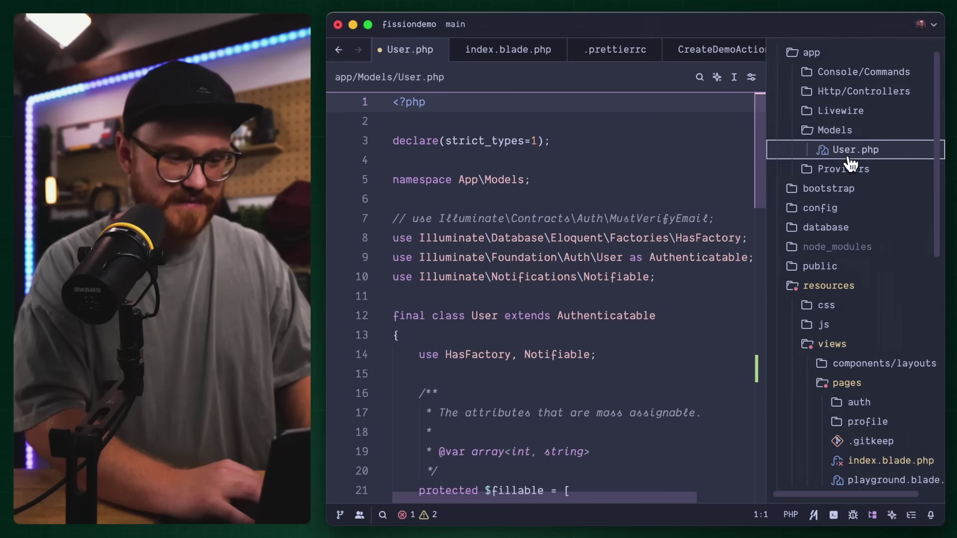
right_click(849, 135)
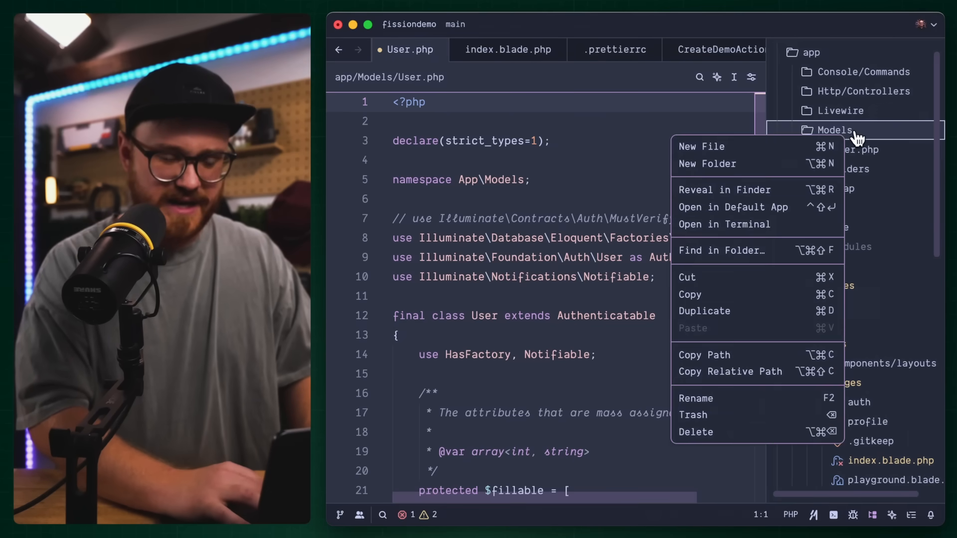
left_click(857, 137)
Step: Run php artisan make:model Todo -m in the terminal to generate model and migration
key("ctrl+grave")
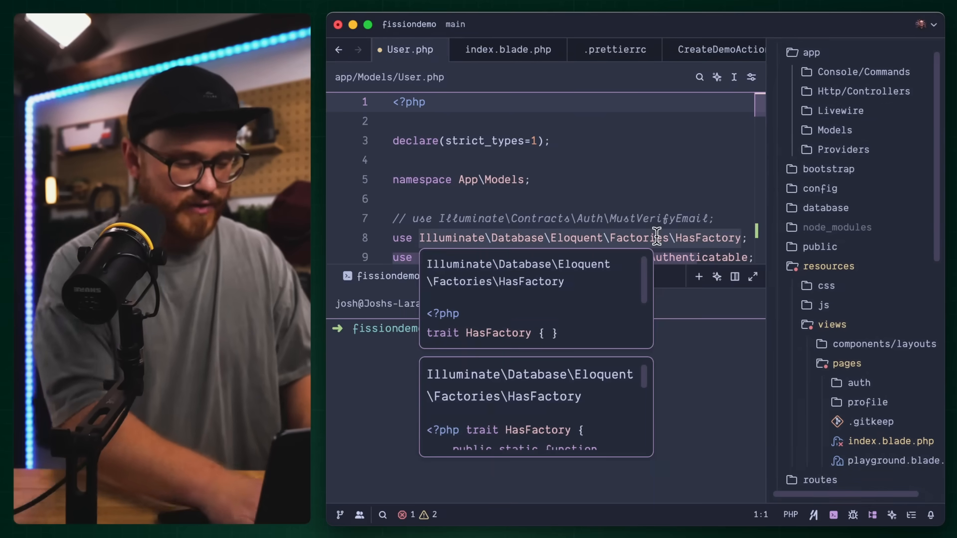
left_click(620, 452)
type("php a")
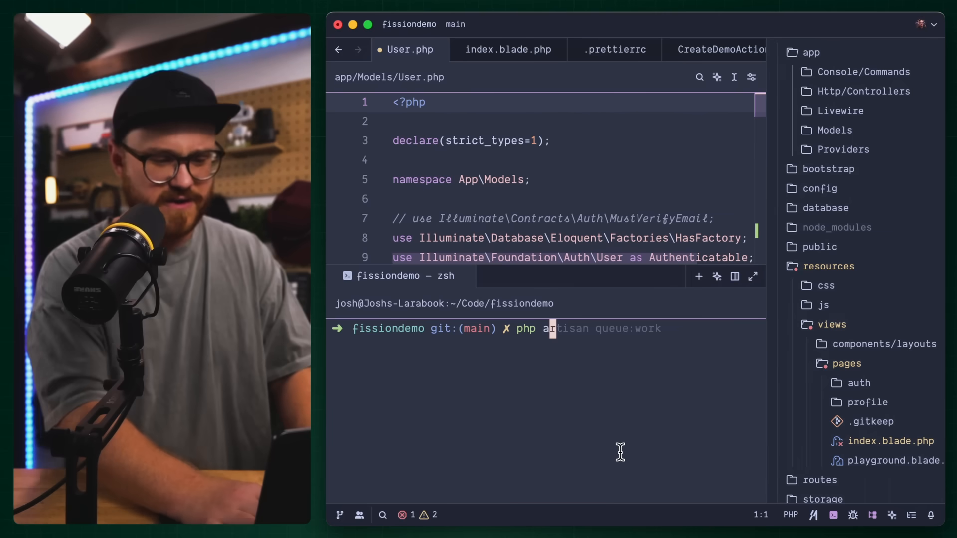
type("rtisan make:model Todo -")
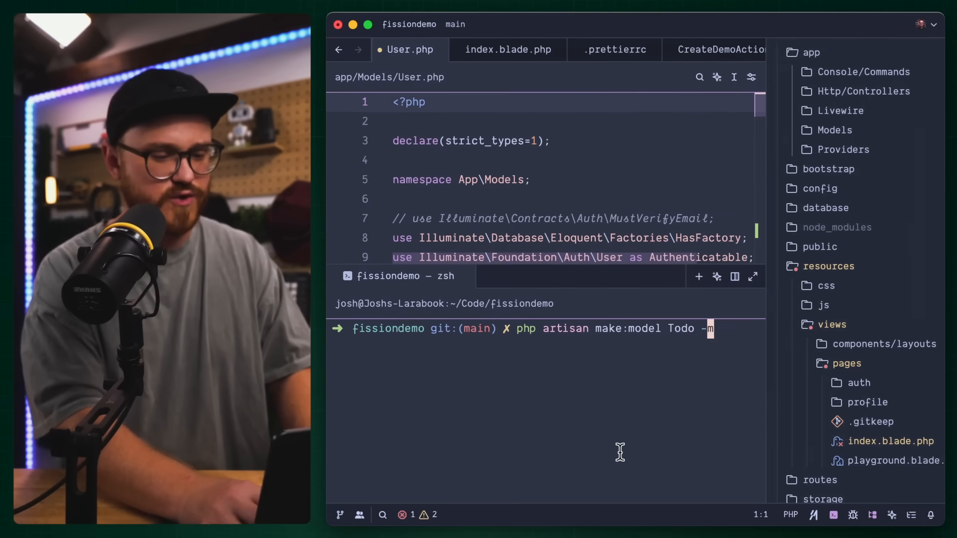
type("m")
key("Return")
key("ctrl+grave")
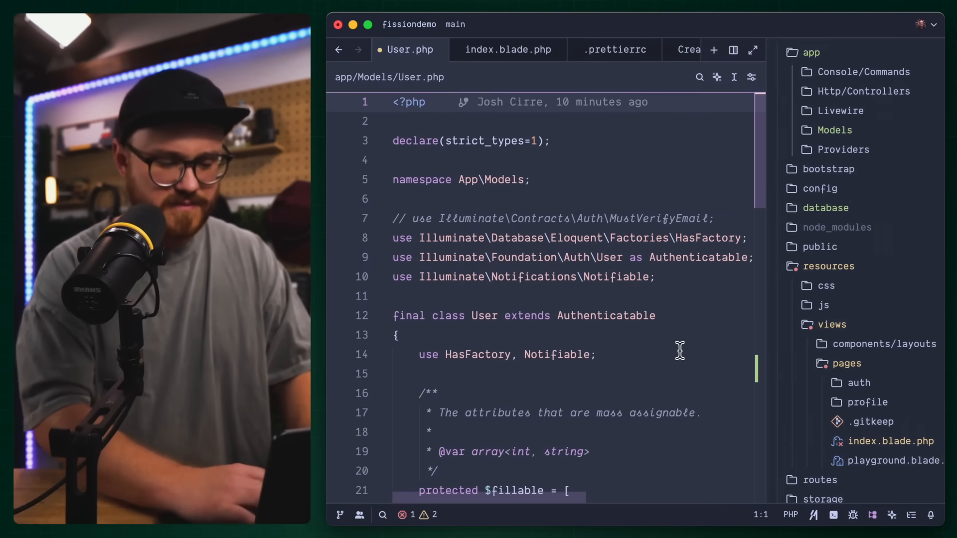
key("ctrl+p")
type("todo")
key("Down")
key("Return")
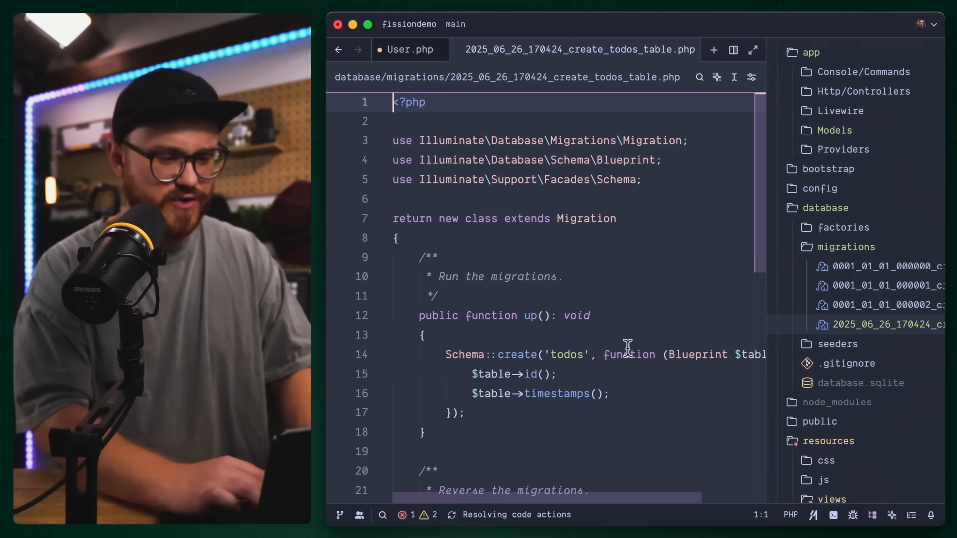
scroll(564, 235, "down", 3)
left_click(565, 235)
key("Return")
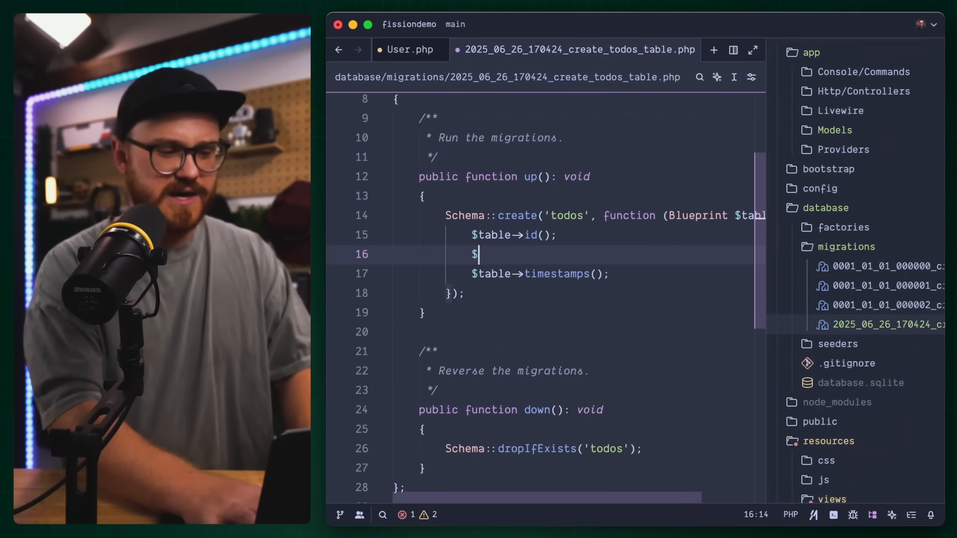
type("$table->string(")
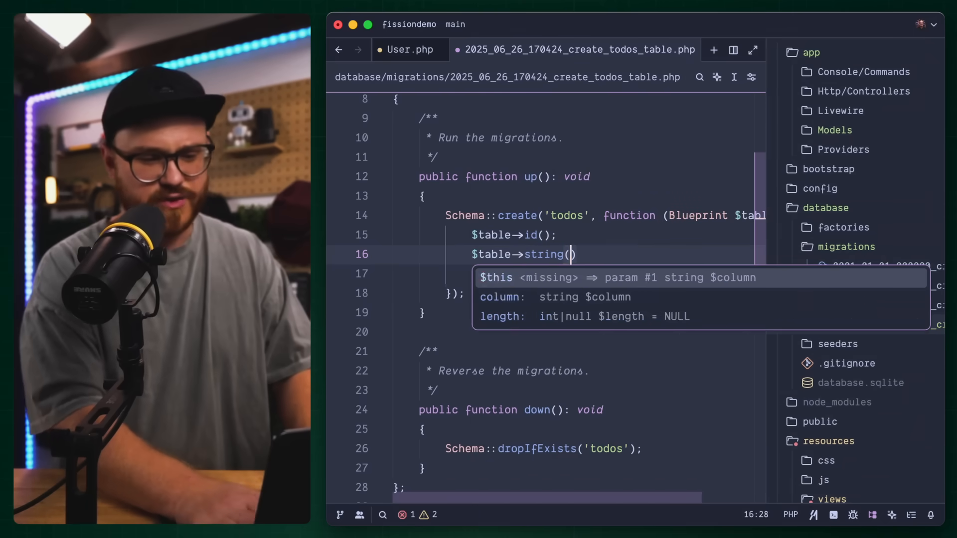
type("'title');")
key("Tab")
key("Down")
key("Down")
key("ctrl+s")
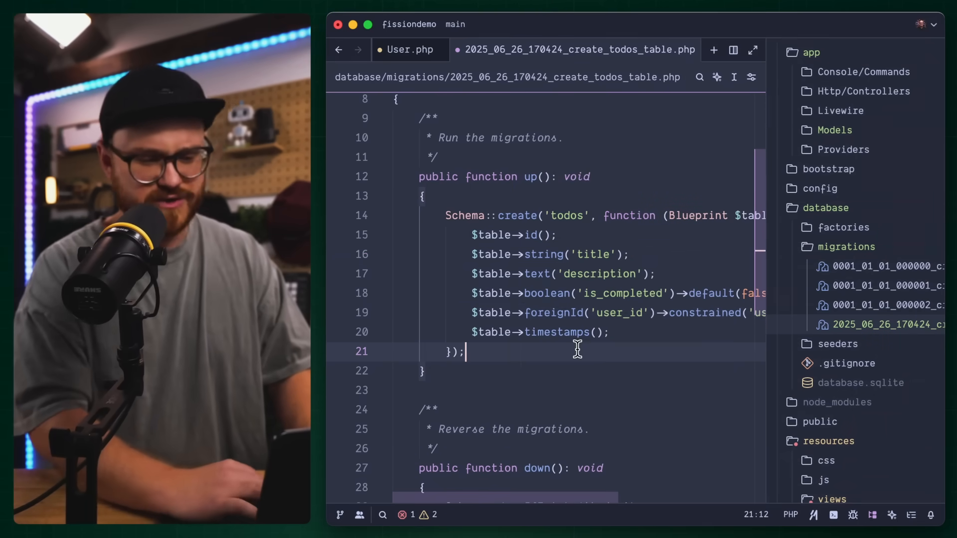
key("ctrl+p")
type("todo")
key("Return")
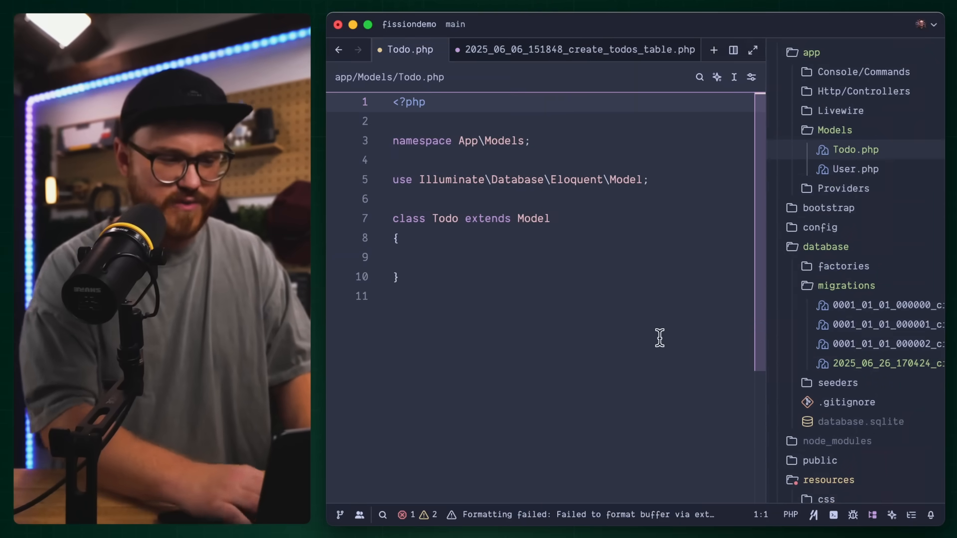
key("super+shift+e")
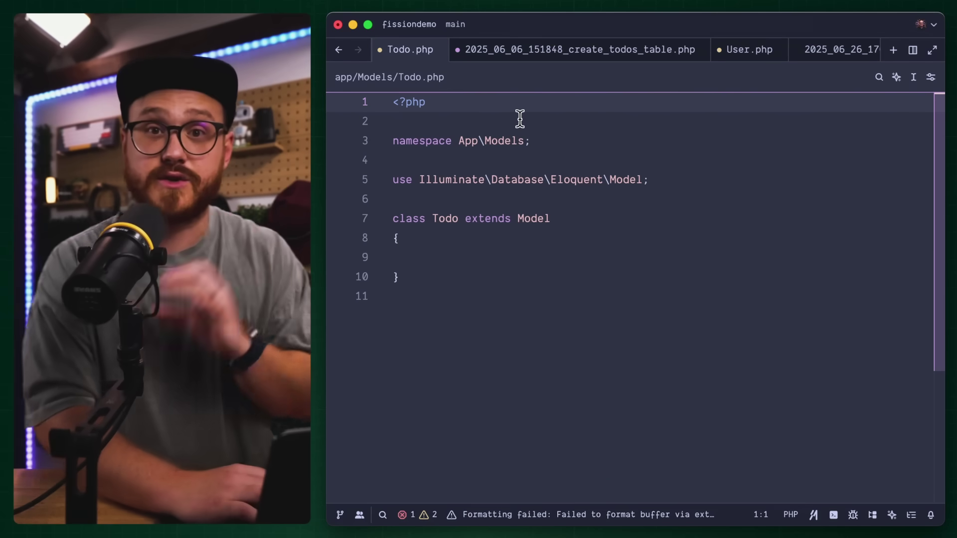
left_click(519, 257)
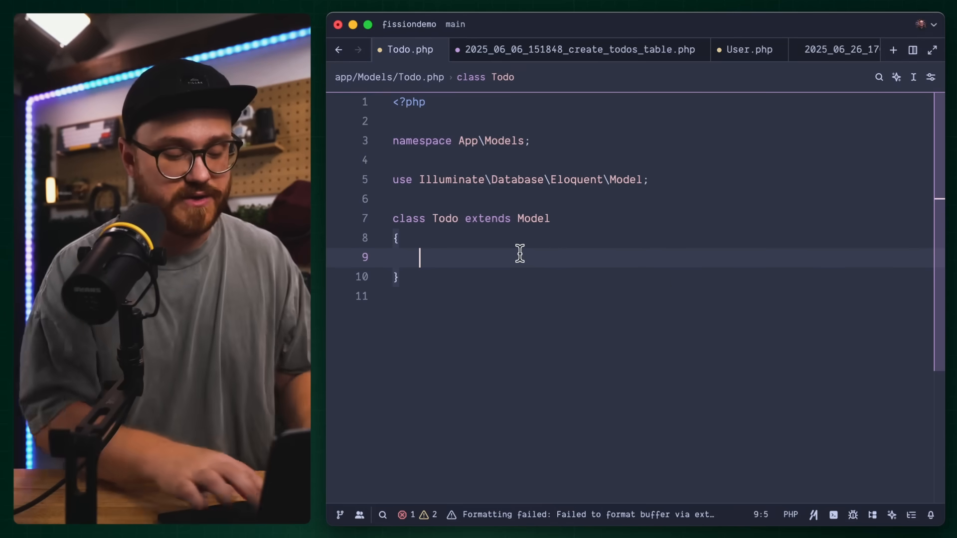
Step: Run composer run test in a cleared terminal; peck flags 'todos' as misspelled
key("ctrl+grave")
key("ctrl+l")
type("compos")
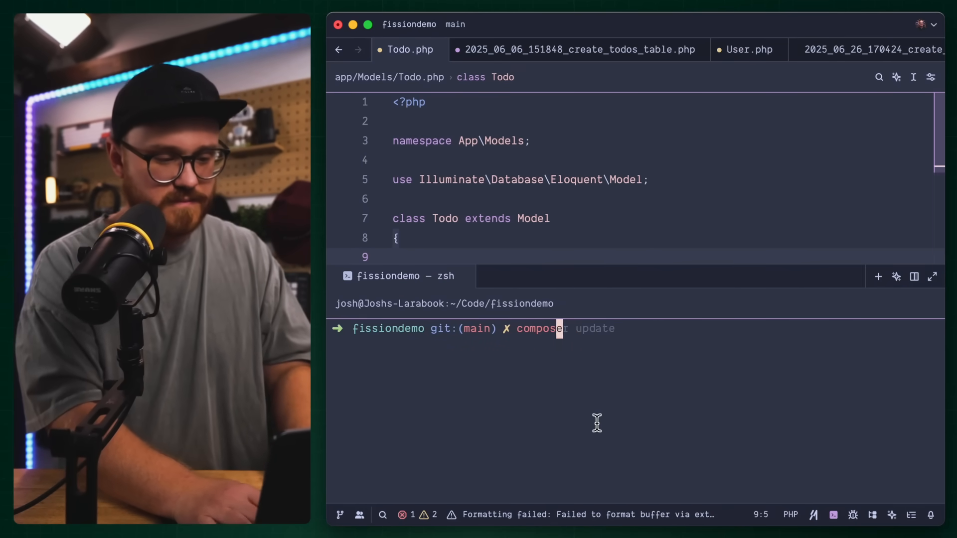
type("t")
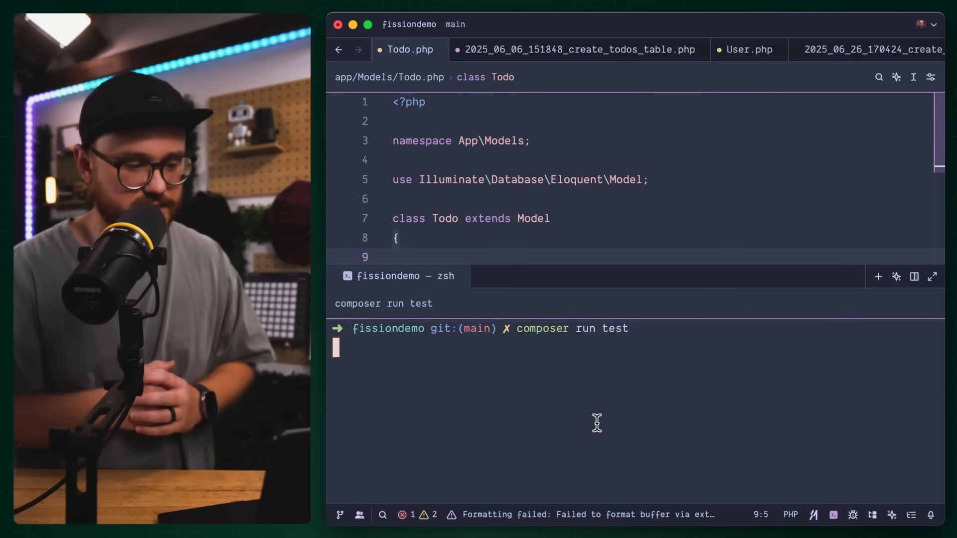
key("Return")
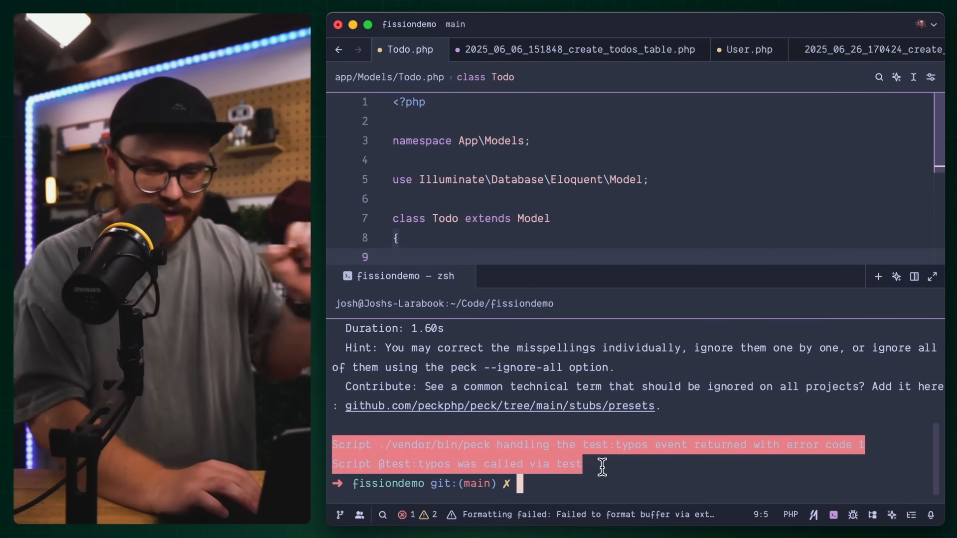
scroll(601, 466, "up", 2)
scroll(602, 466, "up", 2)
scroll(602, 466, "up", 2)
scroll(602, 465, "up", 2)
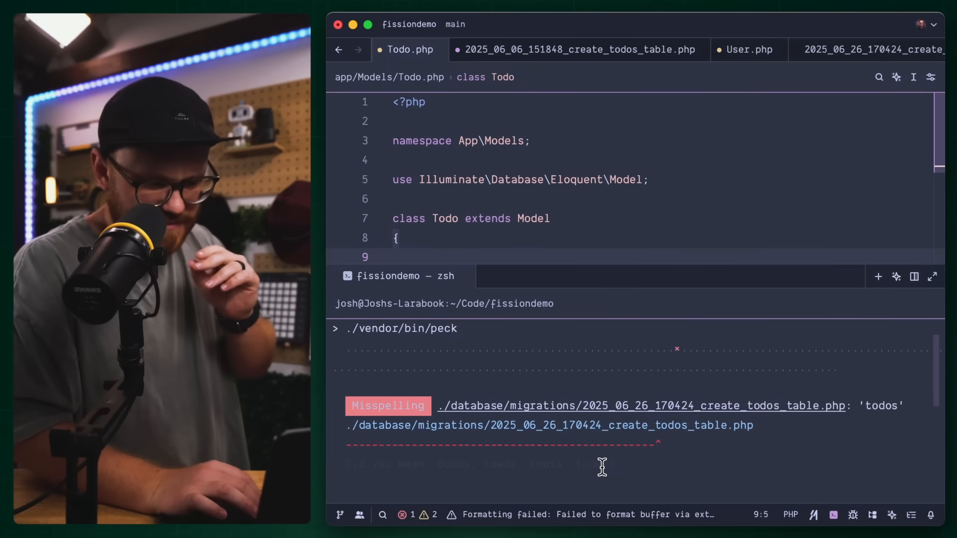
scroll(603, 466, "up", 1)
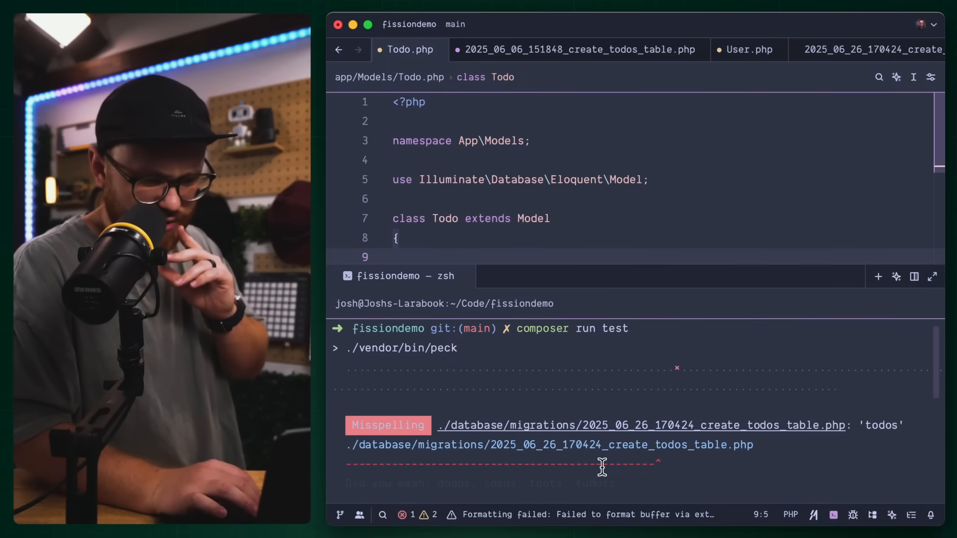
scroll(579, 472, "down", 2)
scroll(580, 472, "down", 2)
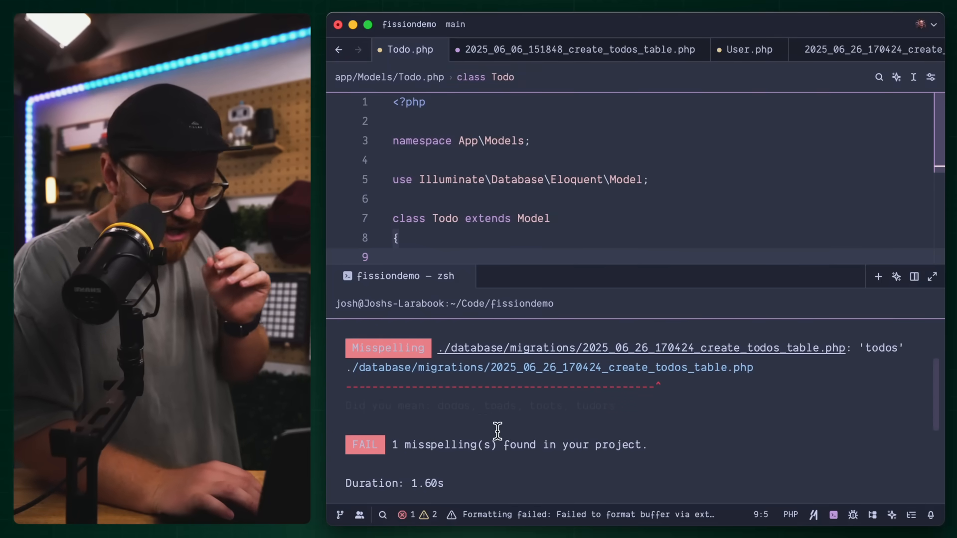
scroll(458, 416, "down", 2)
scroll(458, 415, "down", 1)
scroll(459, 415, "down", 2)
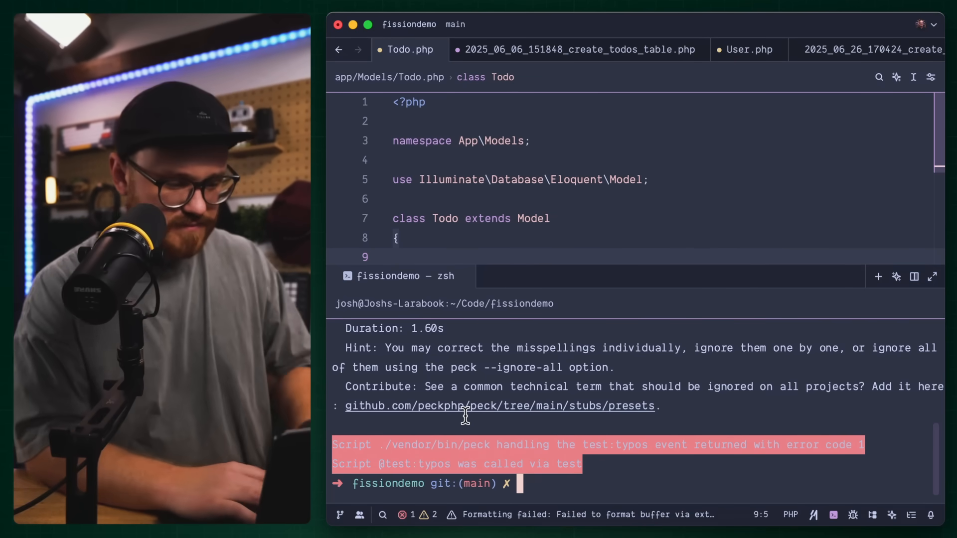
left_click(676, 199)
Step: Add "todos" to ignore.words in peck.json
key("super+p")
type("pi")
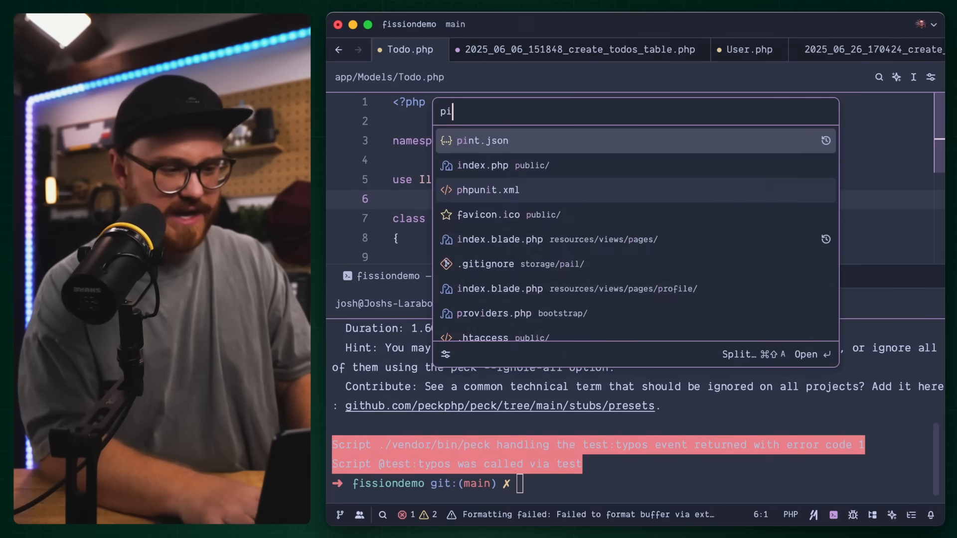
key("Down")
key("BackSpace")
type("peck")
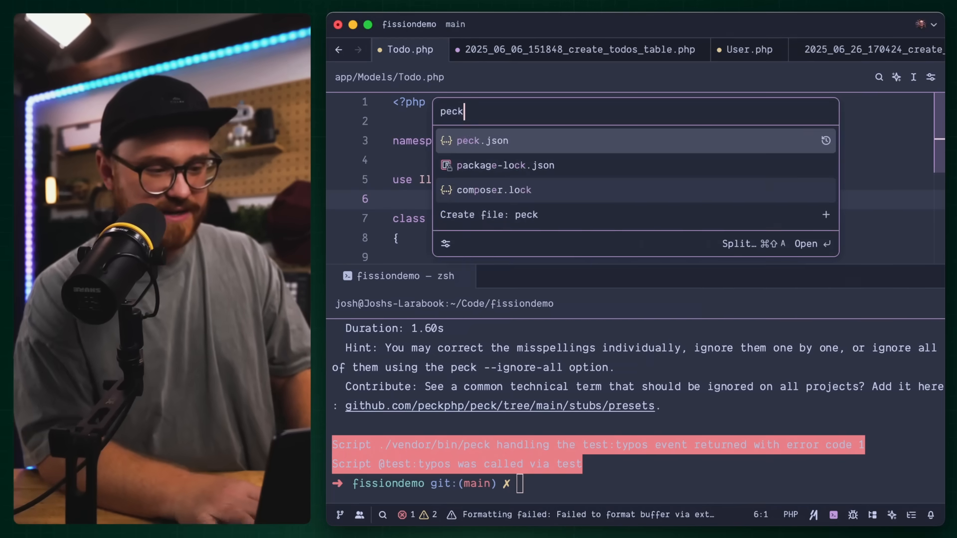
key("Return")
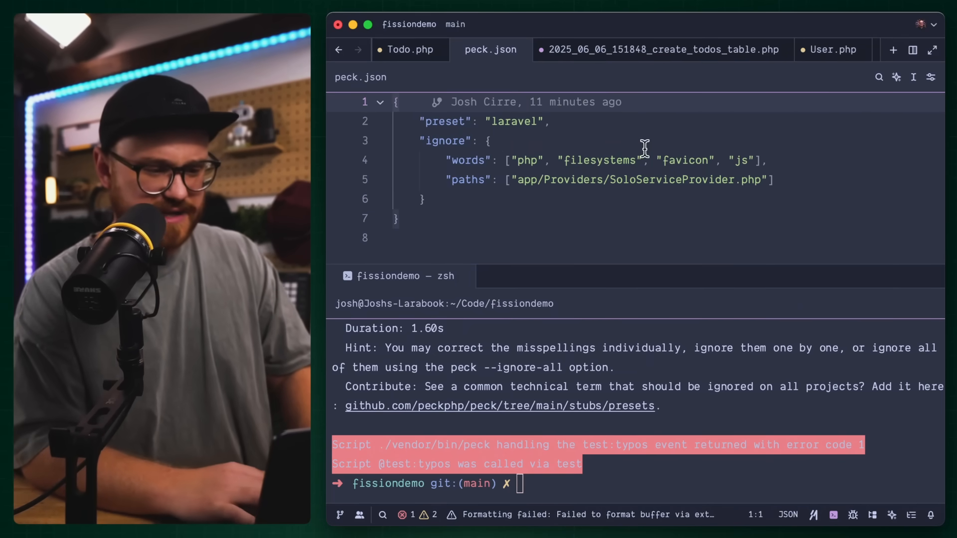
left_click(751, 159)
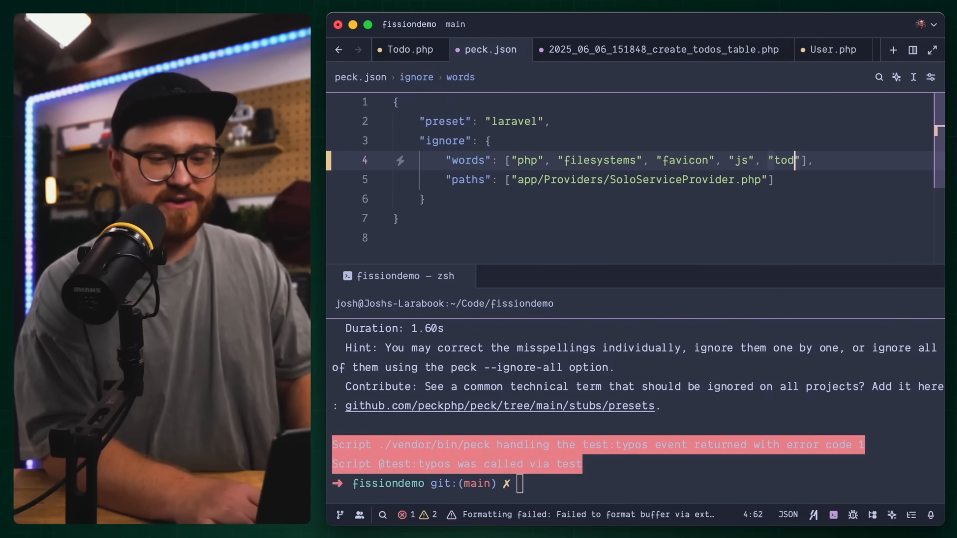
type("os")
left_click(815, 194)
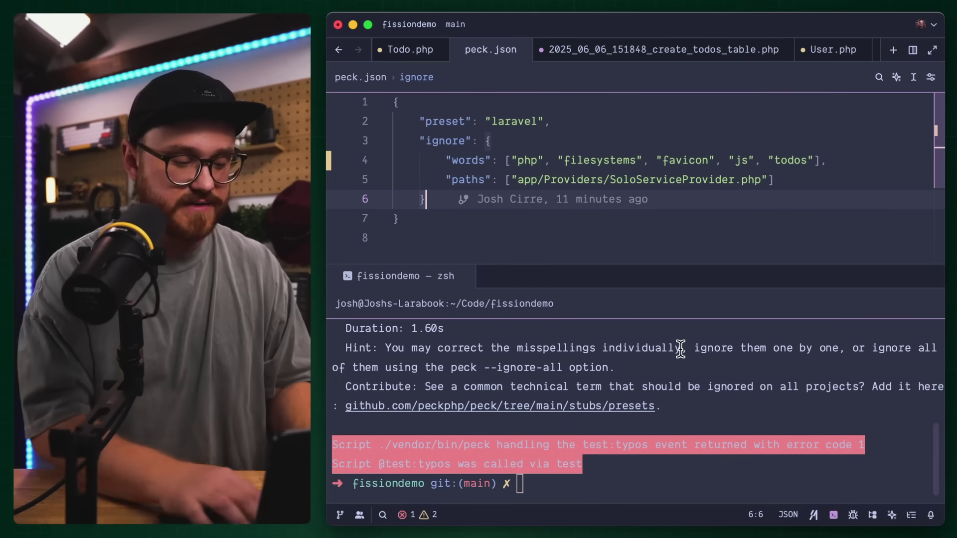
key("Up")
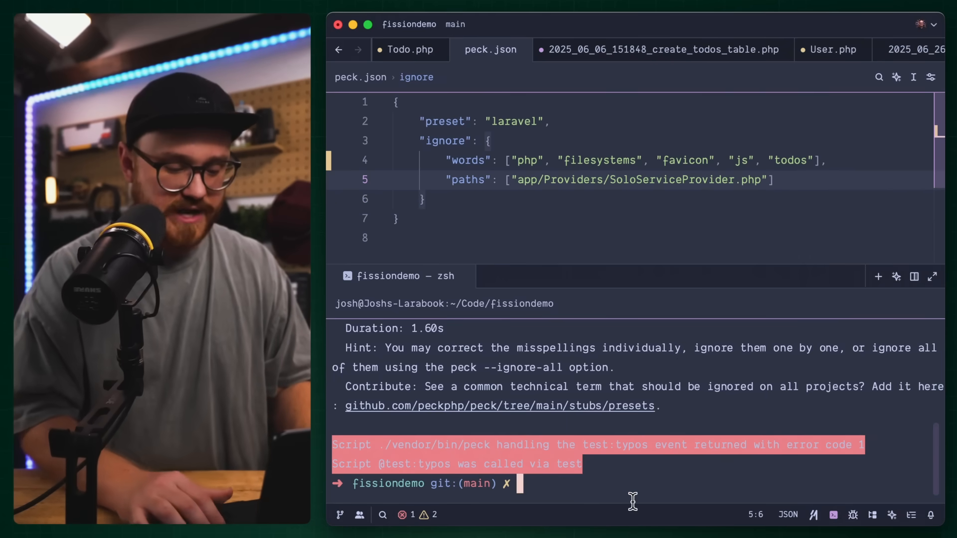
Step: Rerun composer run test; spelling passes but Pint reports two style issues
key("Return")
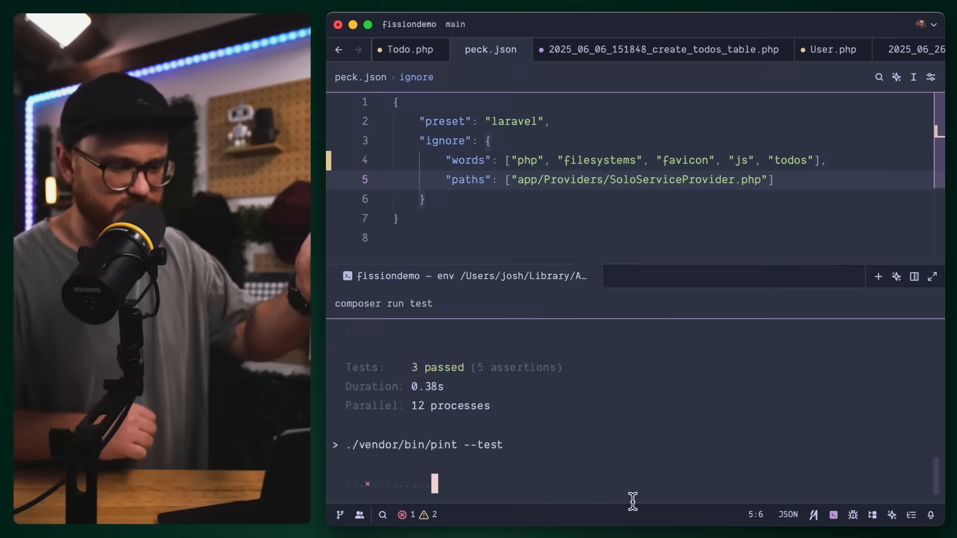
scroll(621, 449, "up", 5)
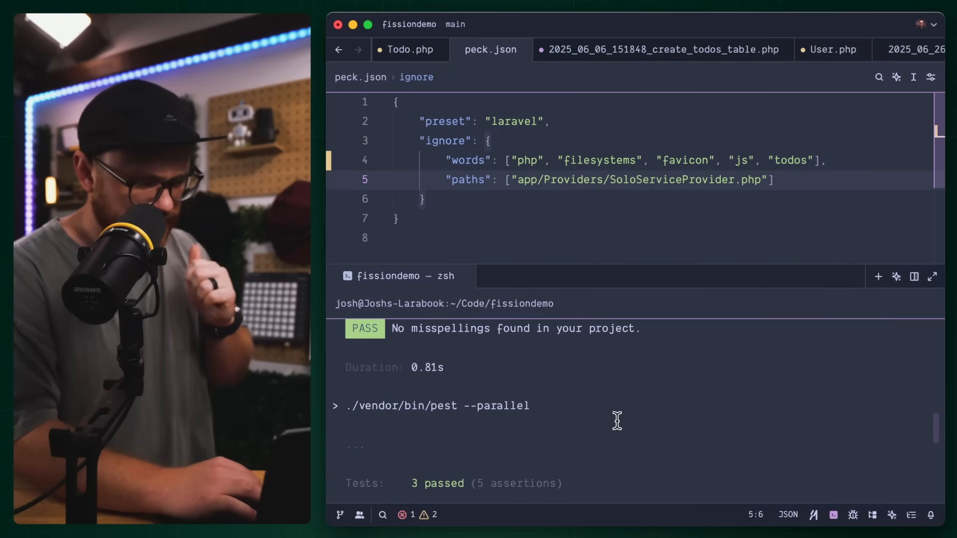
scroll(617, 421, "down", 2)
scroll(617, 420, "down", 2)
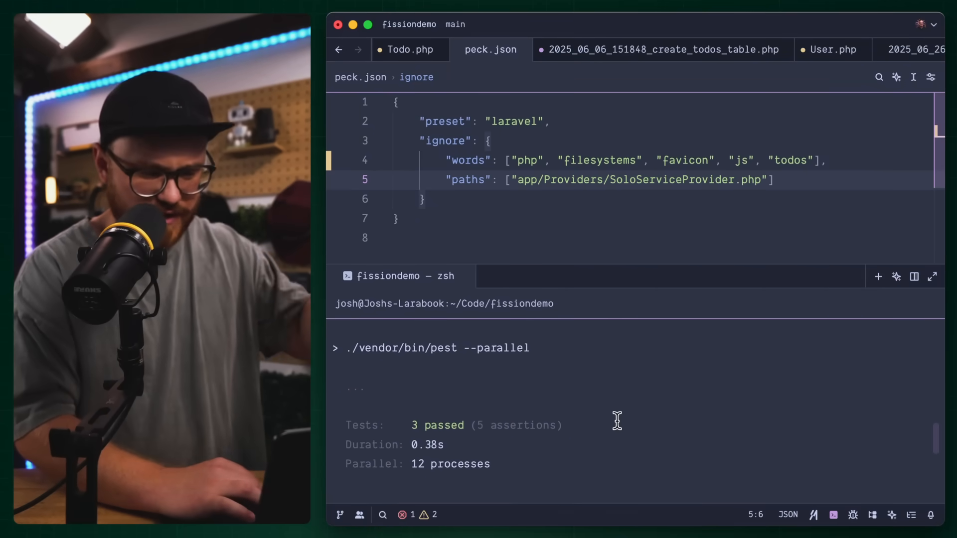
scroll(617, 420, "down", 2)
scroll(617, 420, "down", 2)
scroll(617, 422, "down", 2)
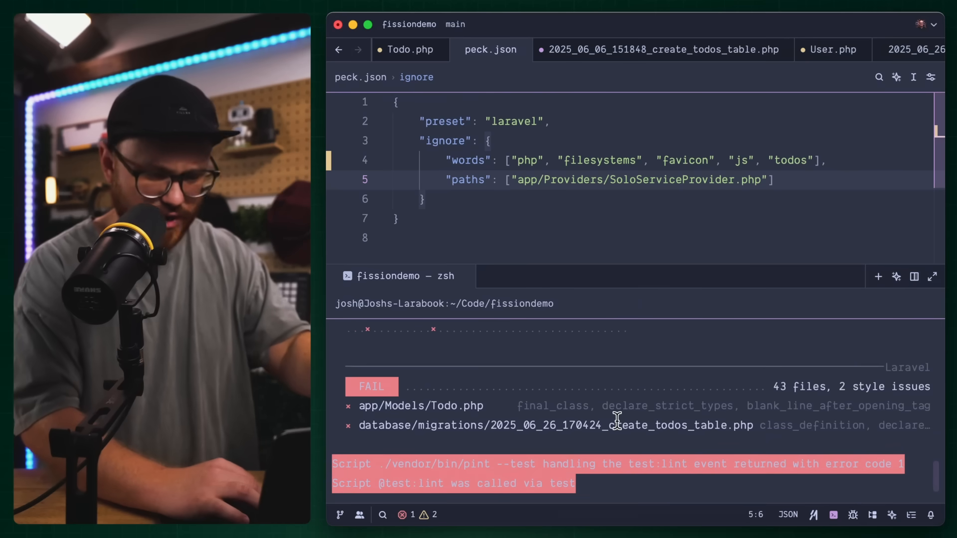
scroll(617, 420, "down", 1)
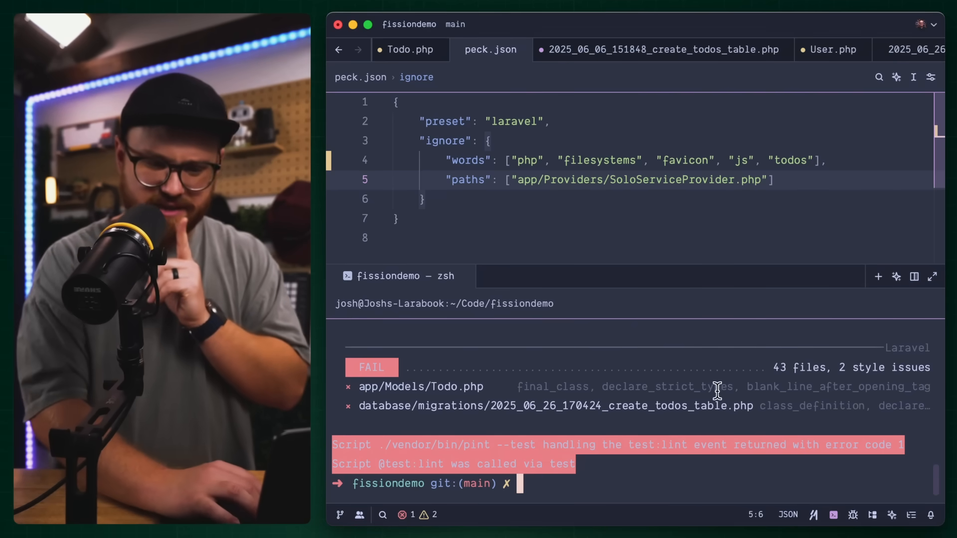
scroll(717, 391, "up", 2)
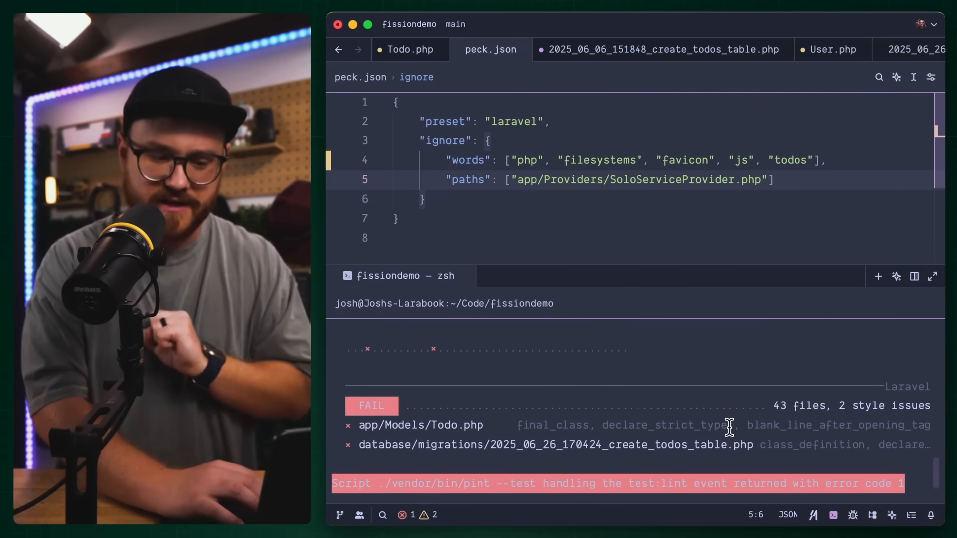
scroll(729, 426, "up", 5)
scroll(729, 426, "down", 5)
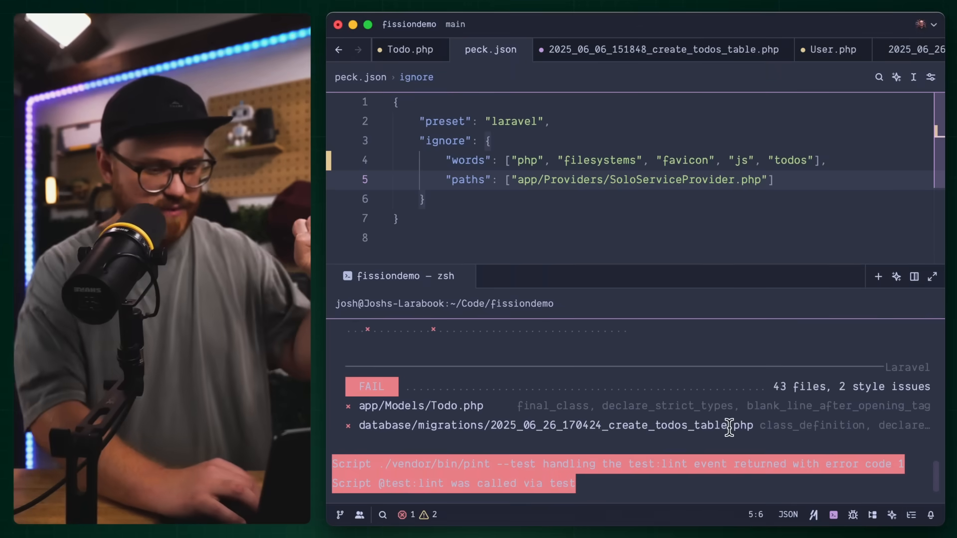
scroll(730, 426, "down", 2)
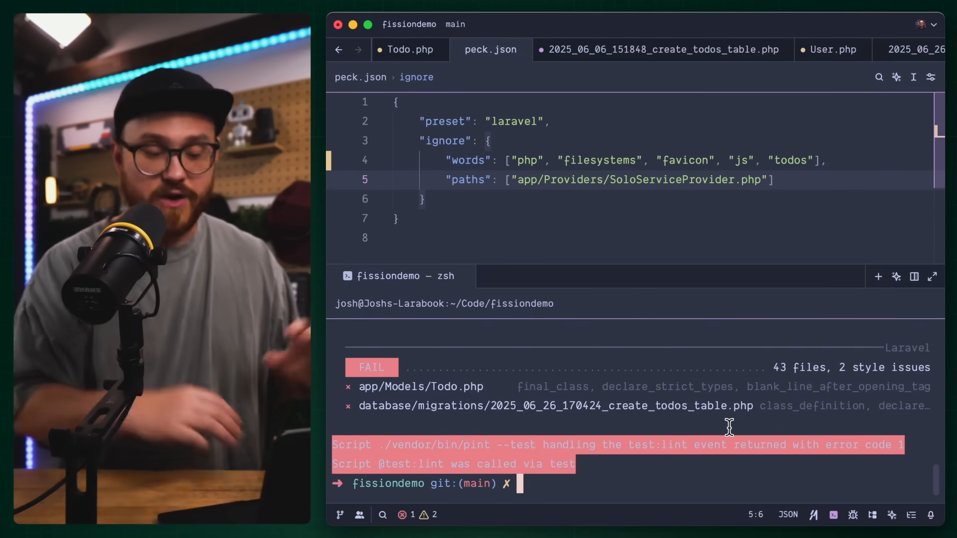
Step: Switch back to Todo.php from the recent files list
key("super+p")
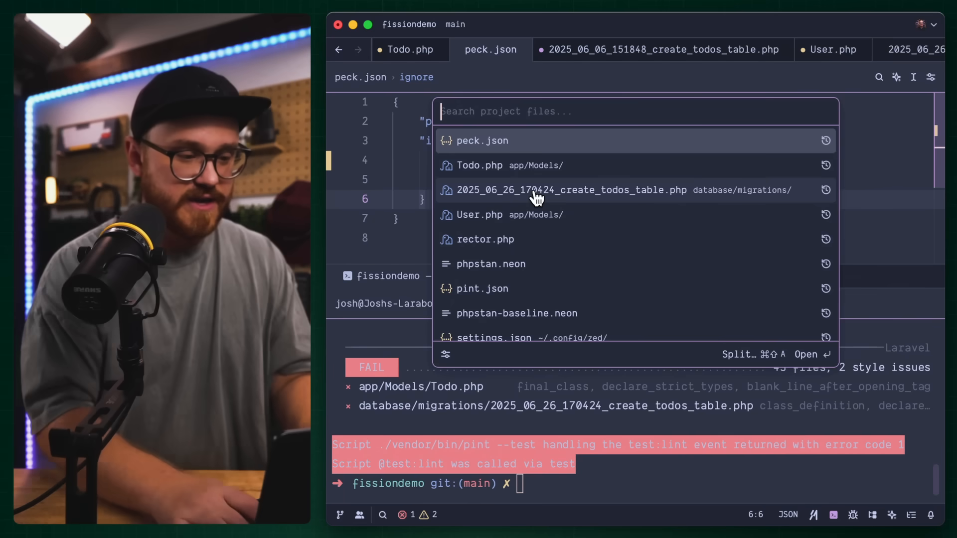
key("Down")
key("Return")
scroll(533, 187, "down", 1)
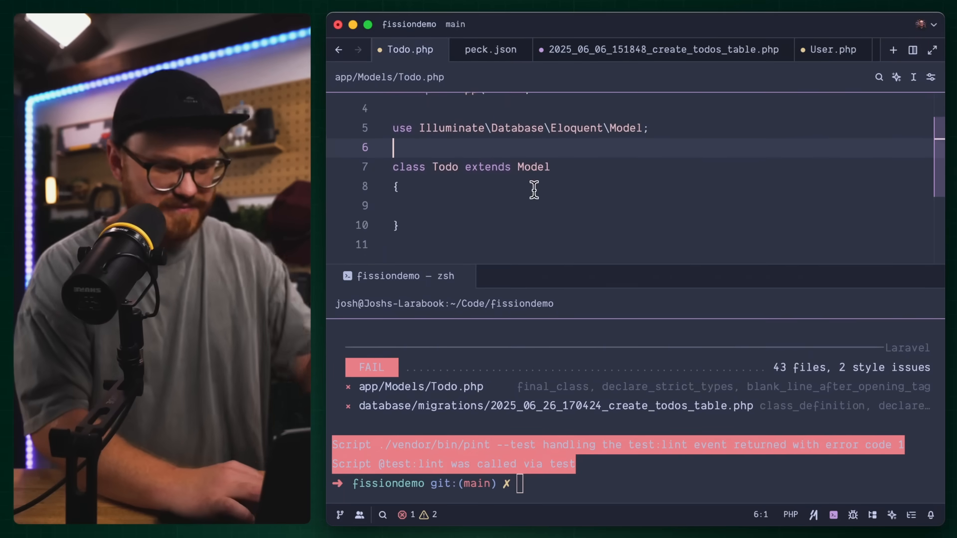
scroll(534, 187, "up", 1)
scroll(534, 188, "down", 1)
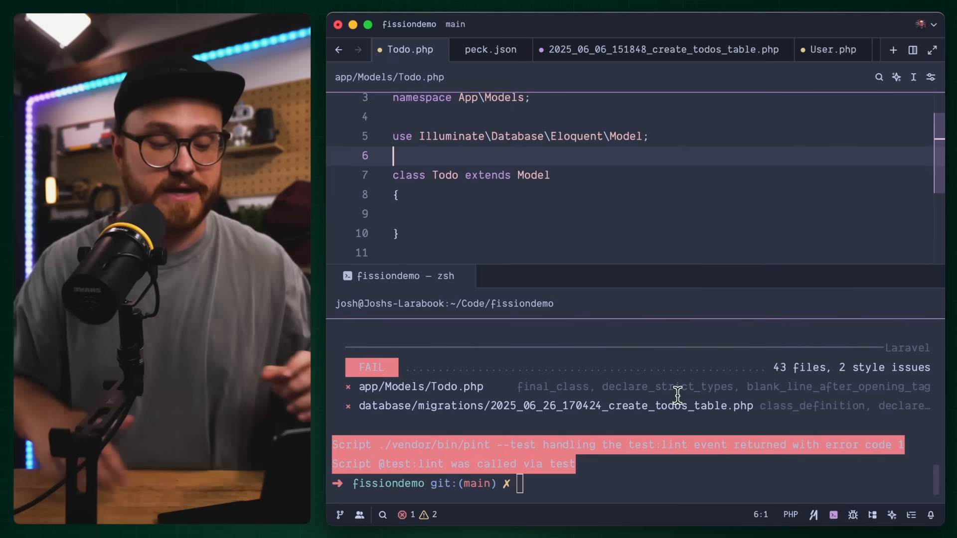
Step: Run composer run fix so Pint repairs both style issues
key("Left")
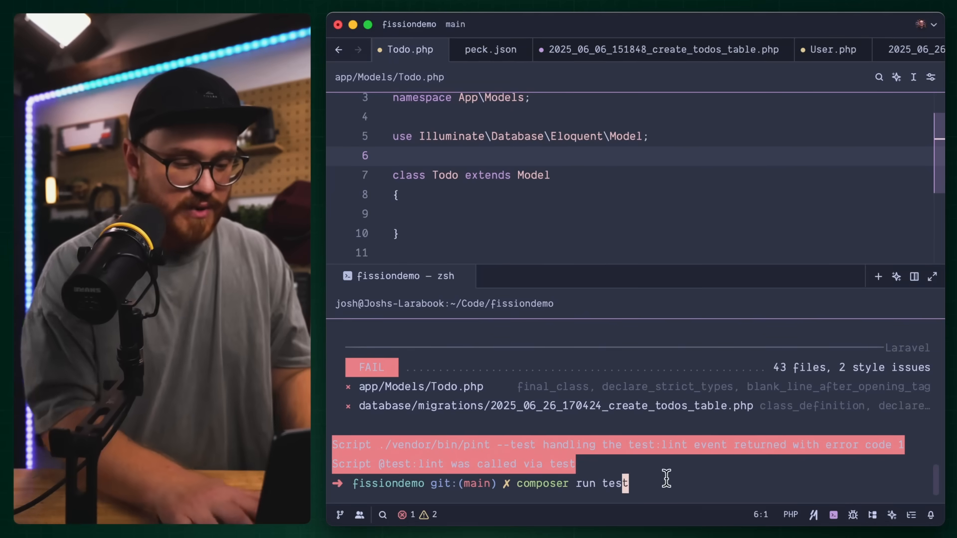
key("Return")
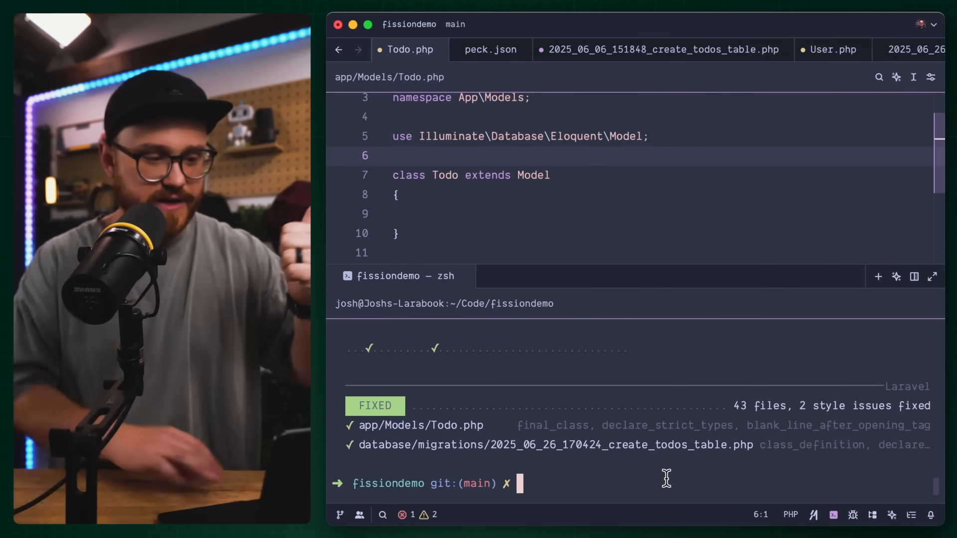
scroll(596, 140, "up", 2)
scroll(595, 140, "down", 2)
Step: Poke at the stale Todo.php buffer, triggering the changed-on-disk prompt
left_click(598, 135)
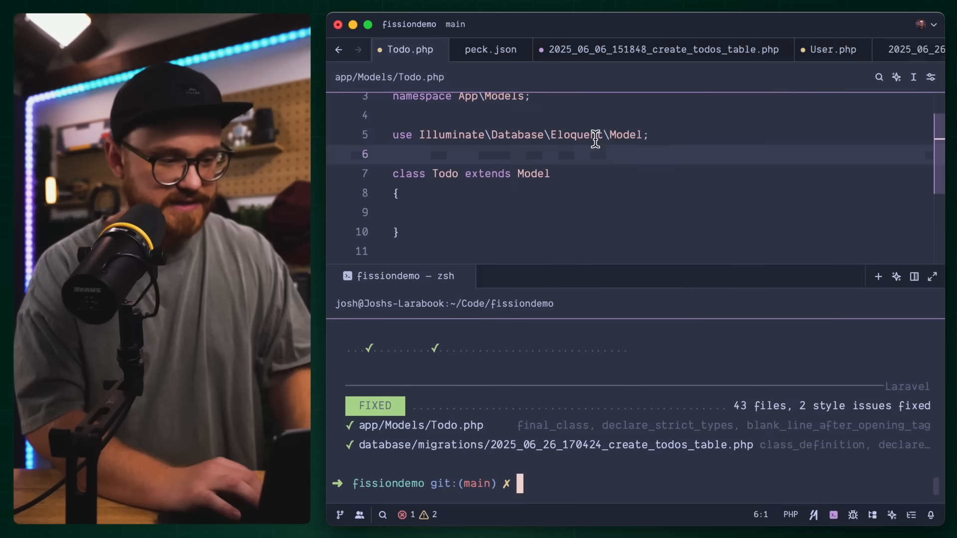
left_click(490, 50)
left_click(410, 50)
scroll(559, 165, "up", 2)
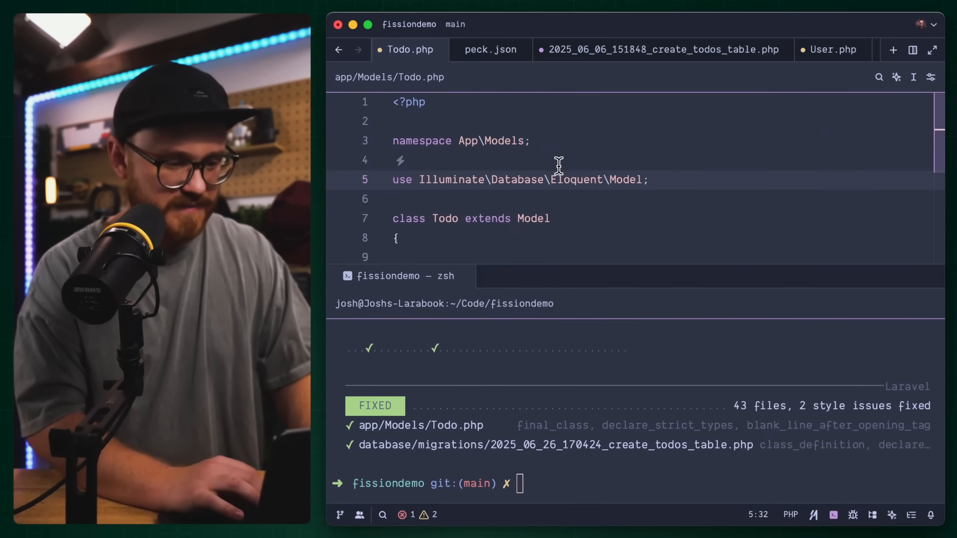
left_click(535, 138)
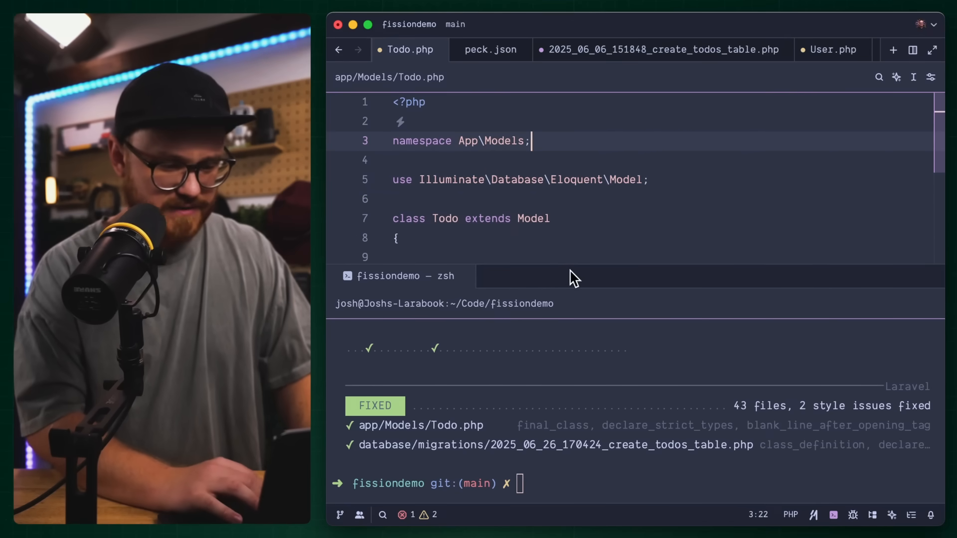
Step: Discard the outdated Todo.php buffer and reopen it from disk
left_click(442, 50)
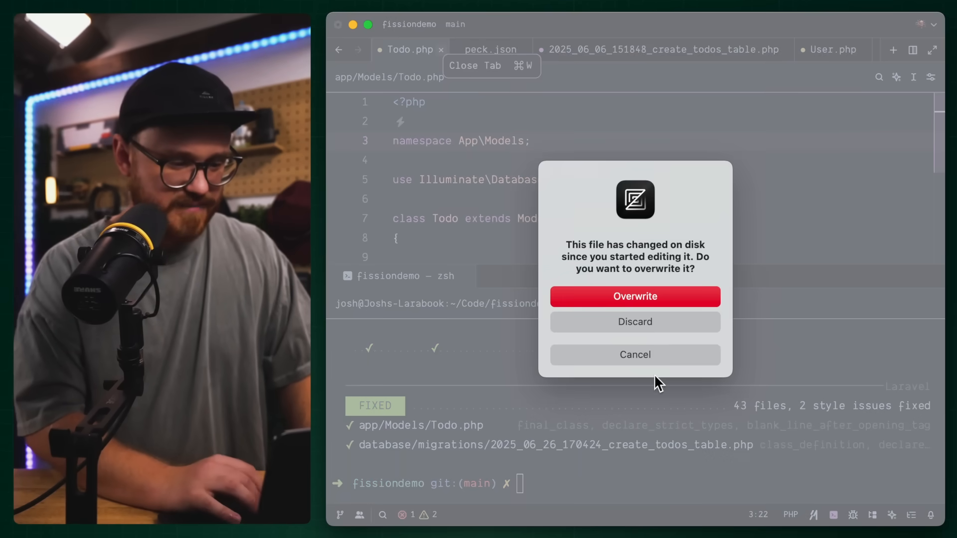
left_click(657, 322)
key("super+p")
type("to")
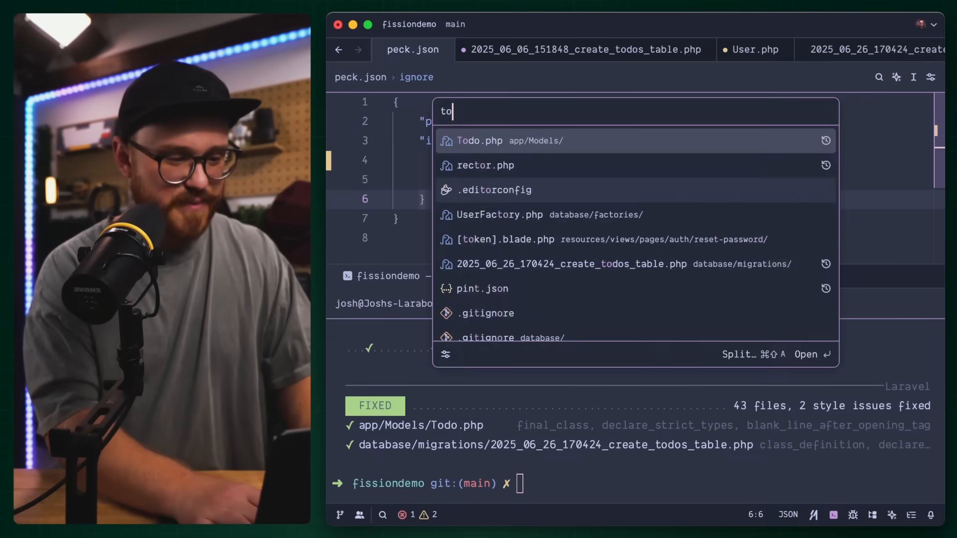
key("Return")
scroll(584, 175, "down", 1)
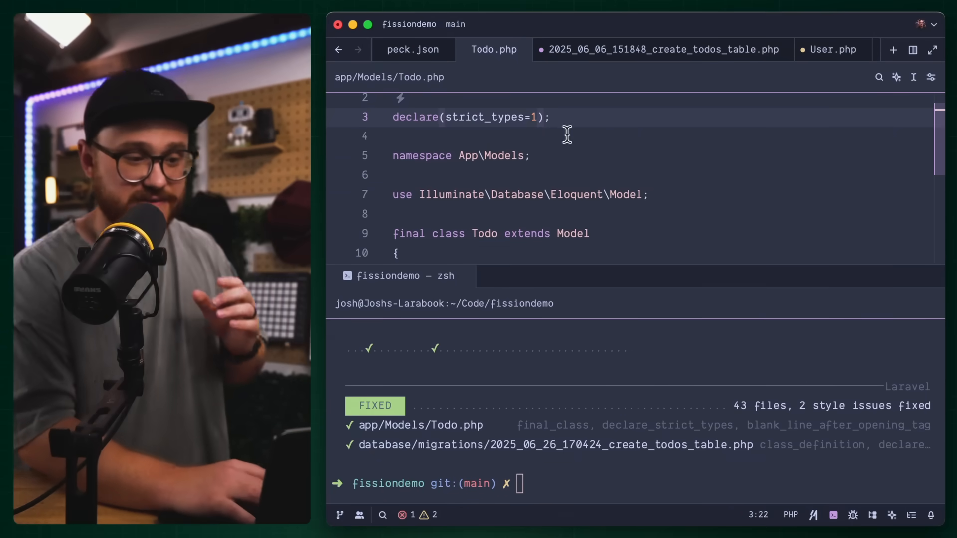
Step: Inspect the reloaded strict_types declaration and final Todo class, terminal hidden
left_click_drag(572, 117, 394, 135)
left_click(553, 175)
scroll(557, 182, "down", 3)
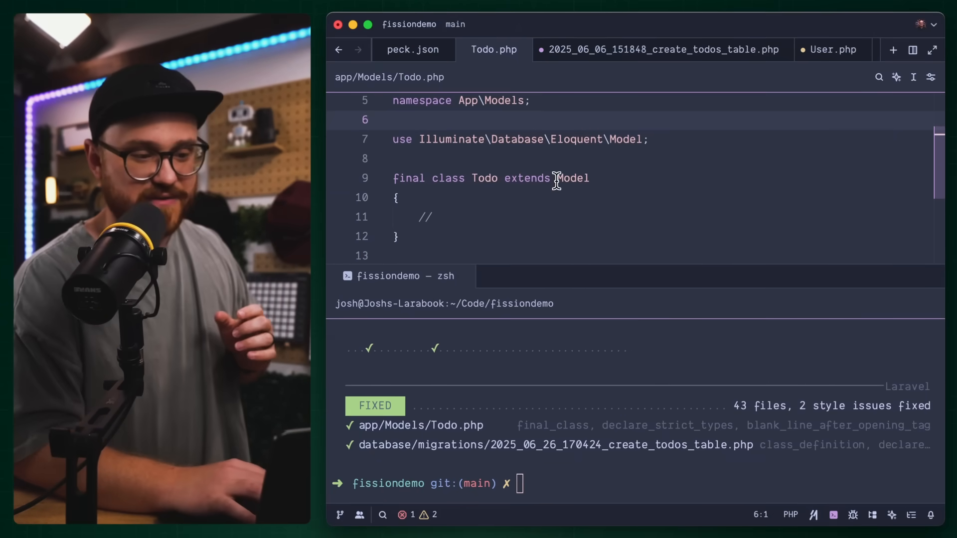
left_click(480, 216)
scroll(480, 215, "up", 5)
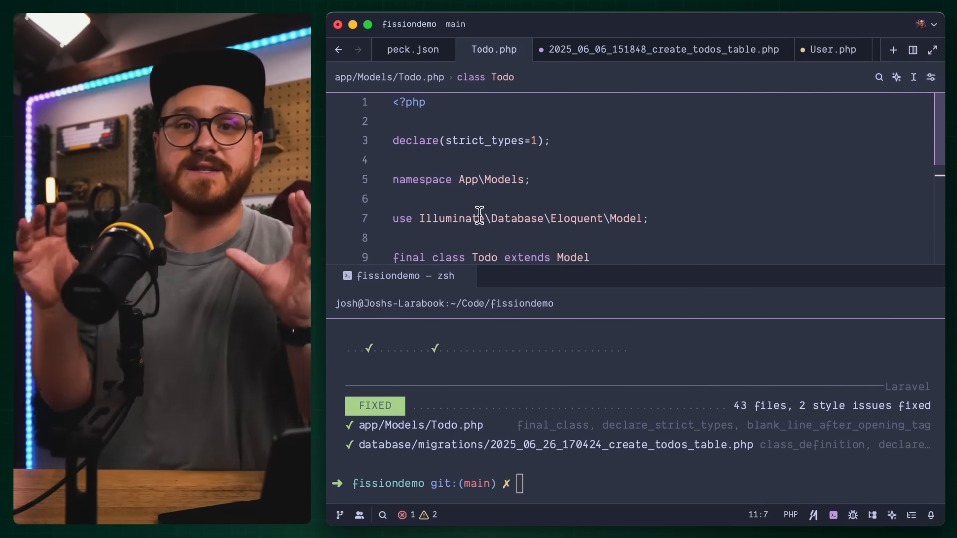
key("ctrl+grave")
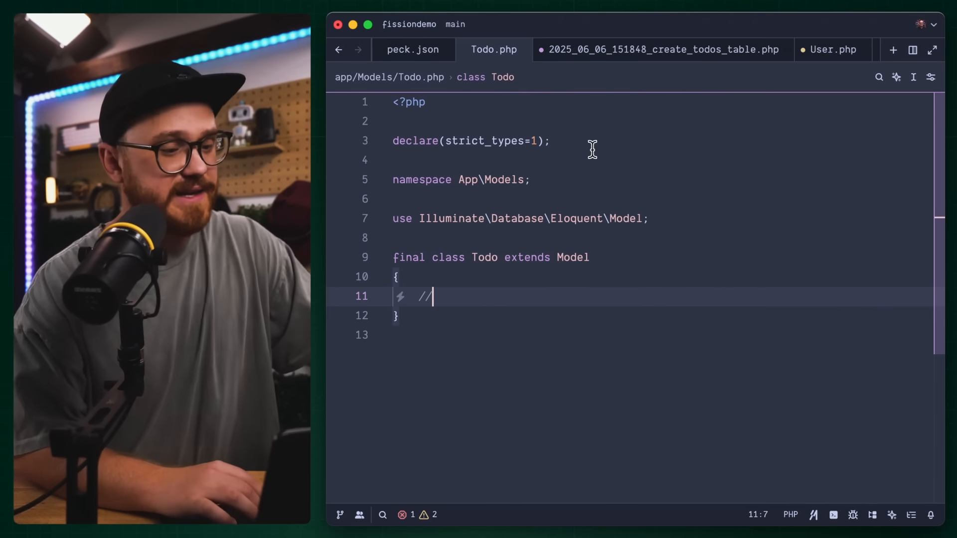
Step: Look over Todo.php's strict types line and class body without changing anything
left_click_drag(591, 143, 360, 149)
left_click(515, 340)
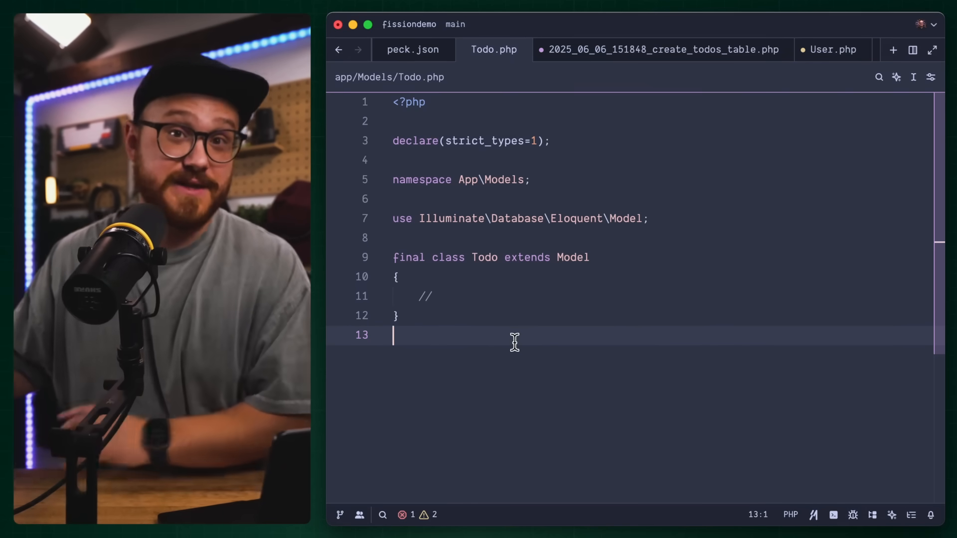
left_click(489, 296)
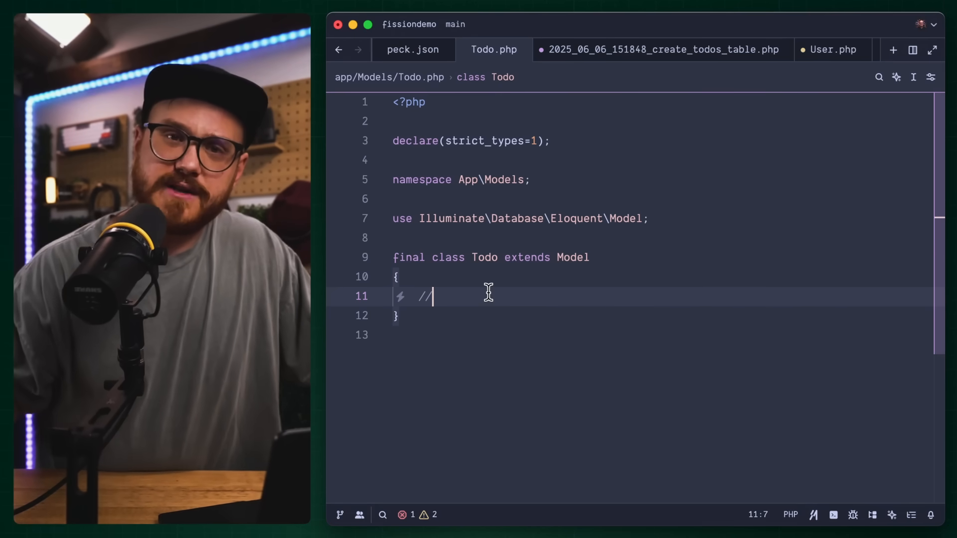
left_click_drag(488, 296, 386, 109)
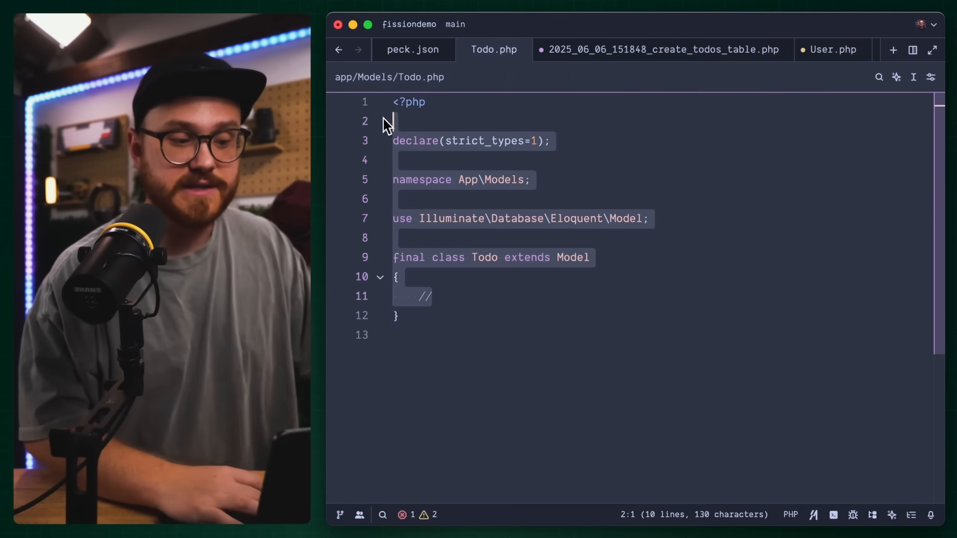
left_click(585, 454)
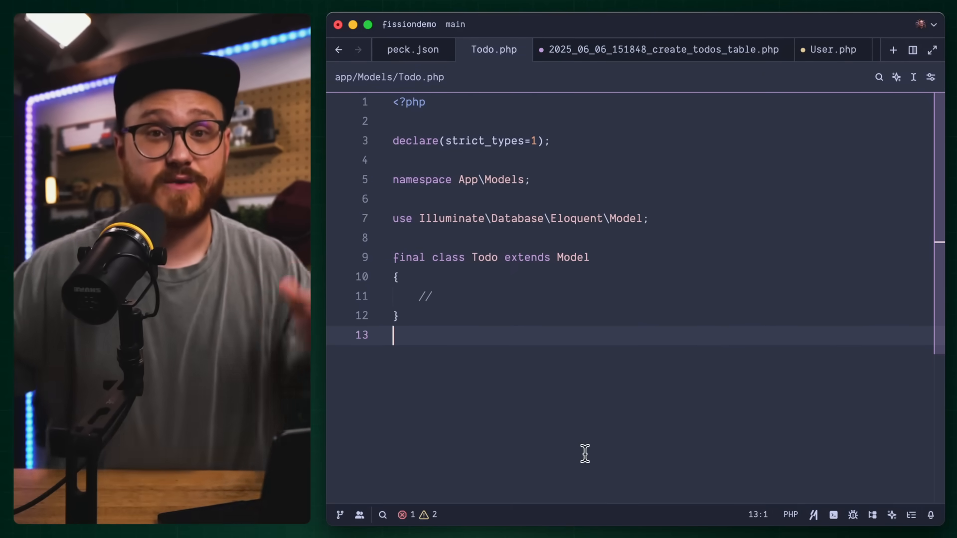
key("Up")
key("Up")
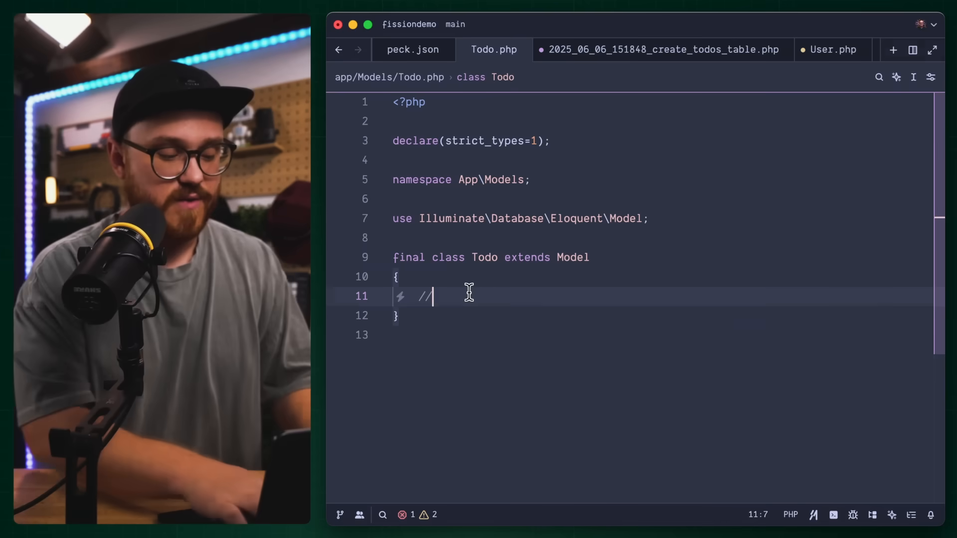
Step: Bring back the terminal showing Pint's fixed-files report
key("ctrl+grave")
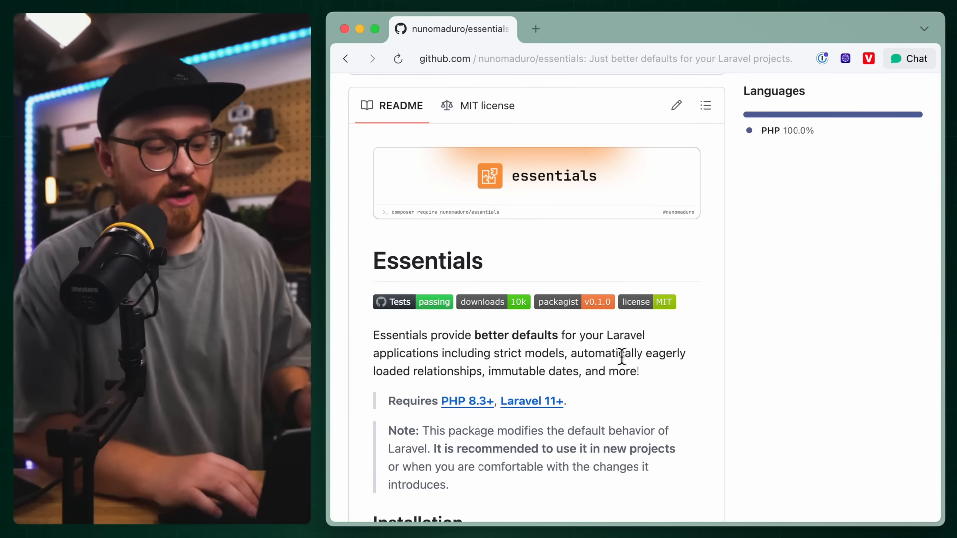
scroll(622, 357, "down", 1)
Step: Highlight the phrase 'better defaults for' in the README intro, then clear the selection
left_click_drag(472, 316, 579, 325)
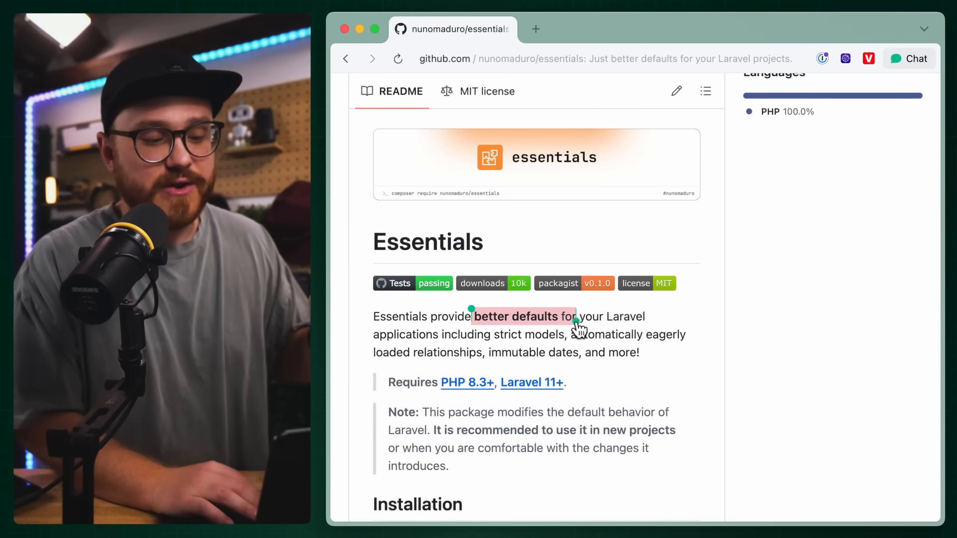
left_click(624, 358)
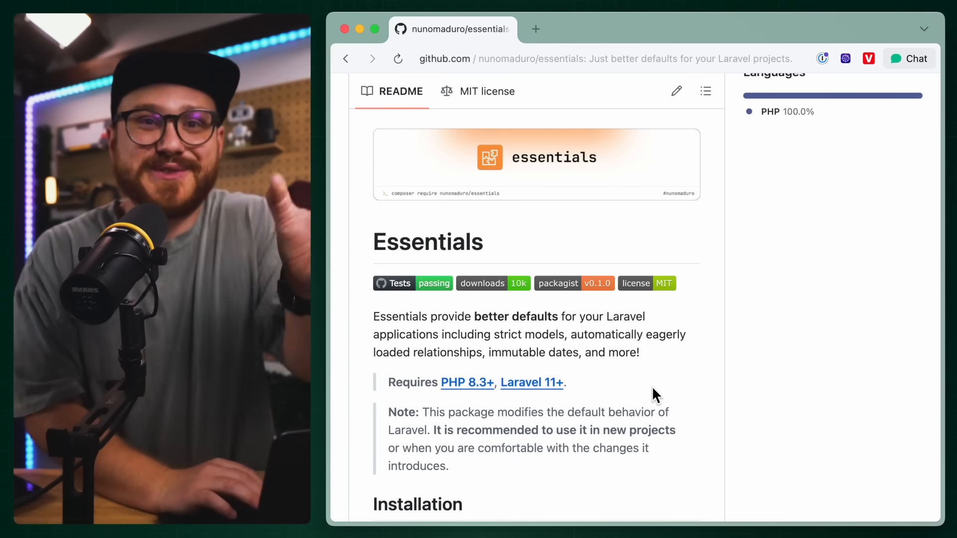
scroll(611, 386, "down", 3)
scroll(611, 386, "down", 3)
scroll(611, 386, "down", 3)
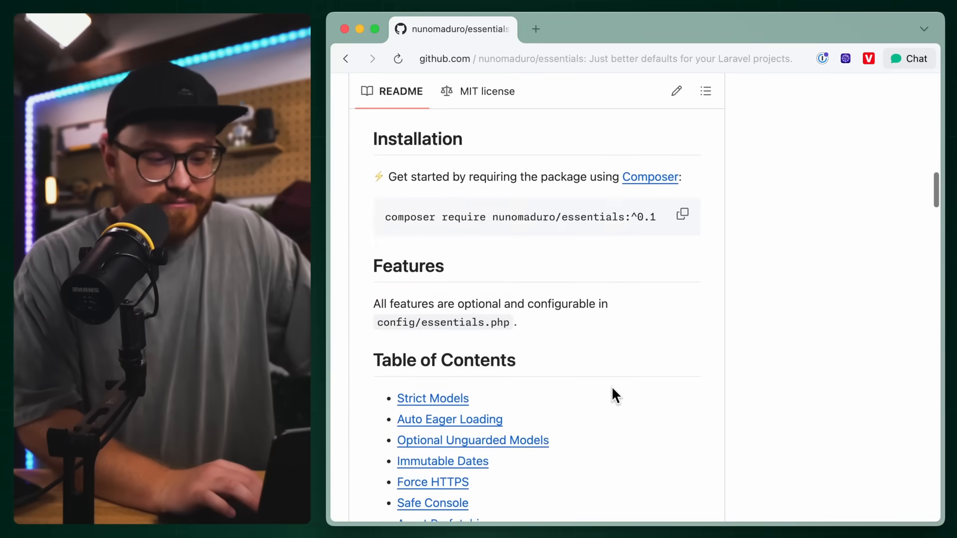
scroll(611, 386, "down", 2)
scroll(611, 386, "down", 2)
scroll(611, 385, "down", 1)
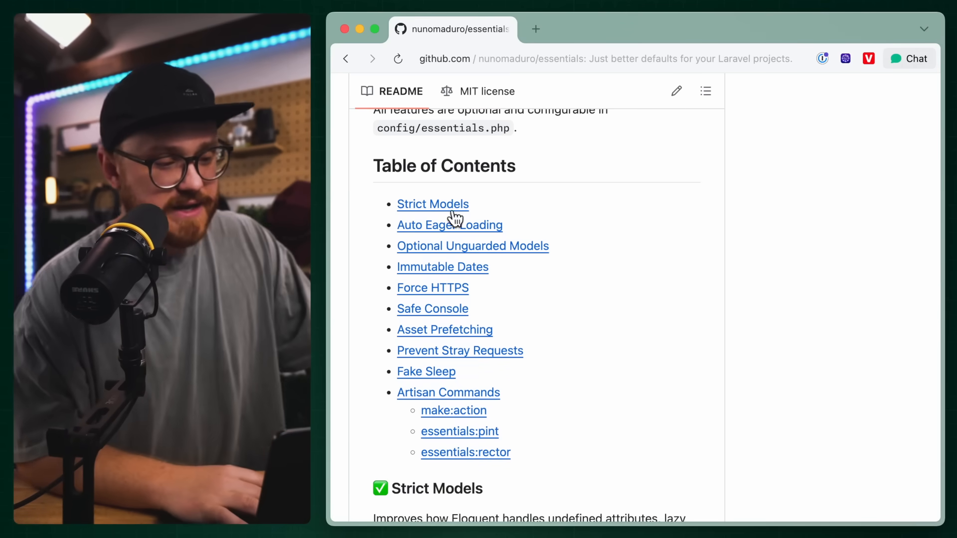
scroll(496, 285, "down", 1)
scroll(492, 284, "down", 1)
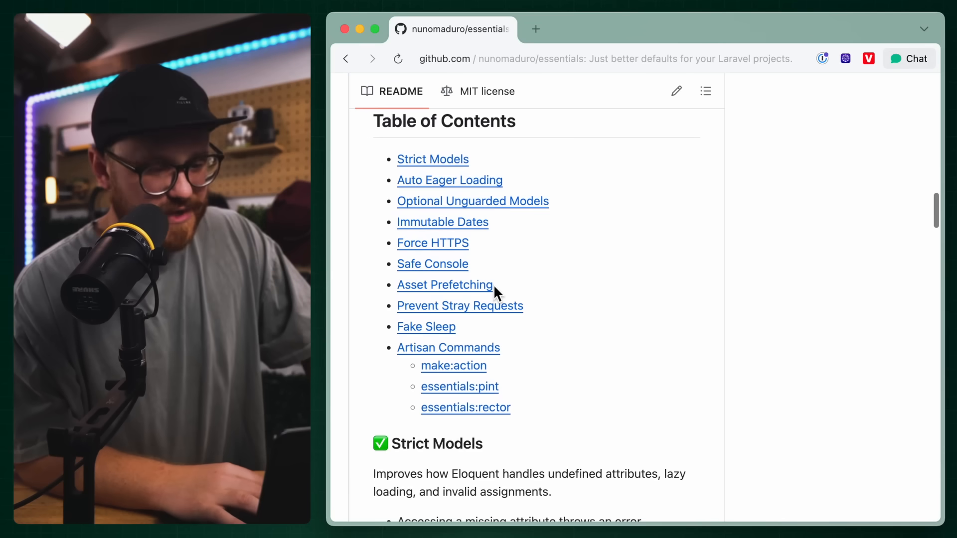
scroll(530, 267, "down", 1)
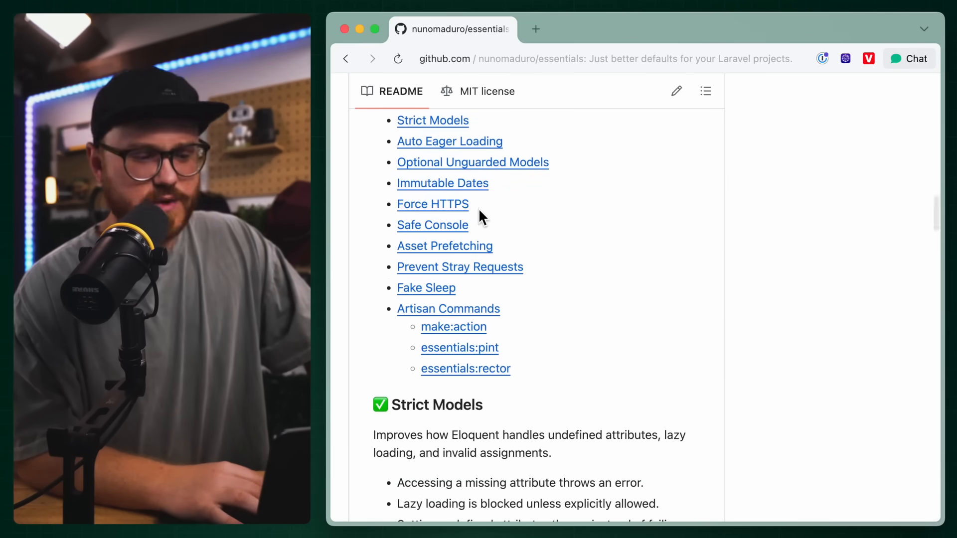
scroll(478, 207, "down", 1)
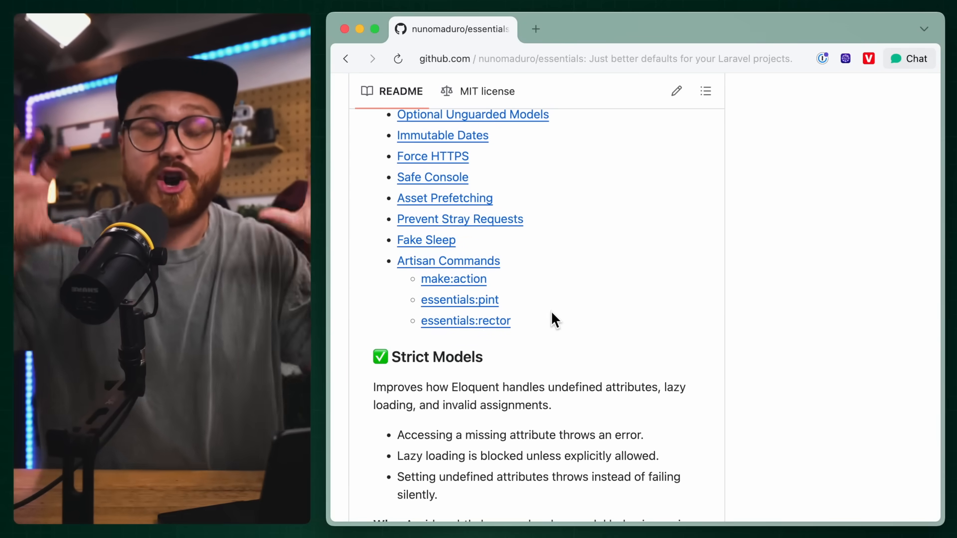
scroll(551, 283, "up", 4)
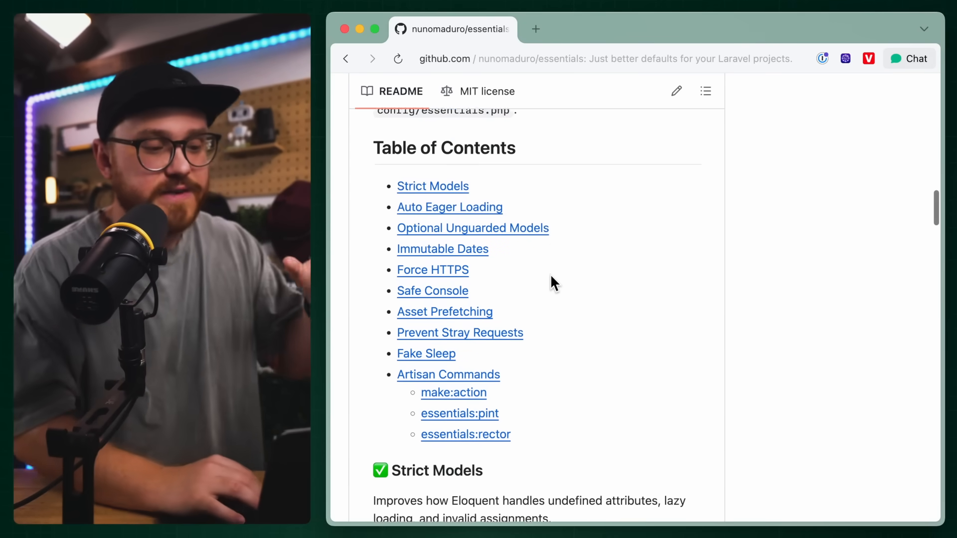
scroll(550, 283, "up", 1)
scroll(551, 283, "up", 4)
scroll(551, 283, "up", 10)
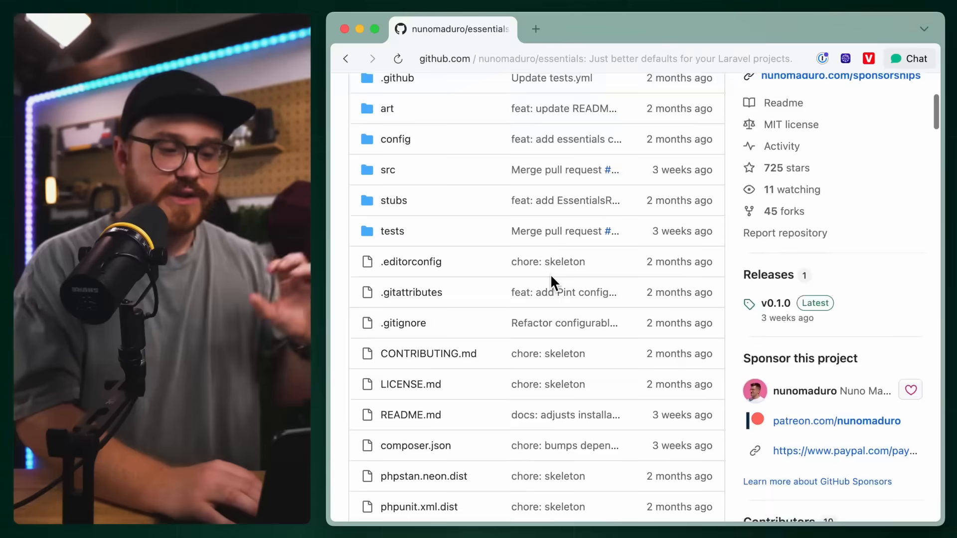
scroll(550, 283, "up", 2)
scroll(549, 274, "down", 4)
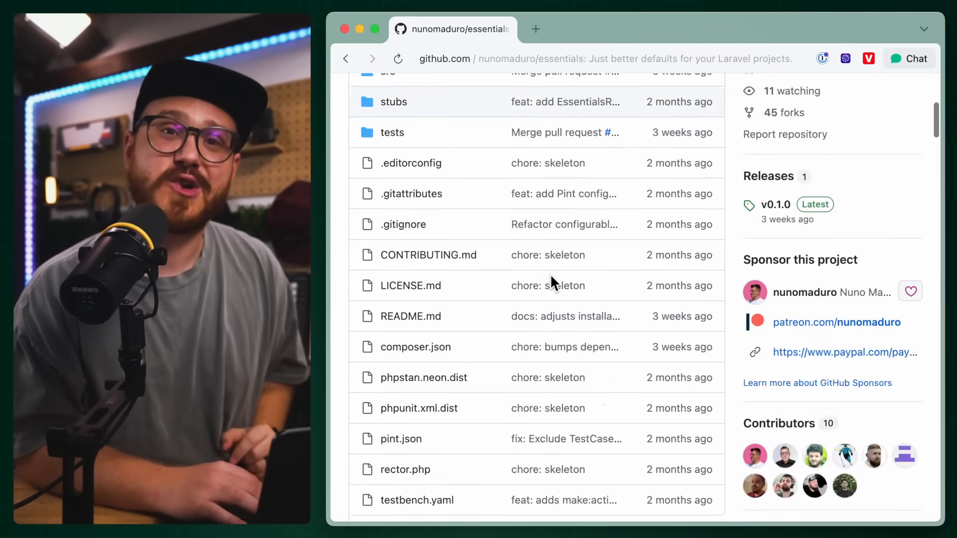
scroll(550, 274, "down", 10)
scroll(549, 274, "up", 2)
scroll(550, 273, "up", 2)
scroll(550, 274, "up", 2)
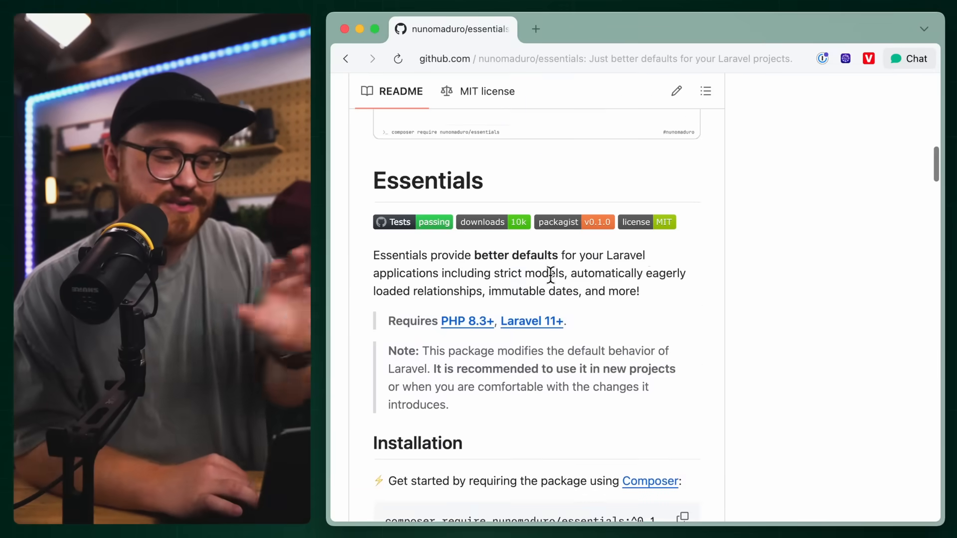
scroll(550, 274, "up", 2)
scroll(549, 273, "up", 1)
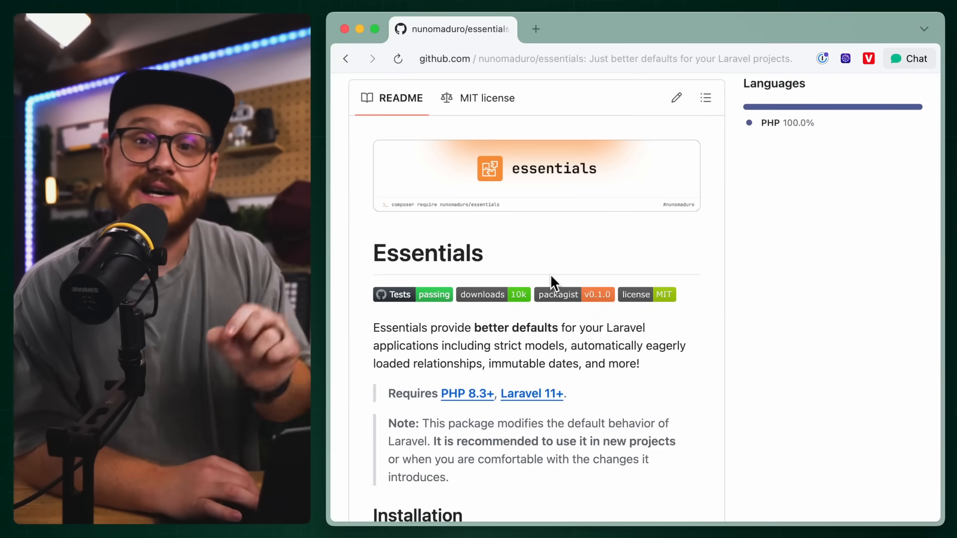